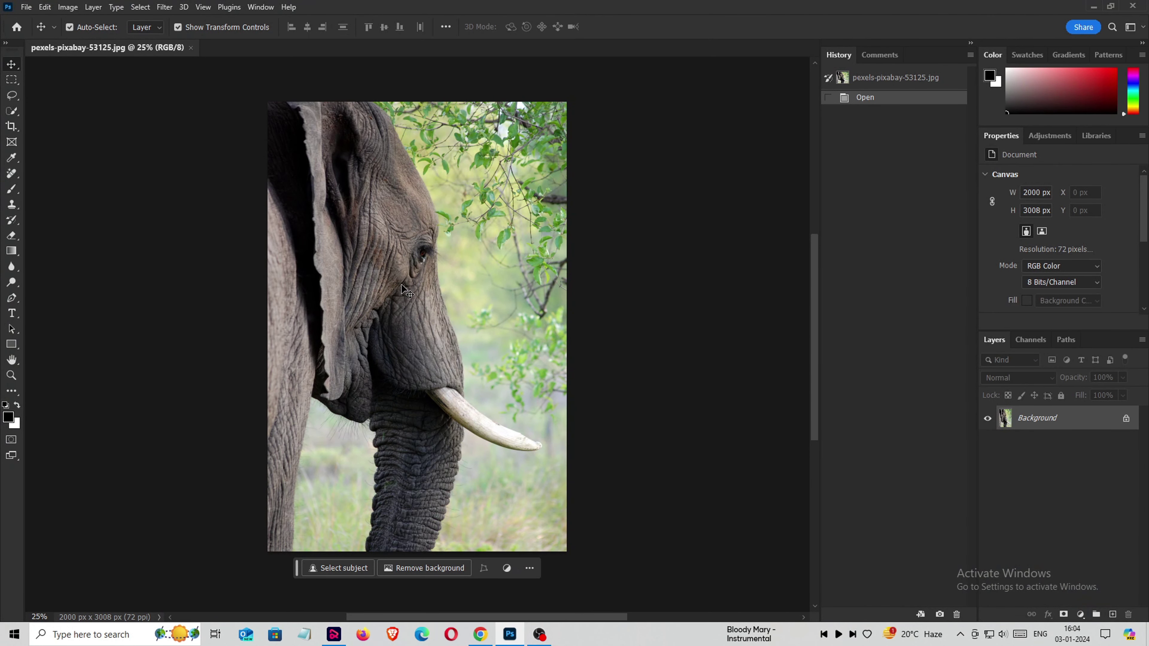
- Choose the Quick Selection tool with a 101 px brush
{"action": "left_click", "coordinate": [11, 111]}
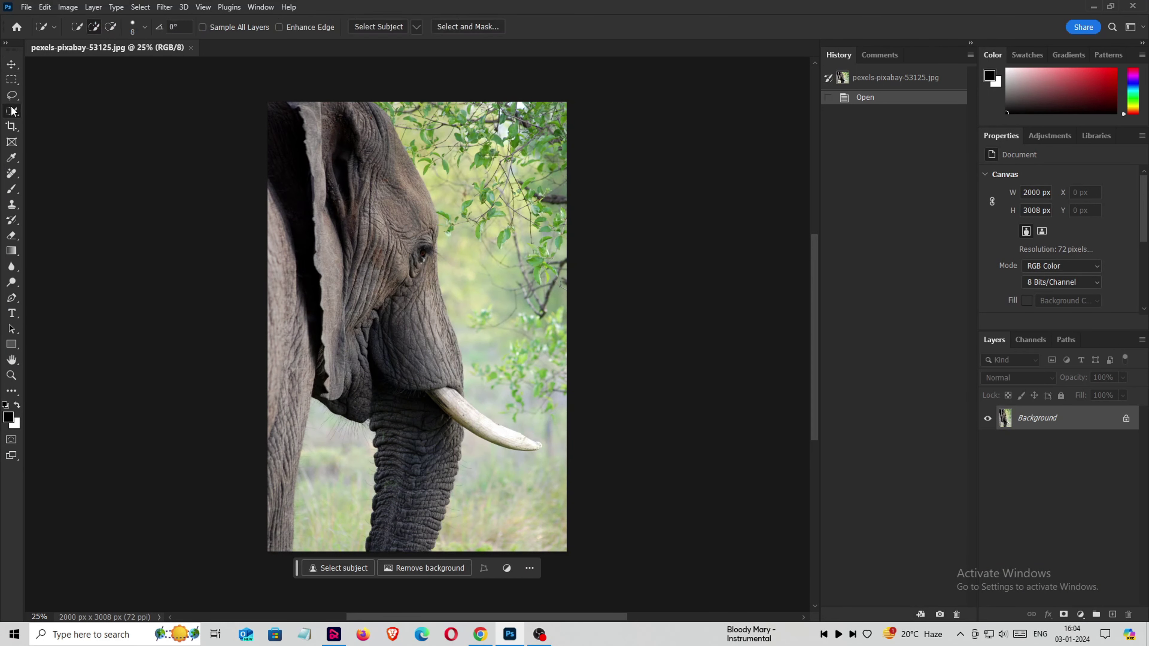
{"action": "left_click", "coordinate": [56, 123]}
{"action": "left_click", "coordinate": [144, 28]}
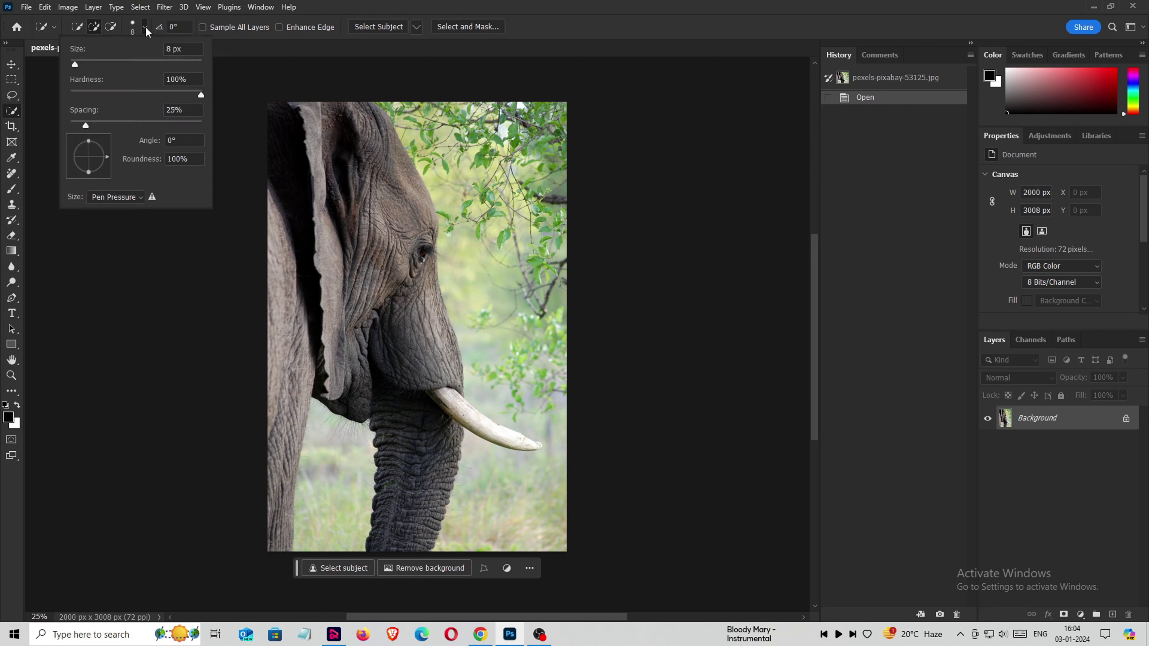
{"action": "left_click", "coordinate": [137, 59]}
{"action": "left_click", "coordinate": [361, 207]}
- Paint a selection over the elephant's ear, head, trunk and tusk
{"action": "left_click_drag", "start_coordinate": [360, 207], "coordinate": [268, 273]}
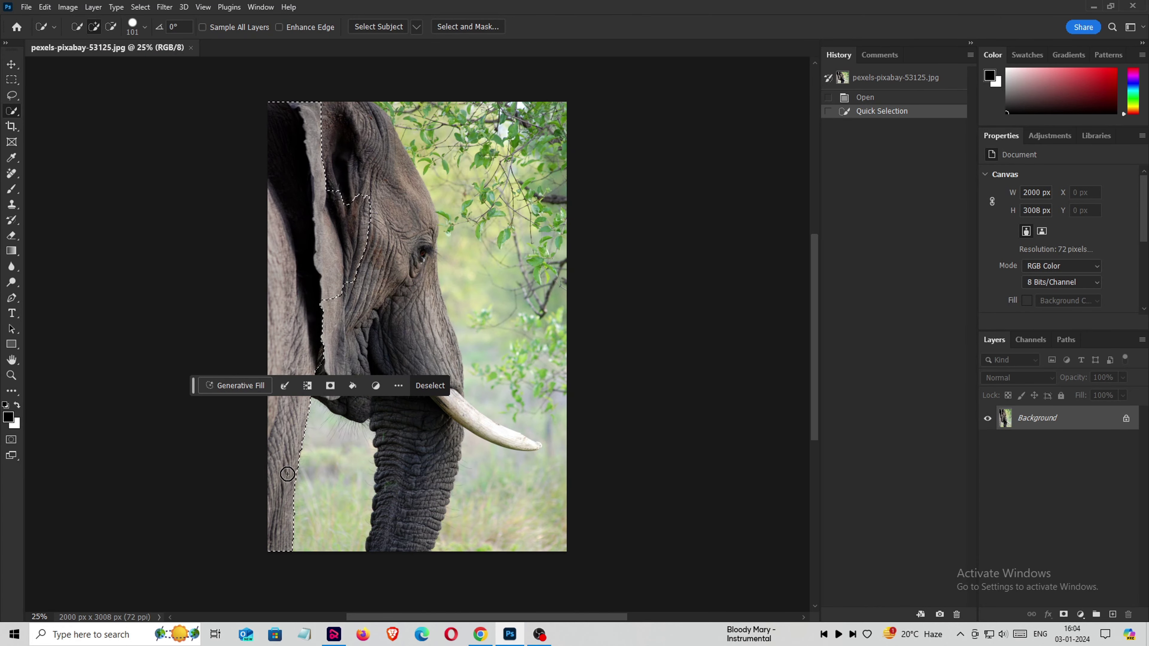
{"action": "left_click_drag", "start_coordinate": [270, 460], "coordinate": [289, 498]}
{"action": "mouse_move", "coordinate": [376, 389]}
{"action": "left_mouse_down"}
{"action": "mouse_move", "coordinate": [344, 317]}
{"action": "mouse_move", "coordinate": [416, 497]}
{"action": "mouse_move", "coordinate": [445, 381]}
{"action": "left_mouse_up"}
{"action": "left_click_drag", "start_coordinate": [434, 362], "coordinate": [417, 304]}
{"action": "scroll", "coordinate": [477, 397], "scroll_direction": "up", "scroll_amount": 3}
{"action": "left_click_drag", "start_coordinate": [477, 435], "coordinate": [588, 489]}
{"action": "right_click", "coordinate": [450, 170]}
{"action": "left_click", "coordinate": [418, 328]}
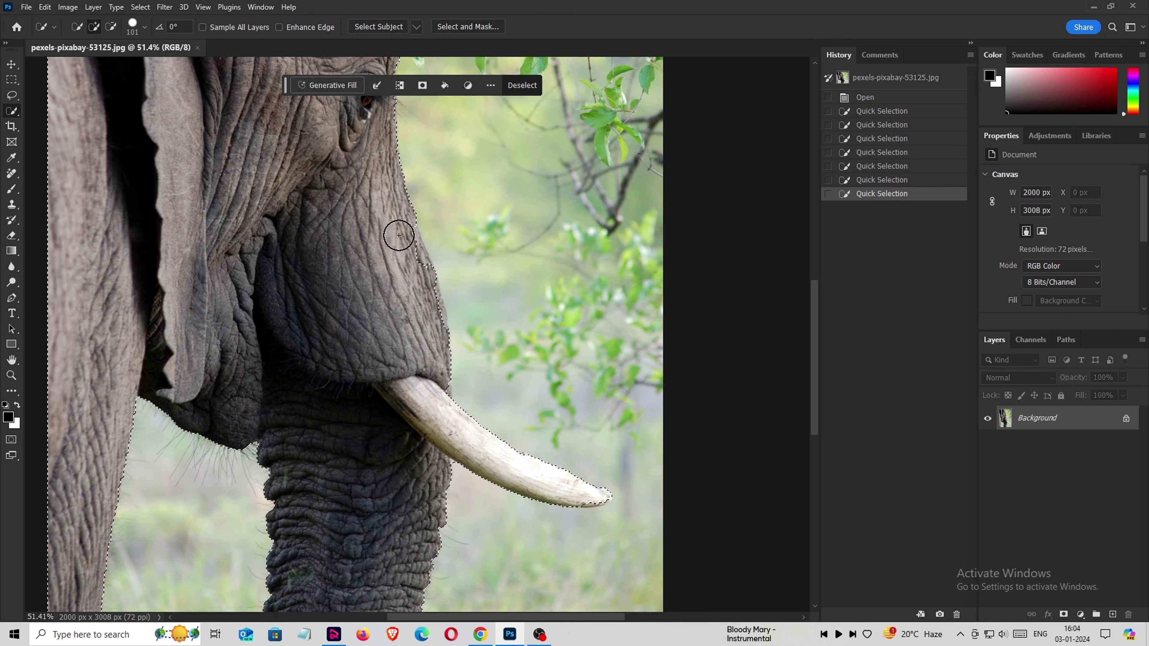
- Shrink the brush to 50 px and refine the selection along the tusk and trunk
{"action": "left_click", "coordinate": [432, 323]}
{"action": "left_click", "coordinate": [144, 26]}
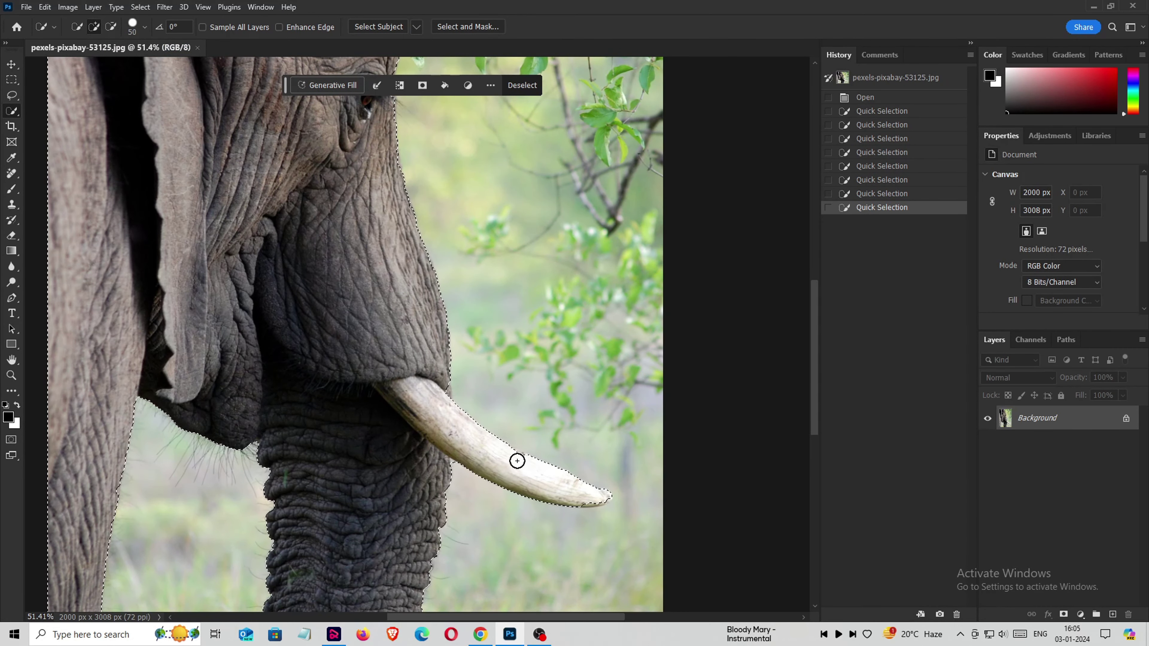
{"action": "left_click_drag", "start_coordinate": [515, 462], "coordinate": [585, 500]}
{"action": "left_click", "coordinate": [585, 500]}
{"action": "left_click", "coordinate": [448, 479], "text": "alt"}
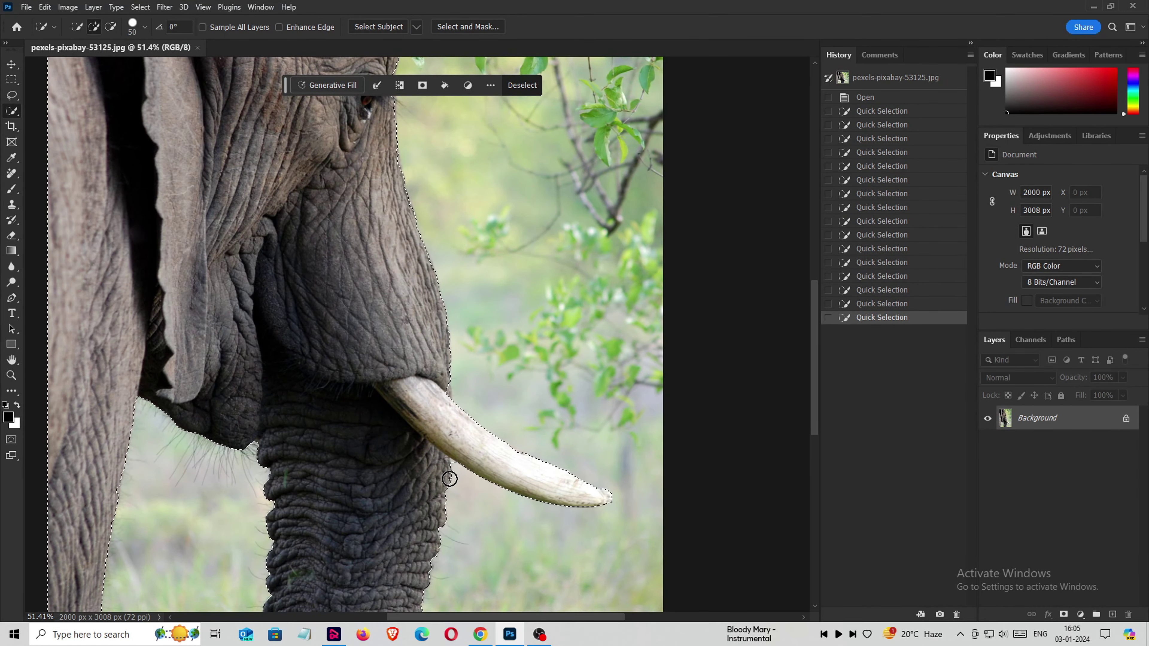
{"action": "left_click", "coordinate": [442, 472], "text": "alt"}
{"action": "left_click", "coordinate": [436, 482], "text": "alt"}
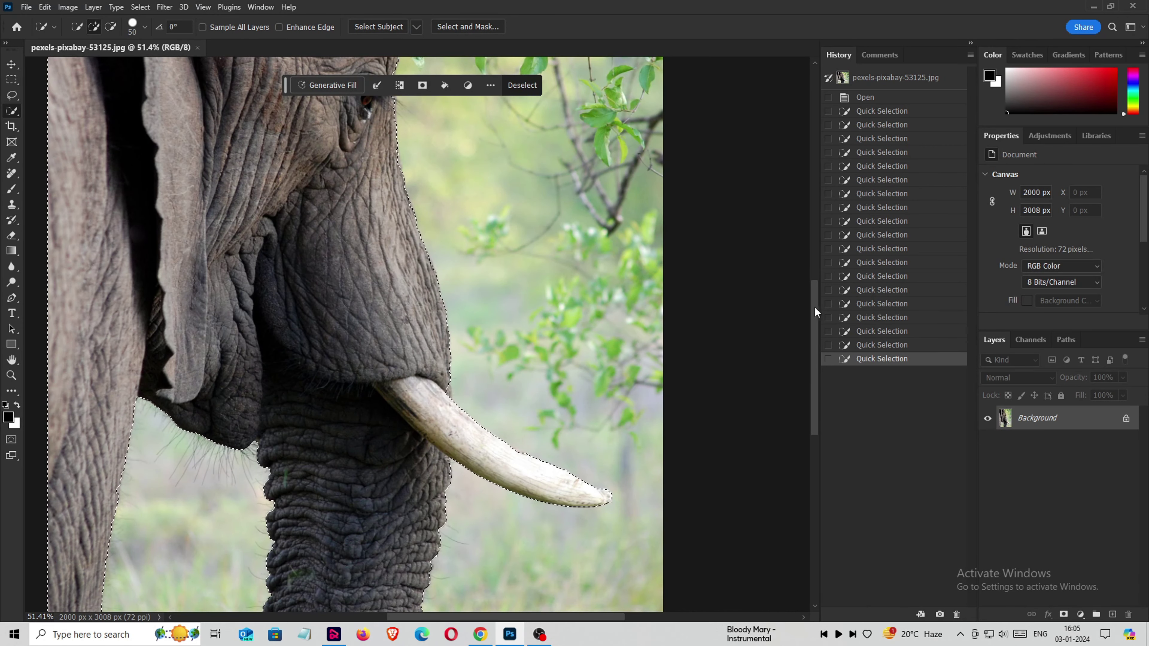
- Refine the selection edge along the forehead and top of the head
{"action": "scroll", "coordinate": [814, 311], "scroll_direction": "down", "scroll_amount": 5}
{"action": "scroll", "coordinate": [593, 530], "scroll_direction": "left", "scroll_amount": 2}
{"action": "scroll", "coordinate": [593, 529], "scroll_direction": "up", "scroll_amount": 10}
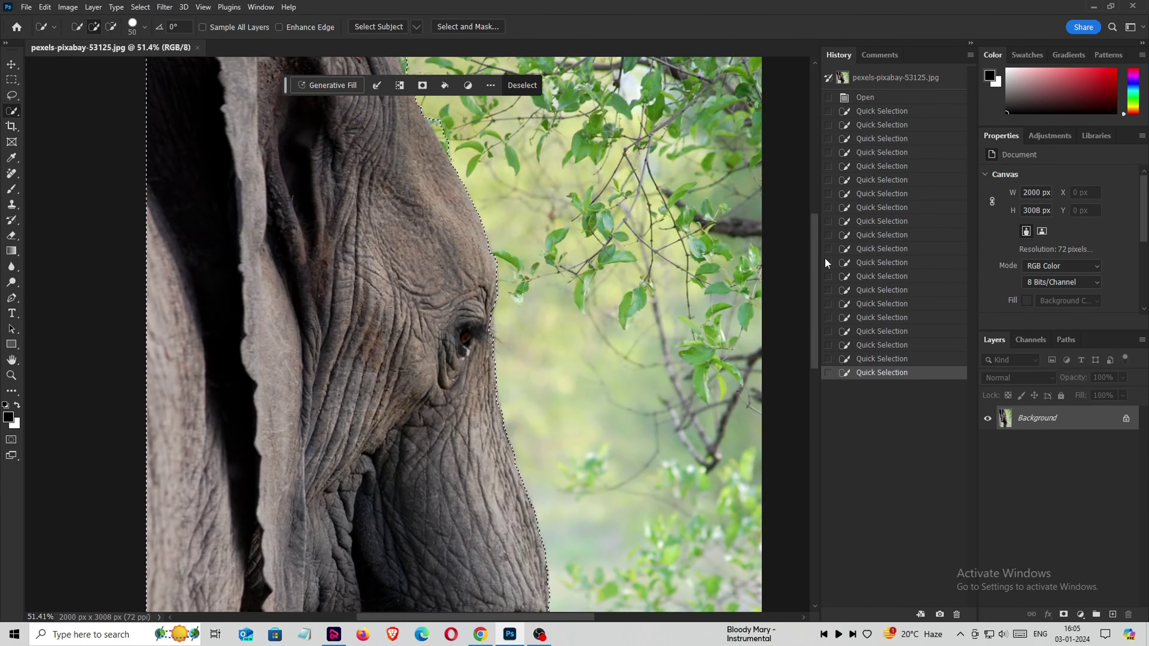
{"action": "left_click", "coordinate": [486, 345]}
{"action": "left_click", "coordinate": [438, 136], "text": "alt"}
{"action": "left_click", "coordinate": [453, 168], "text": "alt"}
{"action": "scroll", "coordinate": [411, 189], "scroll_direction": "up", "scroll_amount": 3}
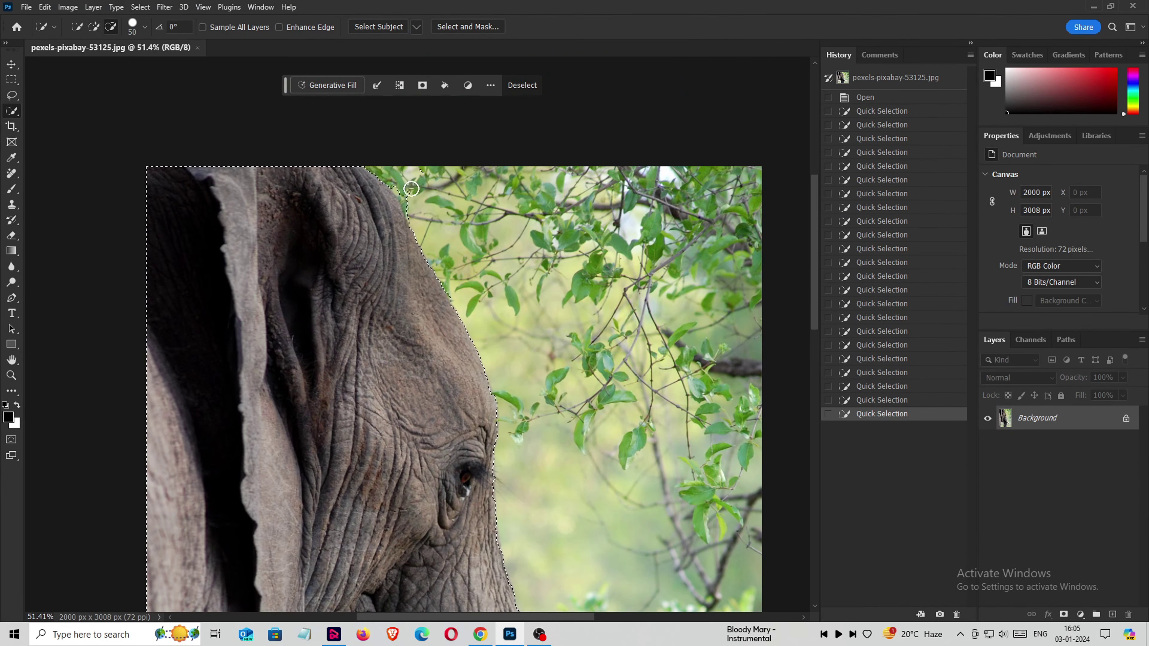
{"action": "left_click", "coordinate": [411, 189], "text": "alt"}
{"action": "left_click", "coordinate": [367, 159], "text": "alt"}
- Fix the selection edges around the eye and include the whole tusk
{"action": "scroll", "coordinate": [816, 253], "scroll_direction": "down", "scroll_amount": 1}
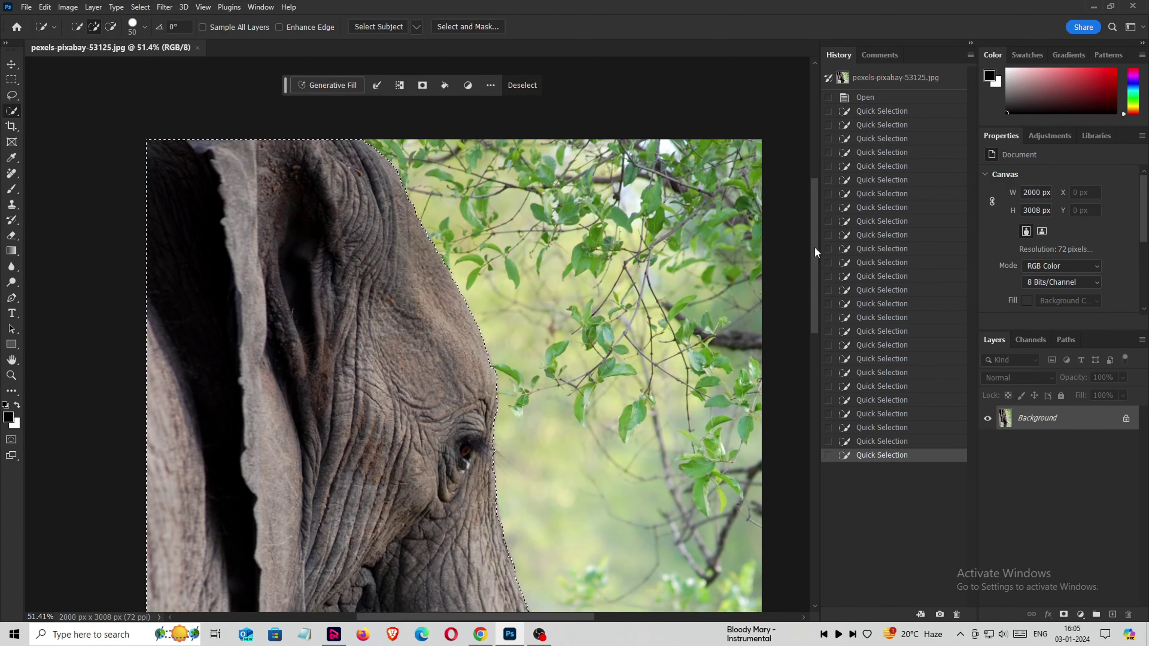
{"action": "scroll", "coordinate": [815, 252], "scroll_direction": "down", "scroll_amount": 5}
{"action": "left_click", "coordinate": [480, 236]}
{"action": "left_click", "coordinate": [481, 230]}
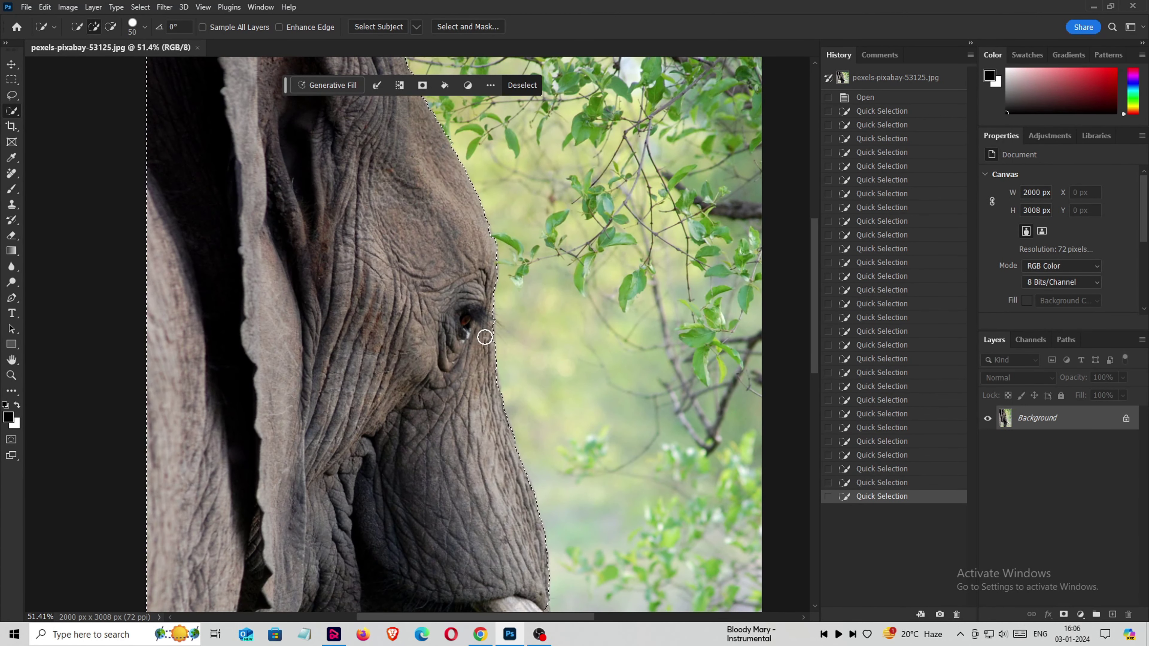
{"action": "left_click", "coordinate": [484, 337]}
{"action": "scroll", "coordinate": [484, 336], "scroll_direction": "down", "scroll_amount": 7}
{"action": "left_click", "coordinate": [528, 463]}
{"action": "left_click", "coordinate": [539, 493]}
{"action": "left_click", "coordinate": [611, 493]}
{"action": "left_click", "coordinate": [679, 516]}
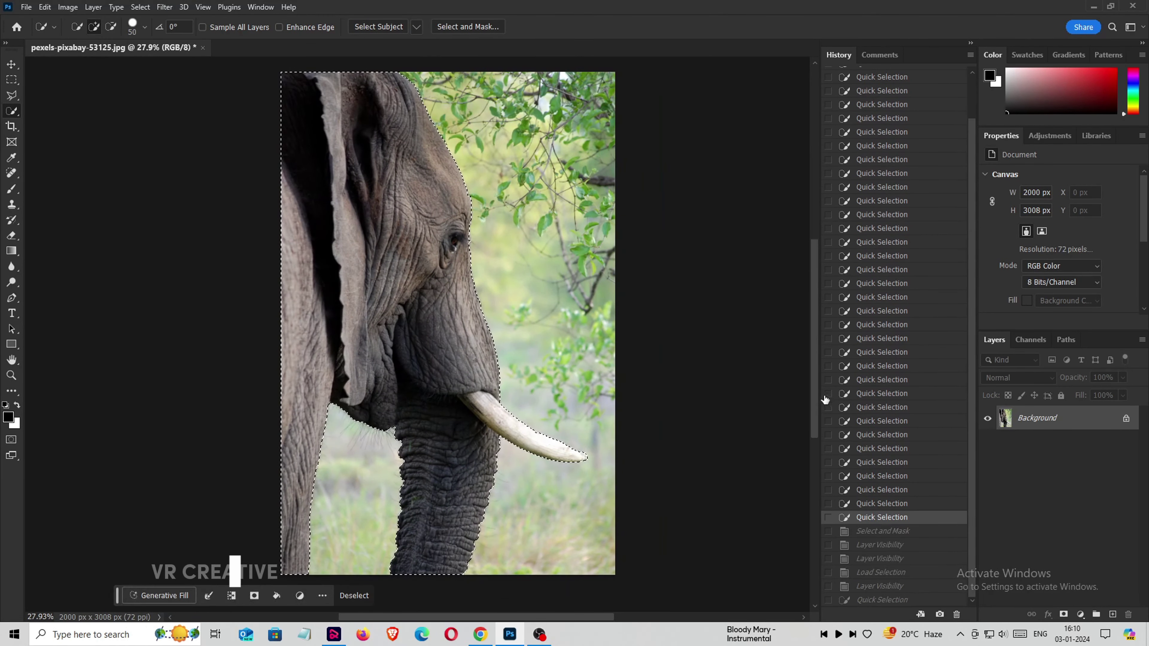
- In Select and Mask, enable Decontaminate Colors and output to a new layer with layer mask
{"action": "left_click", "coordinate": [458, 24]}
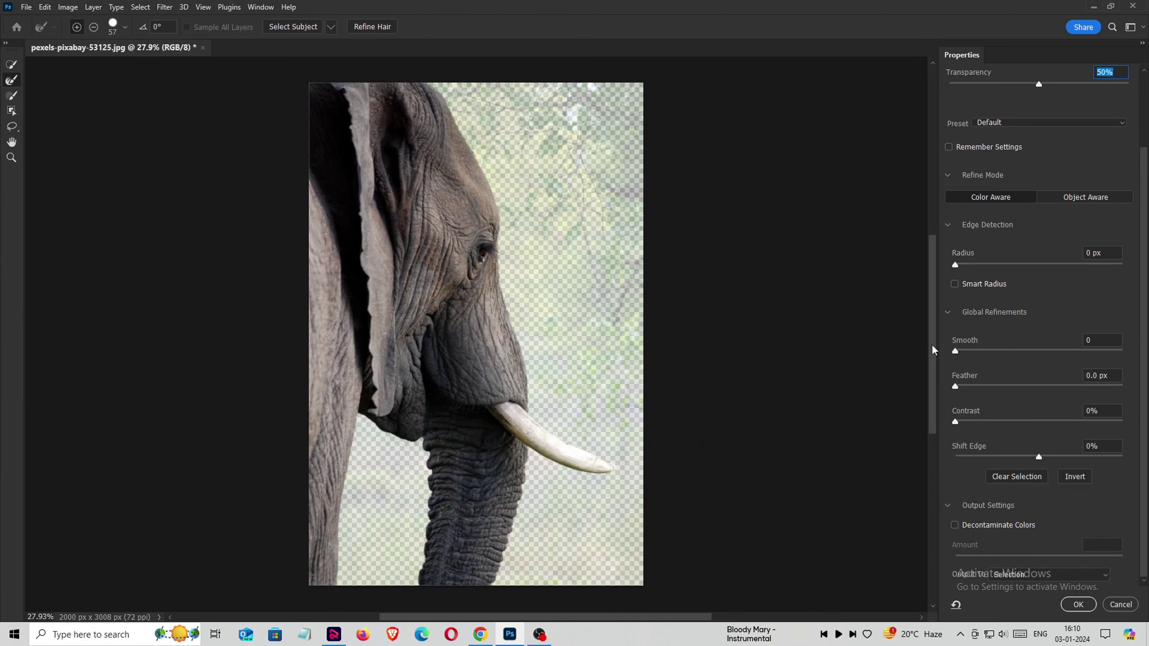
{"action": "left_click", "coordinate": [954, 525]}
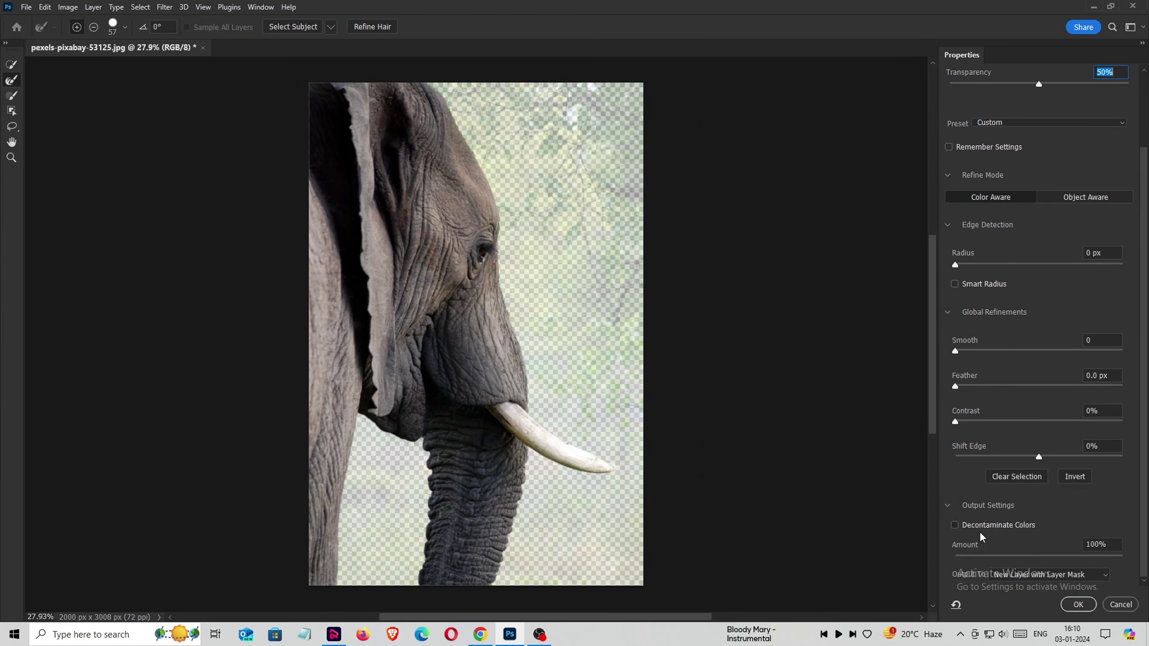
{"action": "left_click", "coordinate": [1078, 605]}
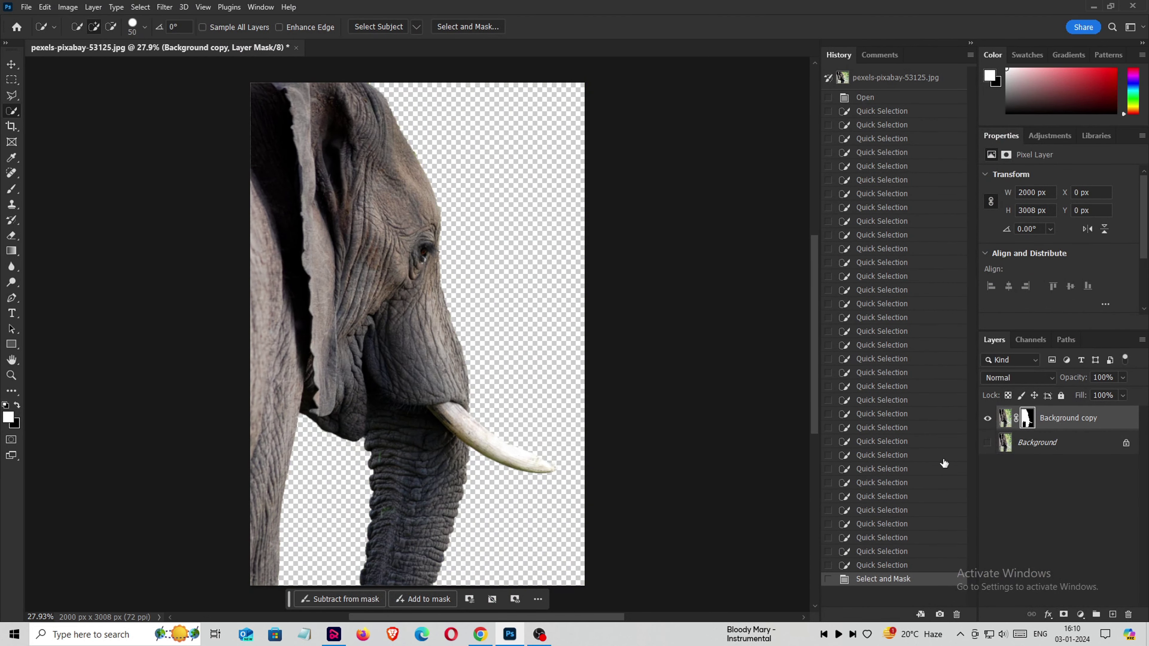
- Load the elephant's layer mask as a selection and switch to the Polygonal Lasso
{"action": "left_click", "coordinate": [987, 444]}
{"action": "left_click", "coordinate": [987, 443]}
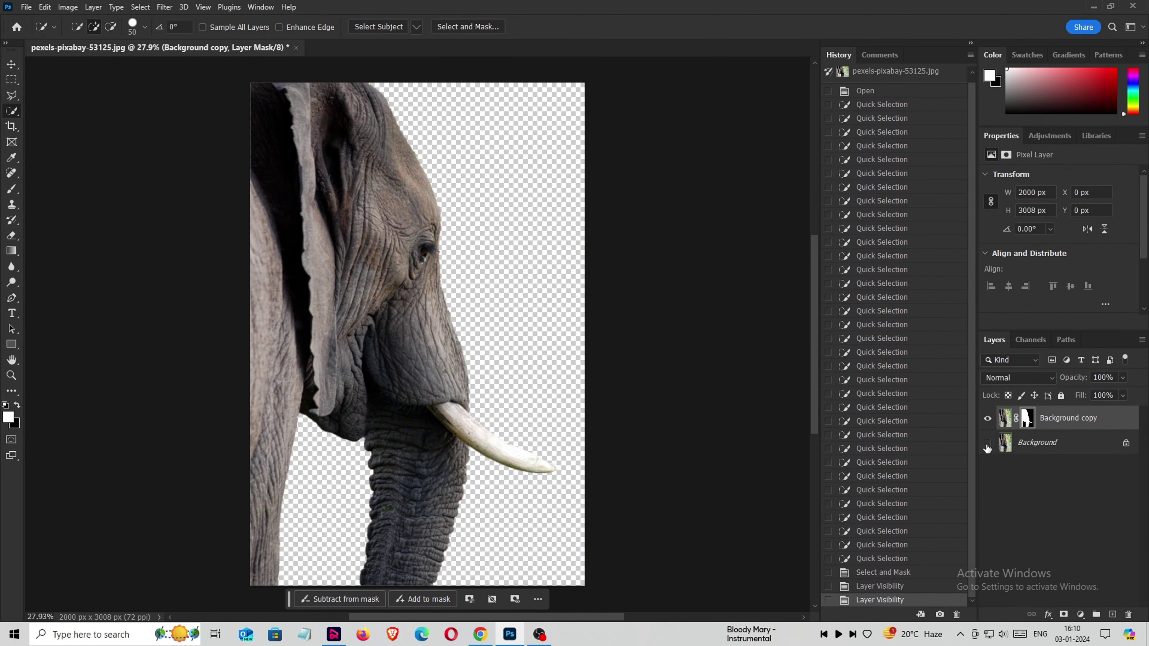
{"action": "left_click", "coordinate": [1029, 419], "text": "ctrl"}
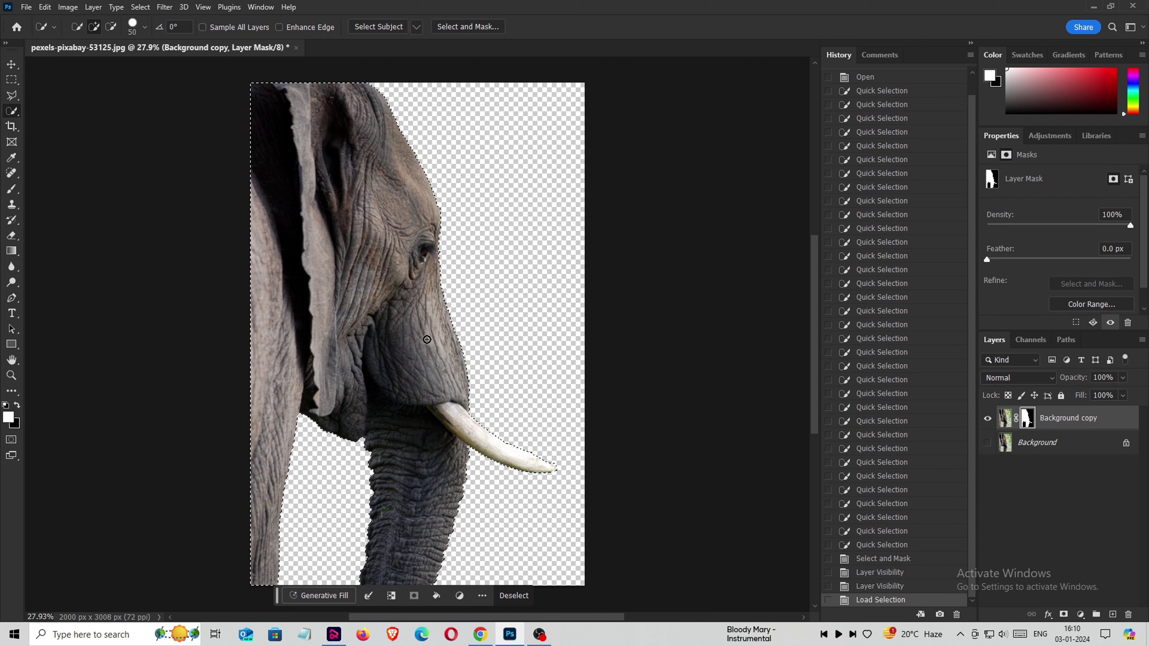
{"action": "left_click", "coordinate": [13, 97]}
{"action": "right_click", "coordinate": [14, 97]}
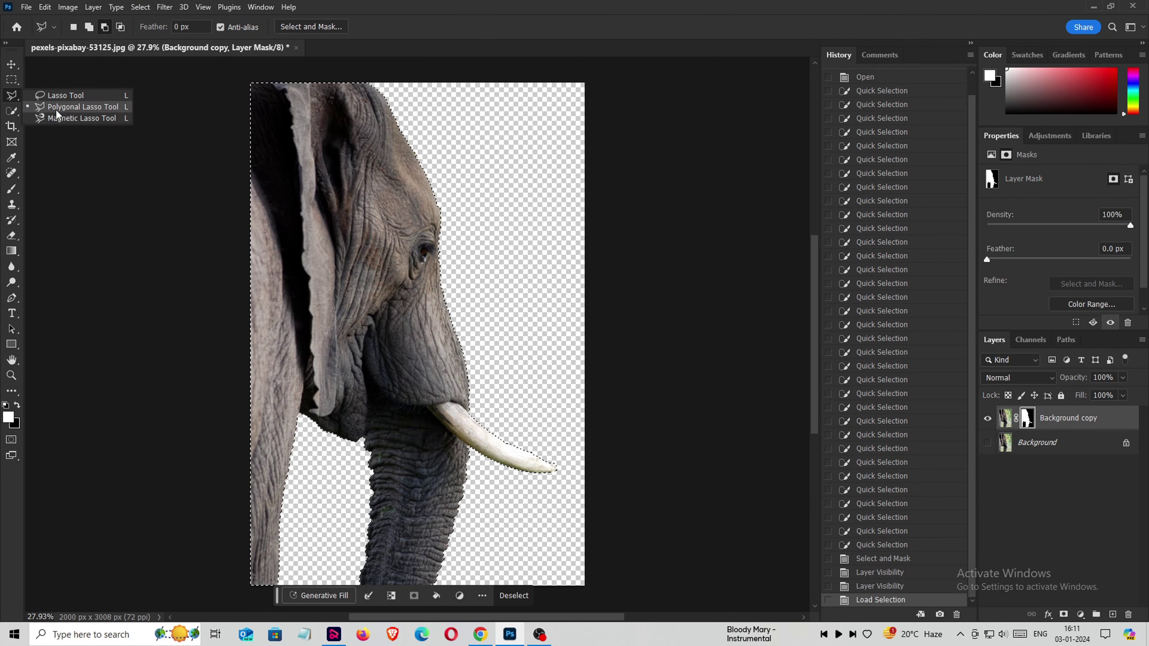
{"action": "left_click", "coordinate": [72, 107]}
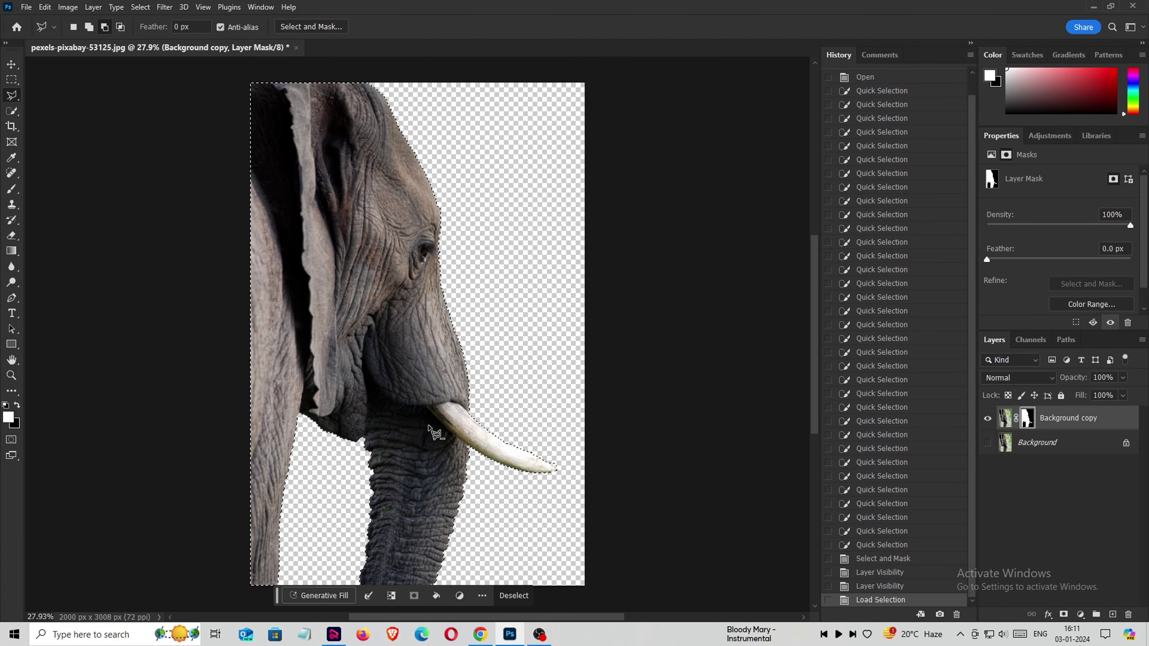
- Trace a polygon around the elephant's body so only the tusk stays selected
{"action": "scroll", "coordinate": [470, 416], "scroll_direction": "down", "scroll_amount": 1}
{"action": "left_click", "coordinate": [495, 400]}
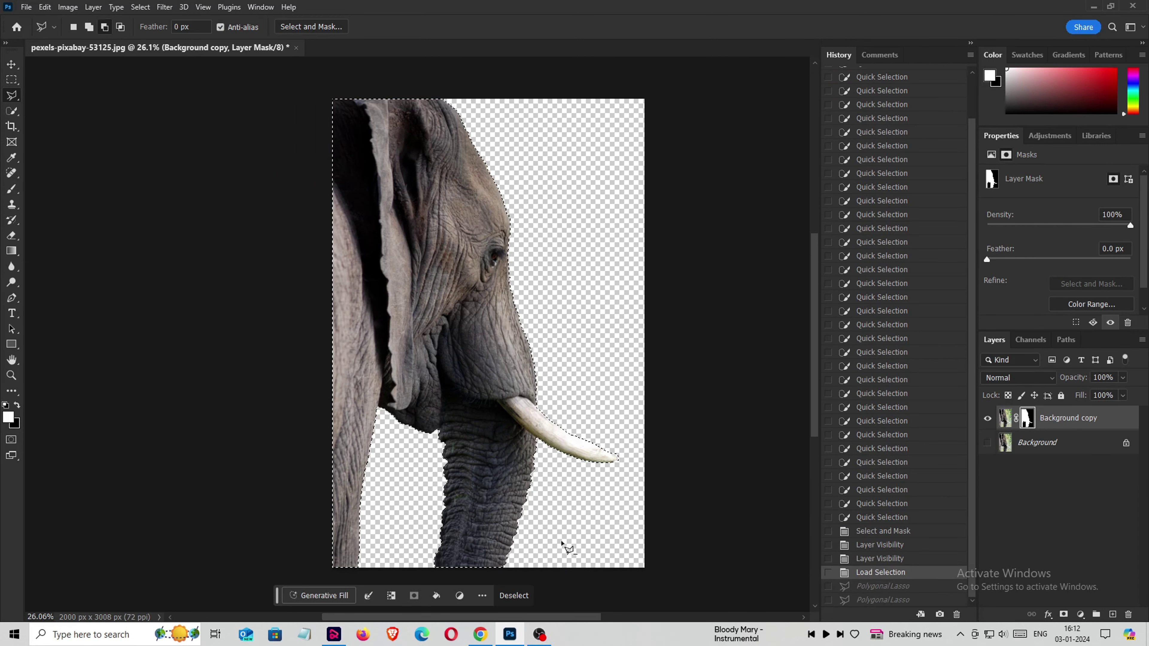
{"action": "left_click", "coordinate": [541, 441]}
{"action": "left_click", "coordinate": [527, 577]}
{"action": "left_click", "coordinate": [309, 576]}
{"action": "left_click", "coordinate": [315, 94]}
{"action": "left_click", "coordinate": [351, 76]}
{"action": "left_click", "coordinate": [450, 85]}
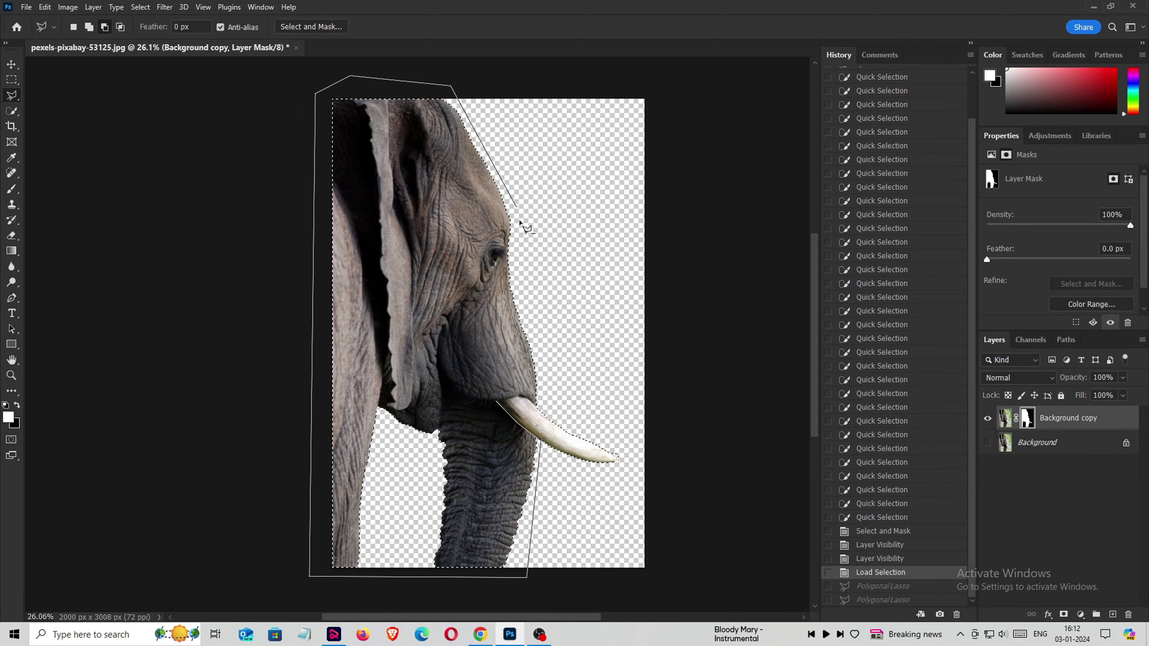
{"action": "left_click", "coordinate": [517, 209]}
{"action": "left_click", "coordinate": [549, 390]}
{"action": "left_click", "coordinate": [548, 404]}
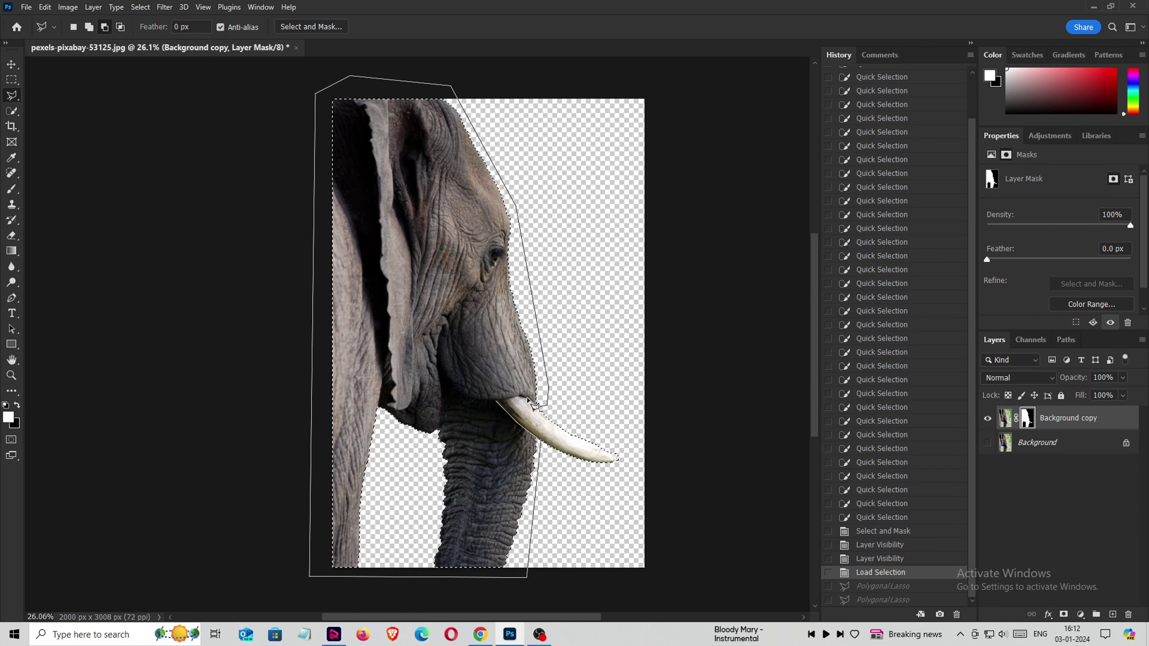
{"action": "left_click", "coordinate": [497, 402]}
- Copy the tusk onto Layer 1, group it into Group 1, and hide the group
{"action": "key", "text": "v"}
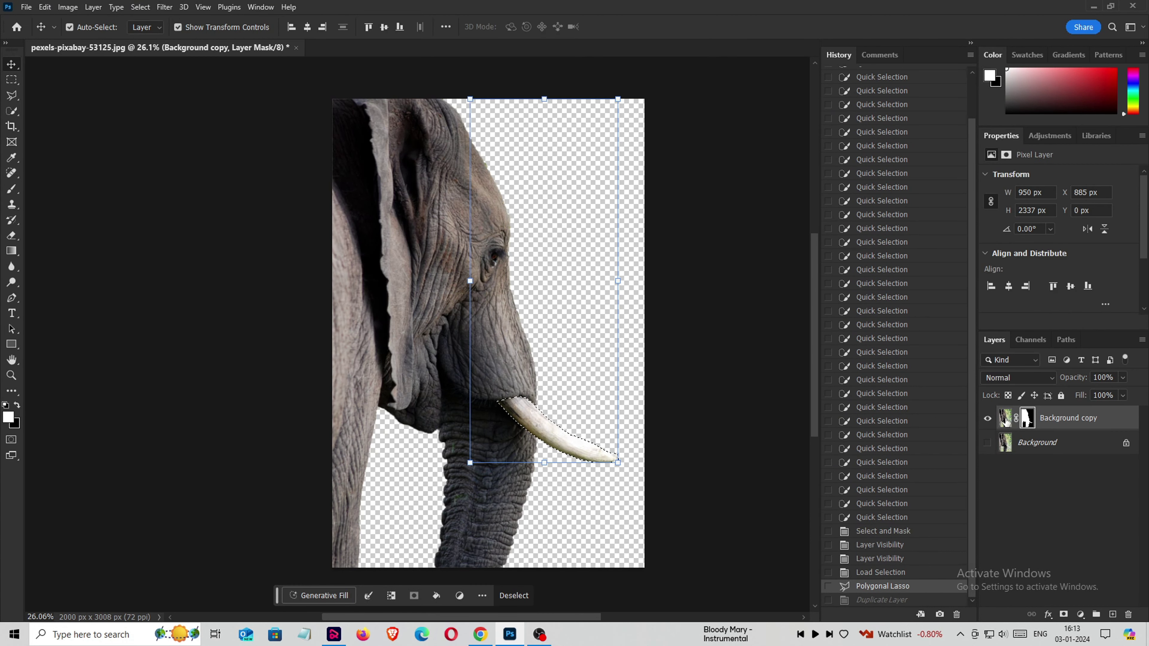
{"action": "left_click", "coordinate": [1005, 417]}
{"action": "key", "text": "ctrl+j"}
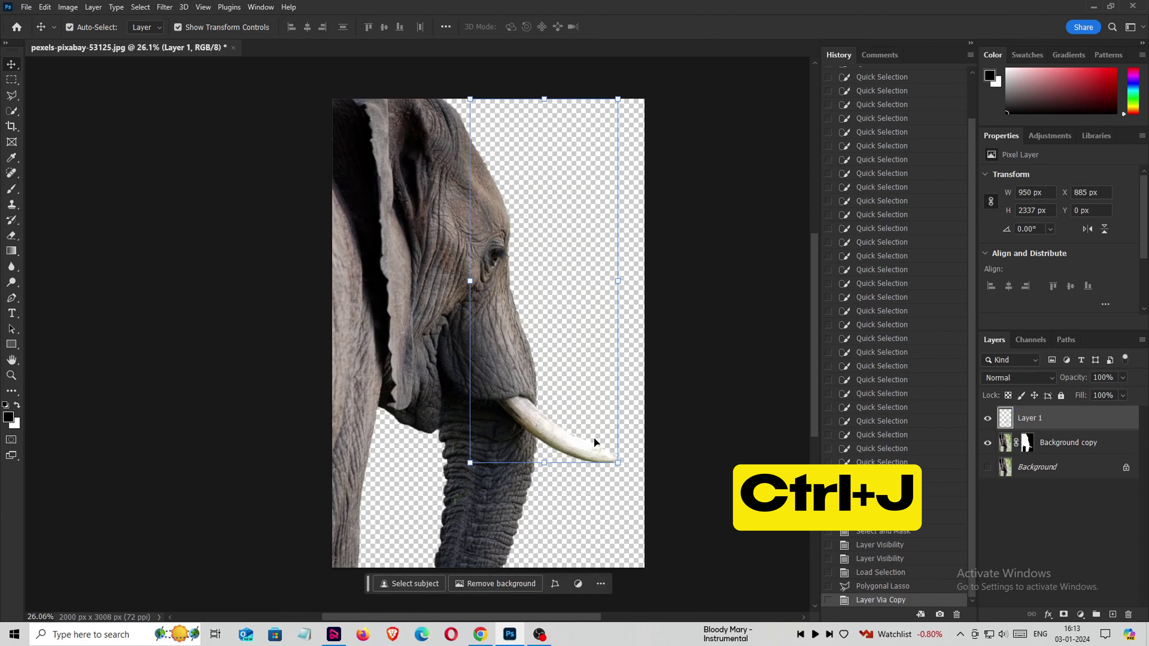
{"action": "left_click", "coordinate": [1024, 428]}
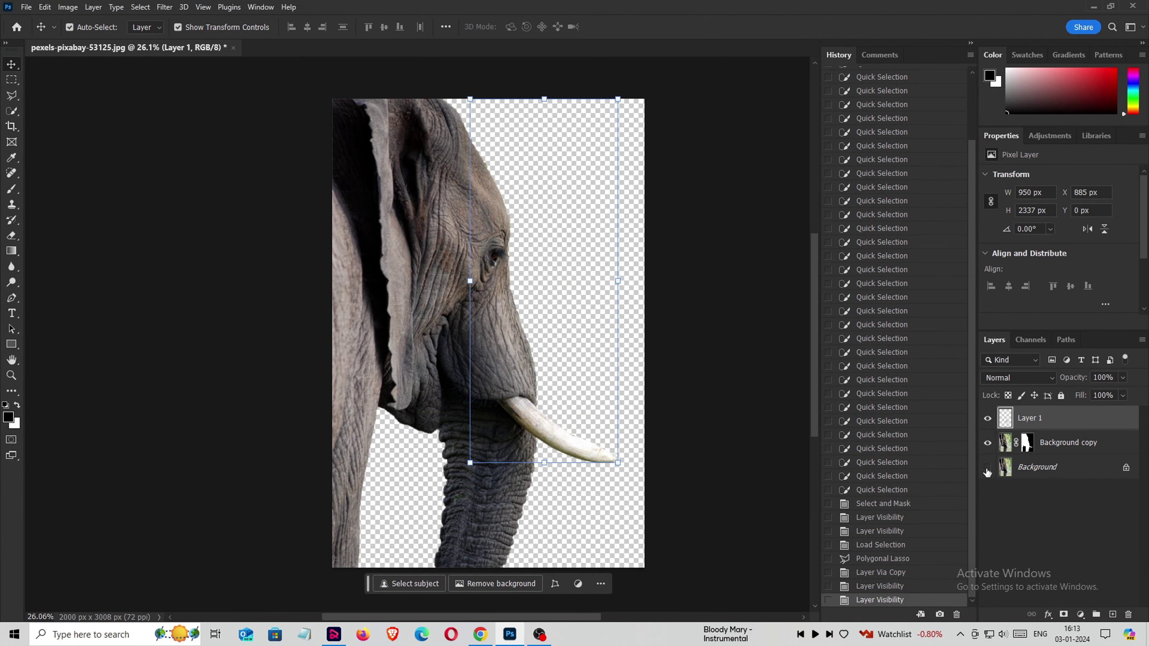
{"action": "left_click", "coordinate": [987, 443]}
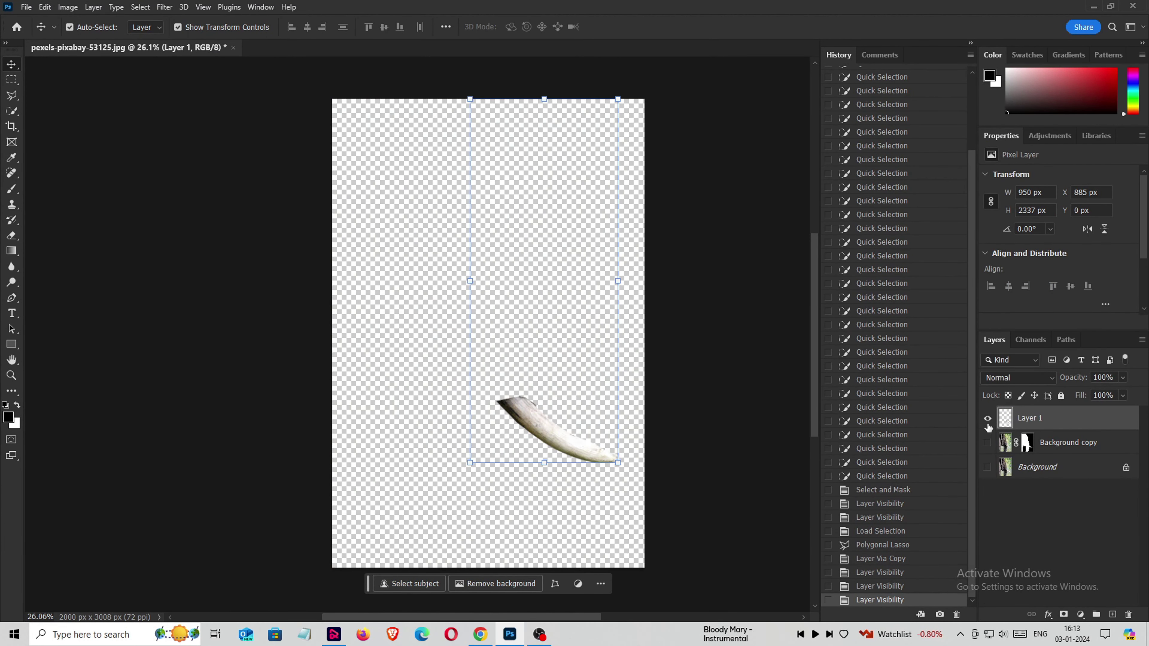
{"action": "left_click", "coordinate": [987, 420]}
{"action": "left_click", "coordinate": [987, 443]}
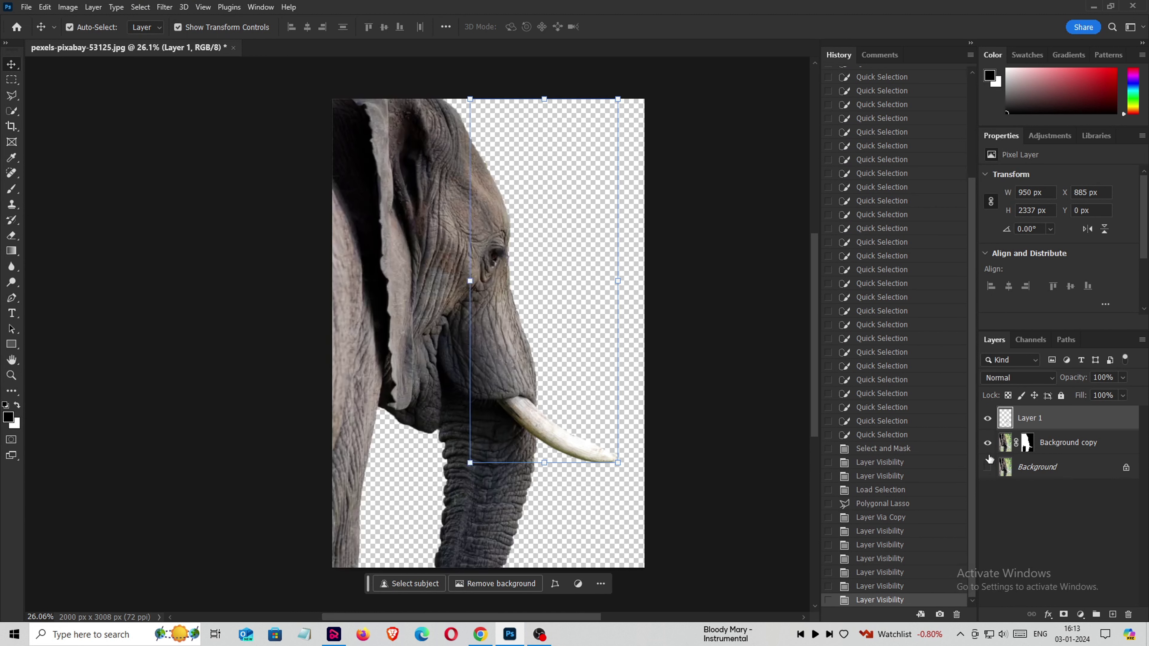
{"action": "left_click", "coordinate": [987, 466]}
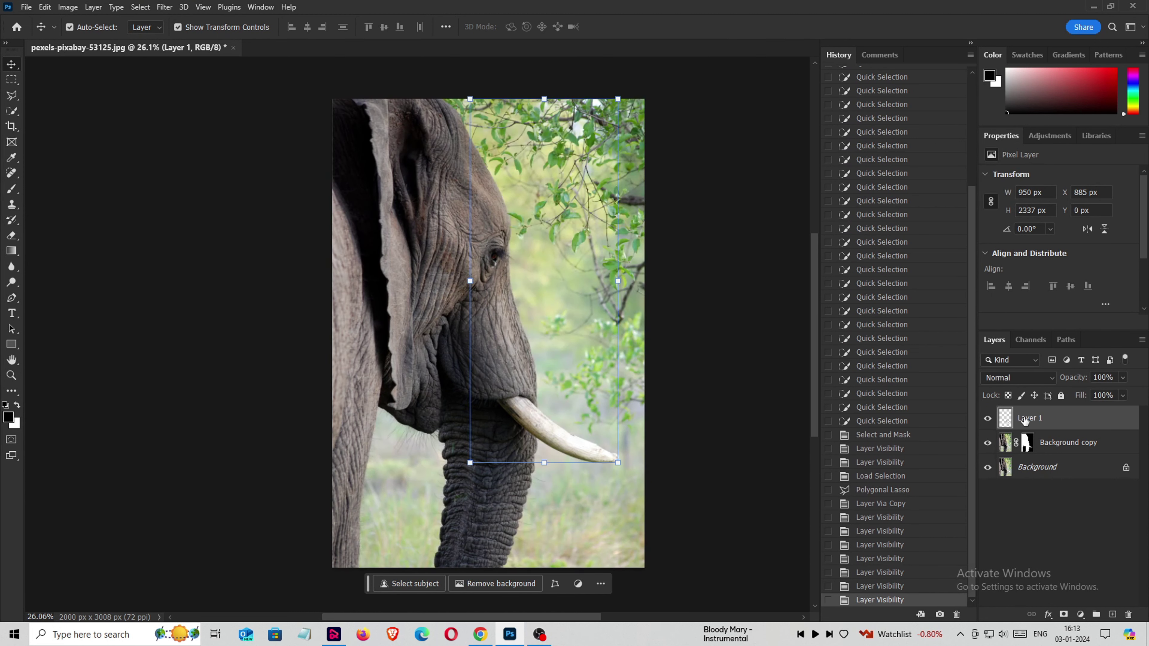
{"action": "key", "text": "ctrl+g"}
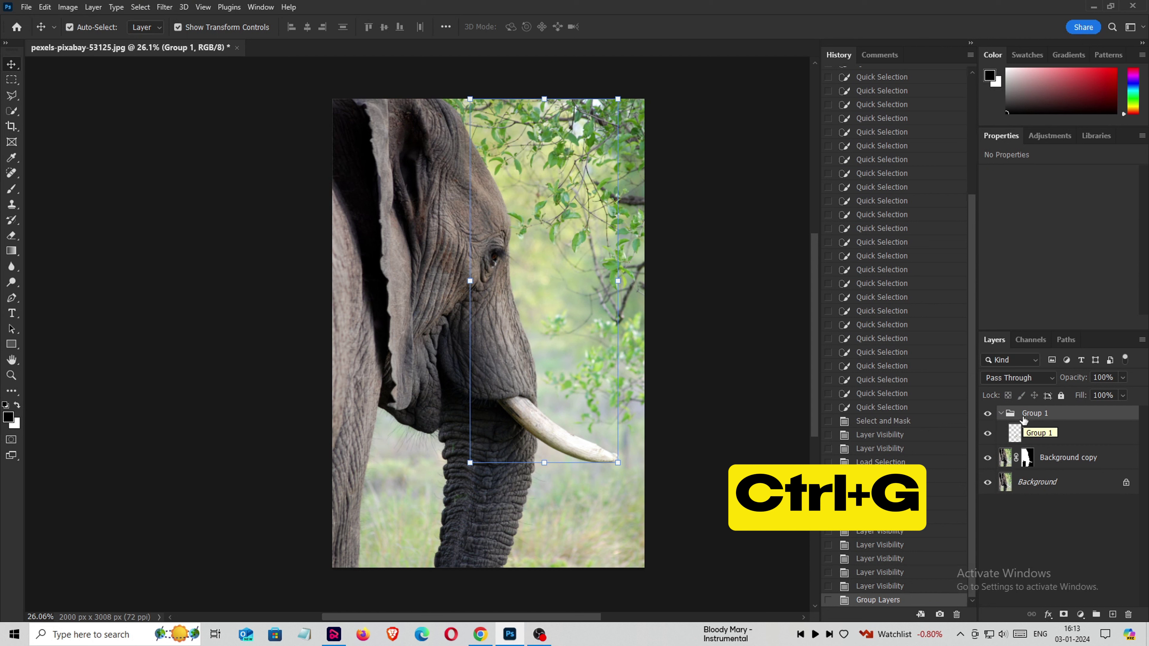
{"action": "left_click", "coordinate": [1001, 414]}
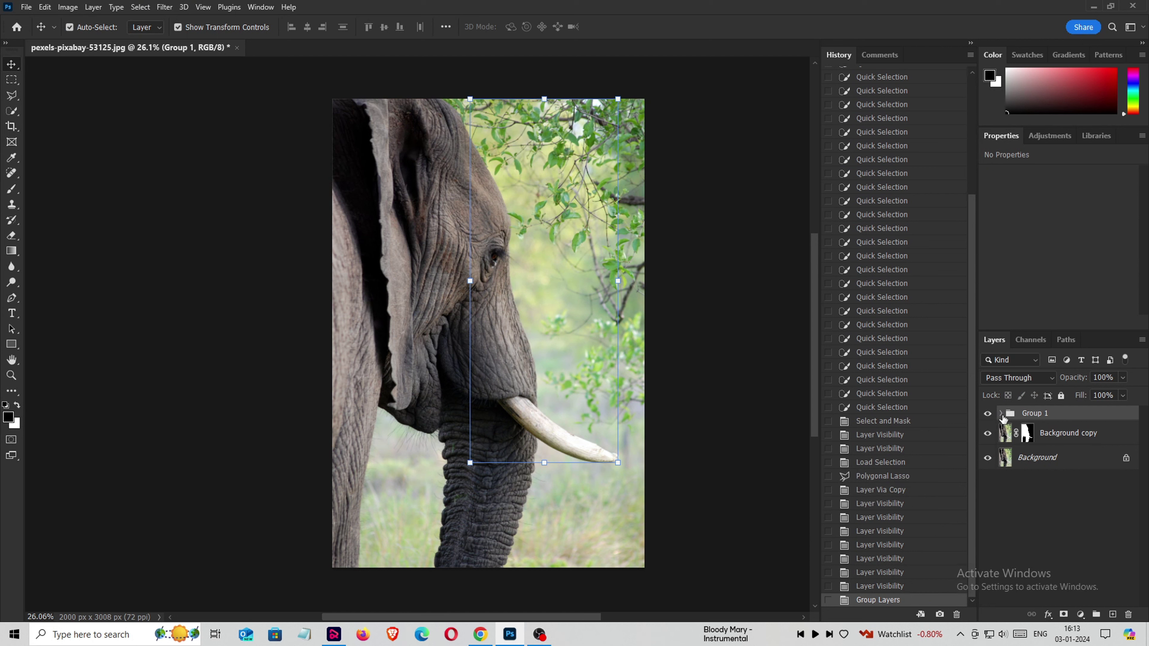
{"action": "left_click", "coordinate": [988, 413]}
- Add a Color Lookup adjustment layer using the Moonlight.3DL look above the Background
{"action": "left_click", "coordinate": [1032, 458]}
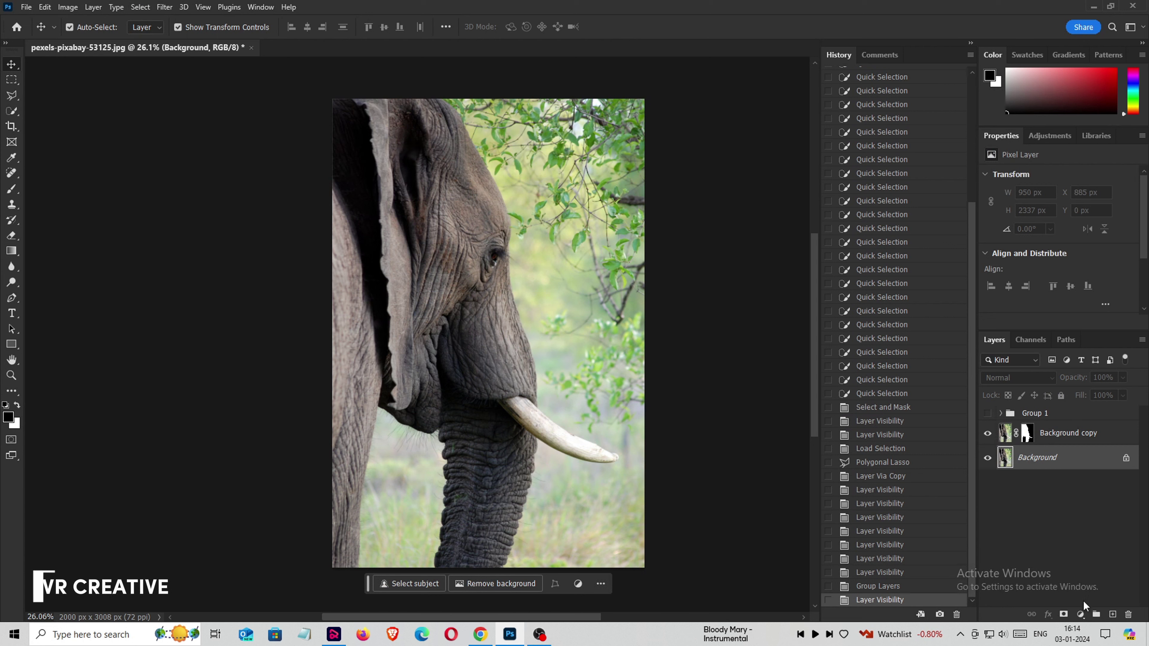
{"action": "left_click", "coordinate": [1080, 615]}
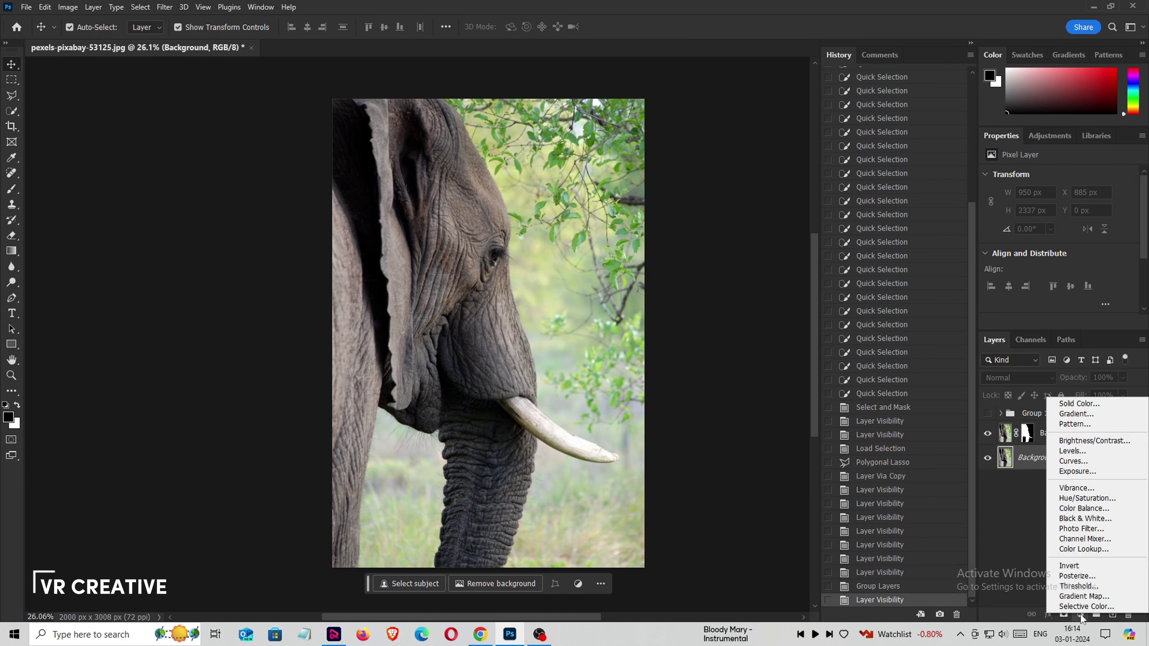
{"action": "left_click", "coordinate": [1077, 549]}
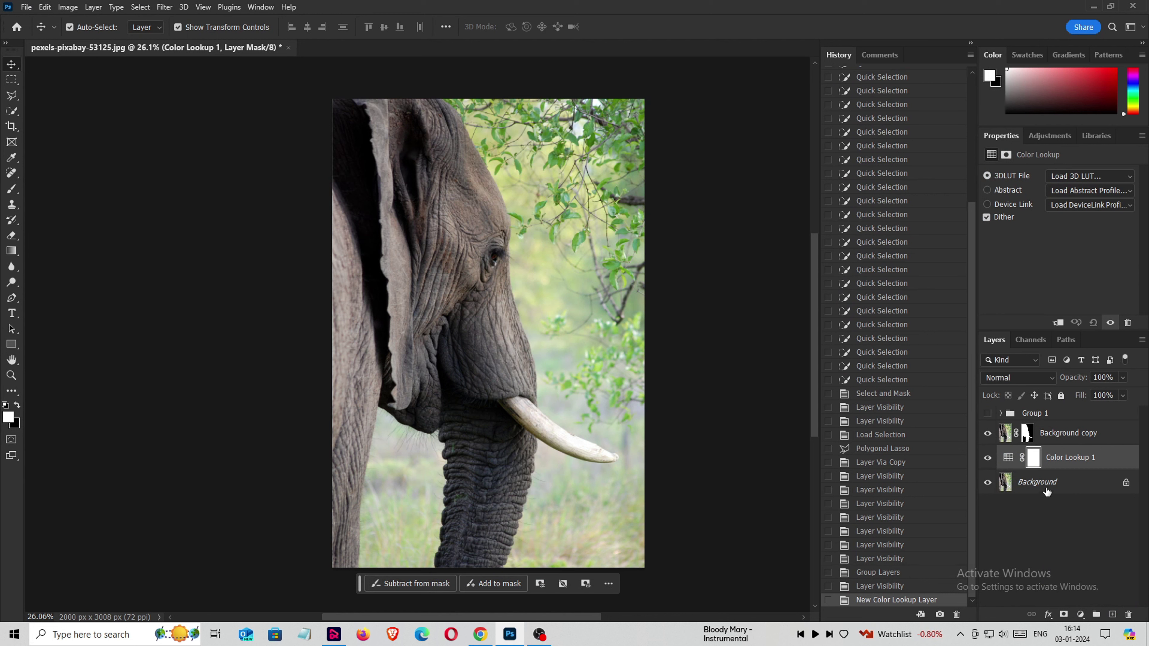
{"action": "left_click", "coordinate": [1073, 178]}
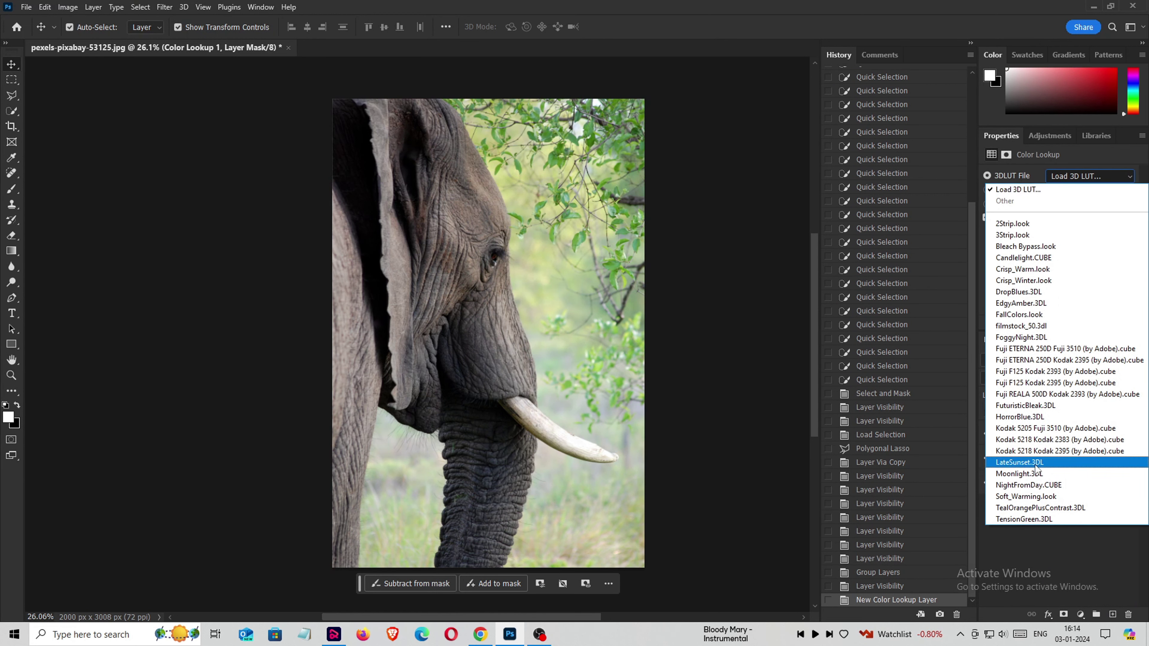
{"action": "left_click", "coordinate": [1027, 473]}
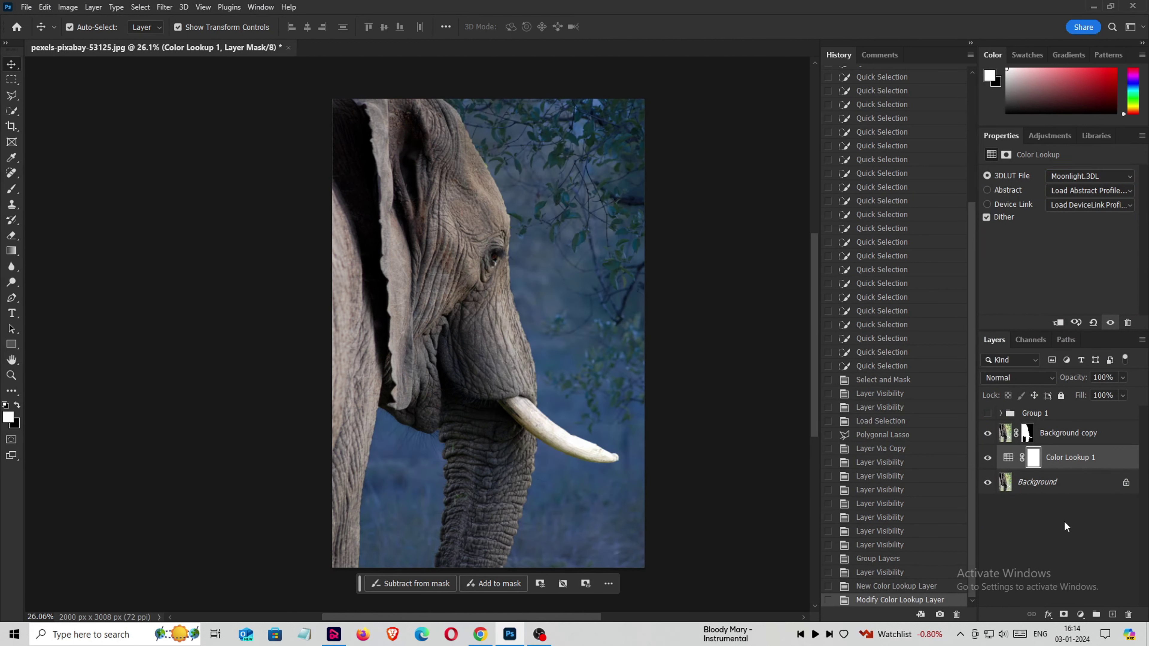
{"action": "left_click", "coordinate": [988, 458]}
{"action": "left_click", "coordinate": [1050, 483]}
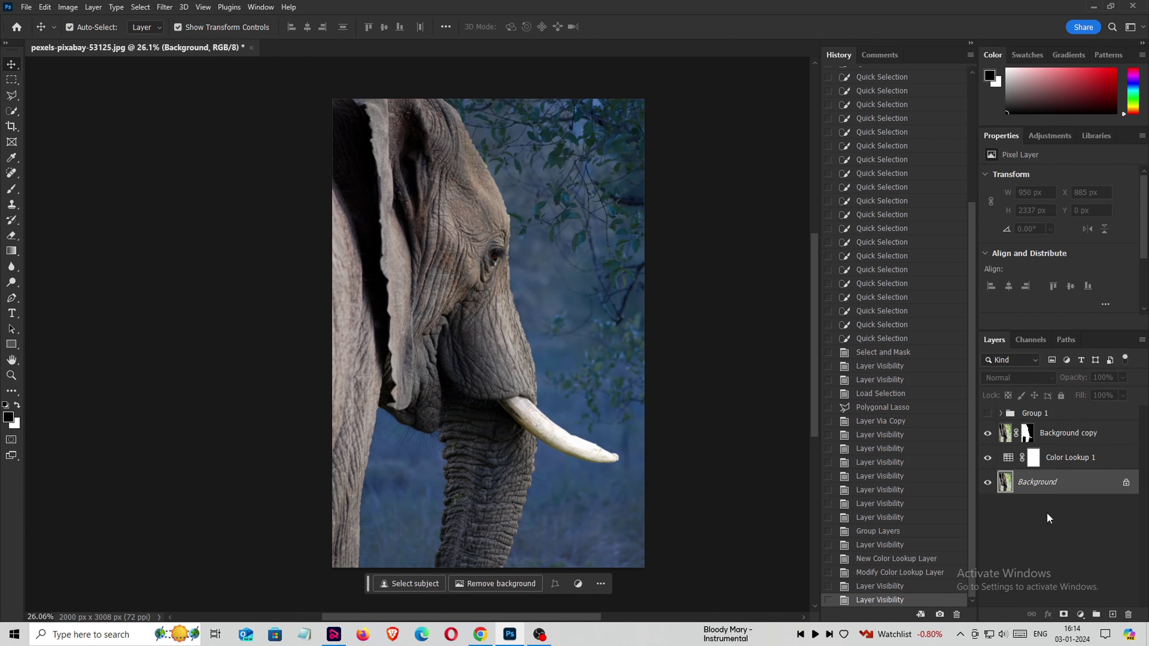
- Add a Black & White adjustment layer at about 48% opacity
{"action": "left_click", "coordinate": [1081, 614]}
{"action": "left_click", "coordinate": [1080, 517]}
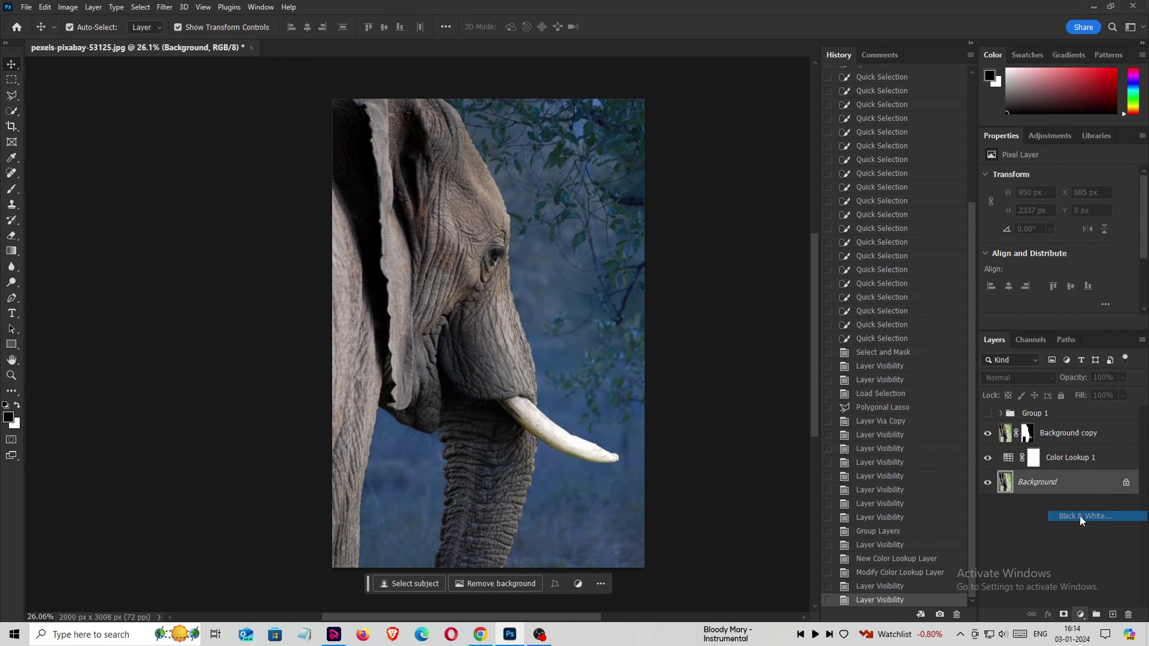
{"action": "left_click", "coordinate": [1123, 379]}
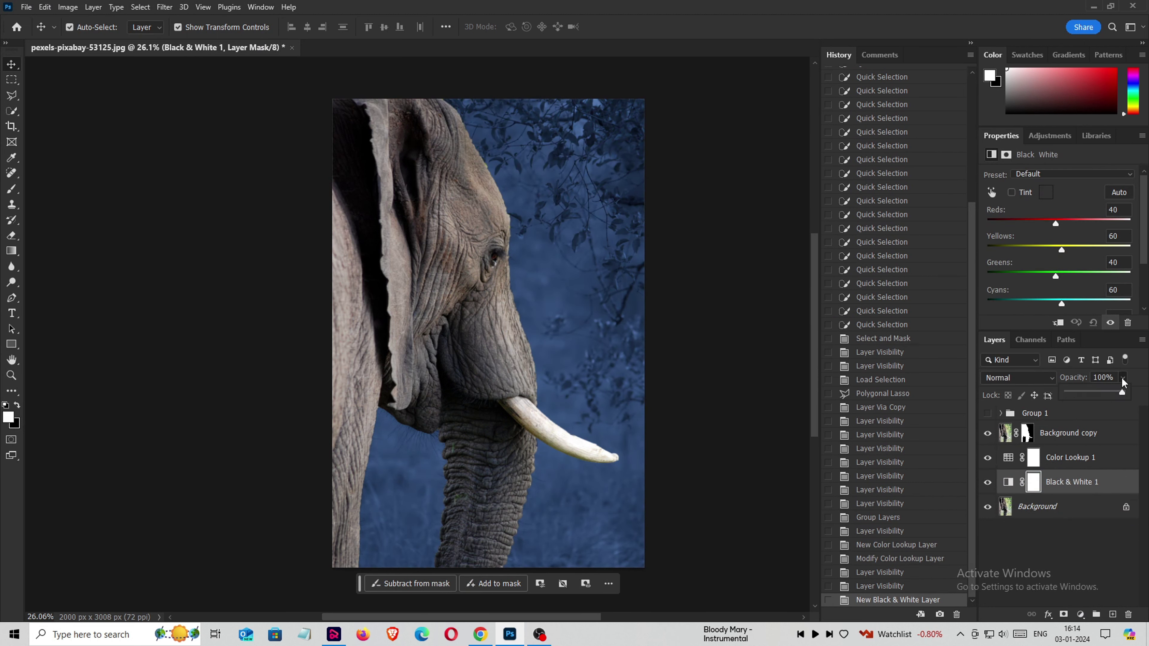
{"action": "left_click_drag", "start_coordinate": [1097, 395], "coordinate": [1092, 395]}
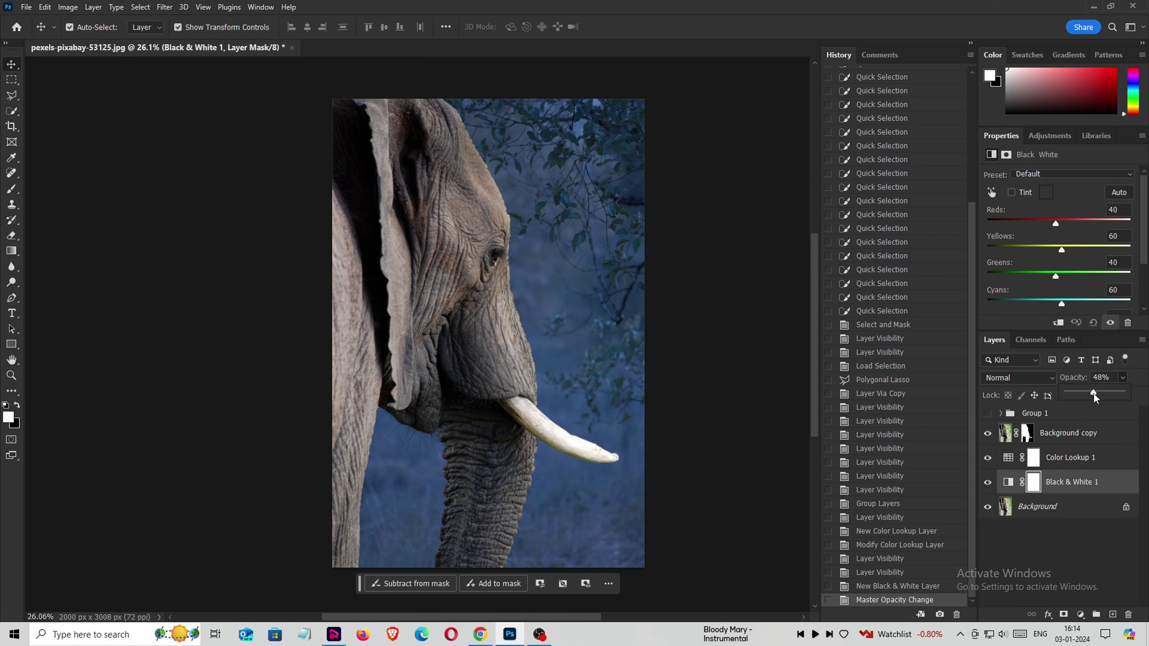
- Show Group 1, convert Layer 1 to a smart object, and duplicate it
{"action": "left_click", "coordinate": [1012, 420]}
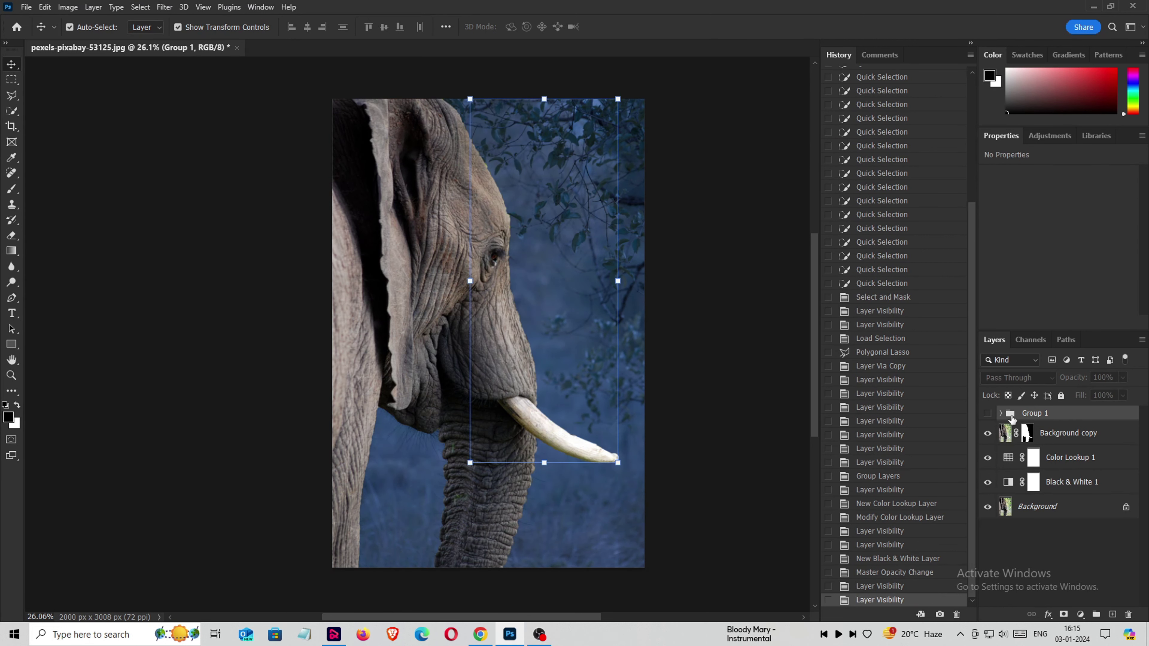
{"action": "left_click", "coordinate": [988, 414]}
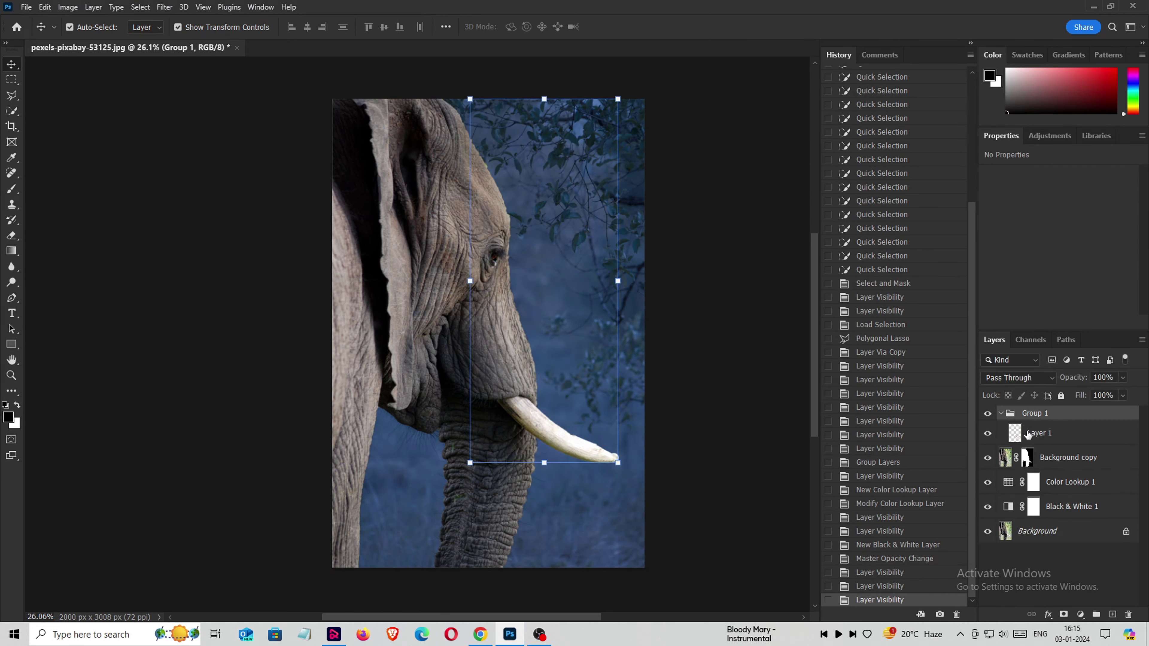
{"action": "right_click", "coordinate": [1033, 437]}
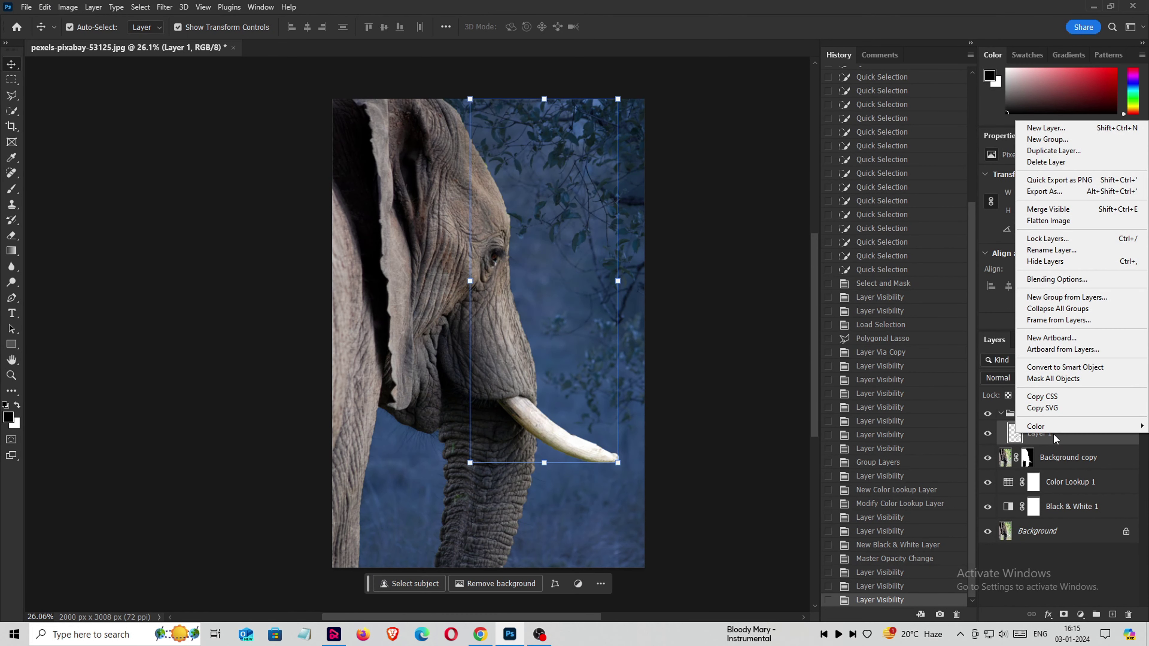
{"action": "left_click", "coordinate": [1057, 368]}
{"action": "key", "text": "ctrl+j"}
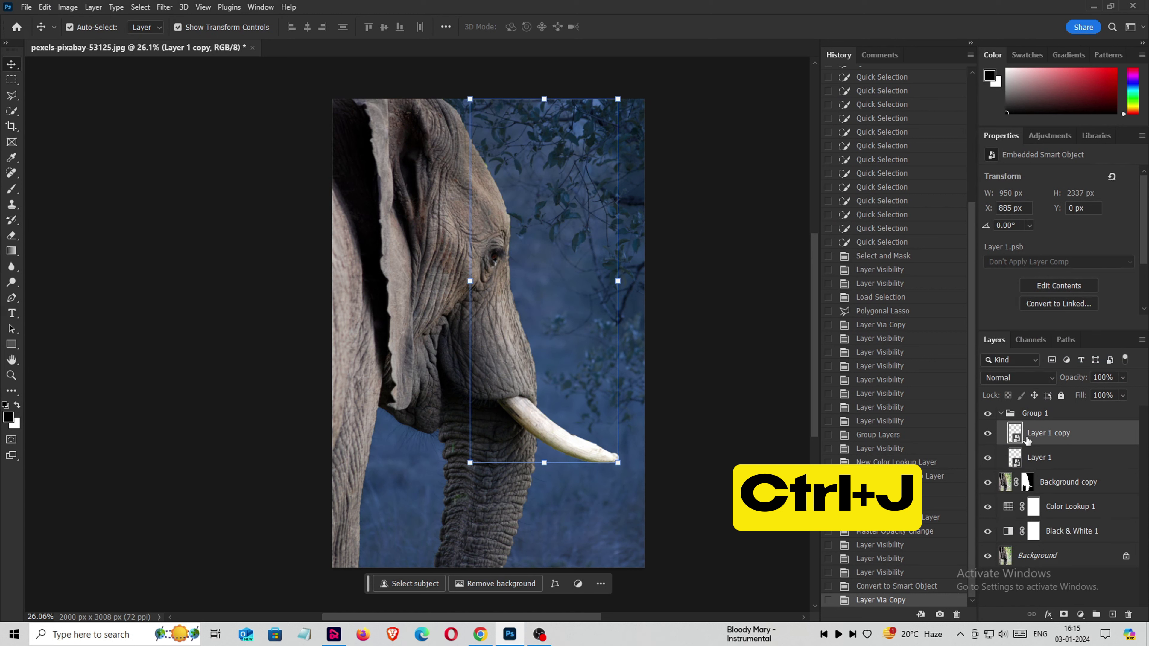
- Set Layer 1's blend mode to Linear Dodge (Add)
{"action": "left_click", "coordinate": [1044, 458]}
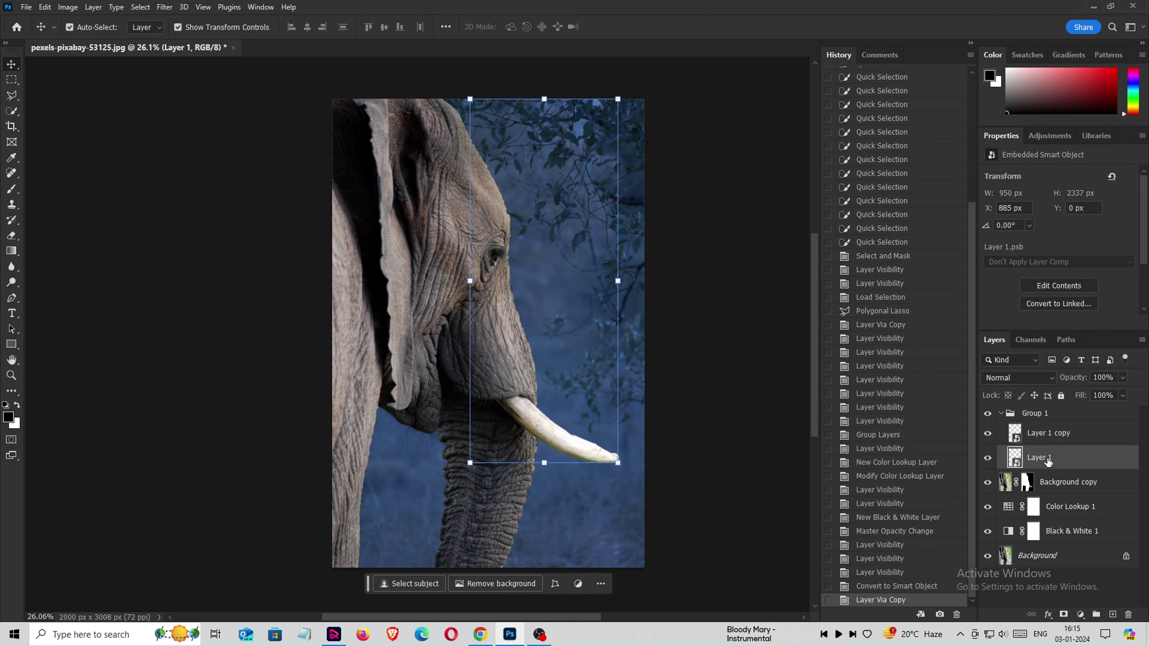
{"action": "left_click", "coordinate": [1020, 379]}
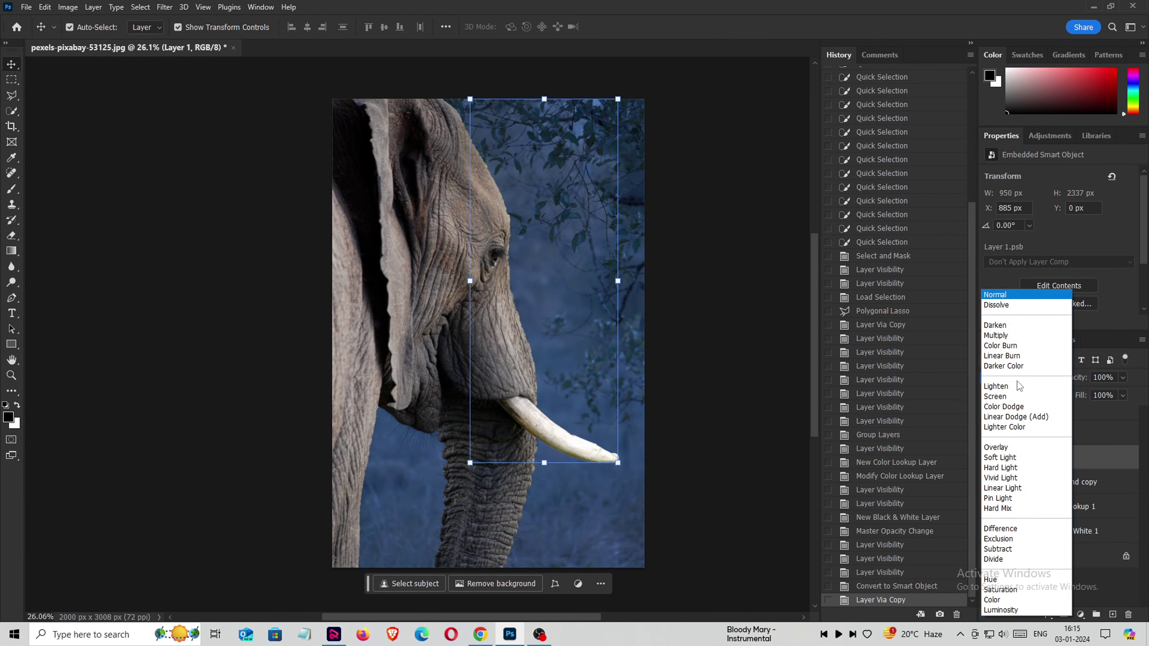
{"action": "left_click", "coordinate": [1022, 417]}
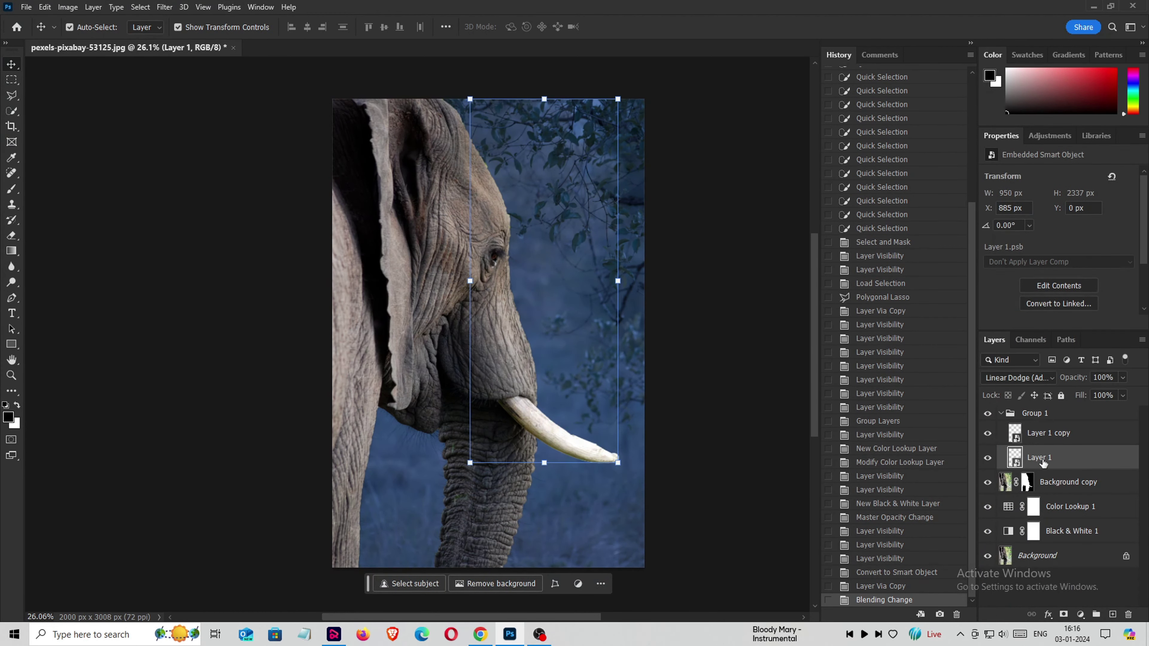
- Apply a Gaussian Blur smart filter with a 5-pixel radius to Layer 1
{"action": "left_click", "coordinate": [164, 7]}
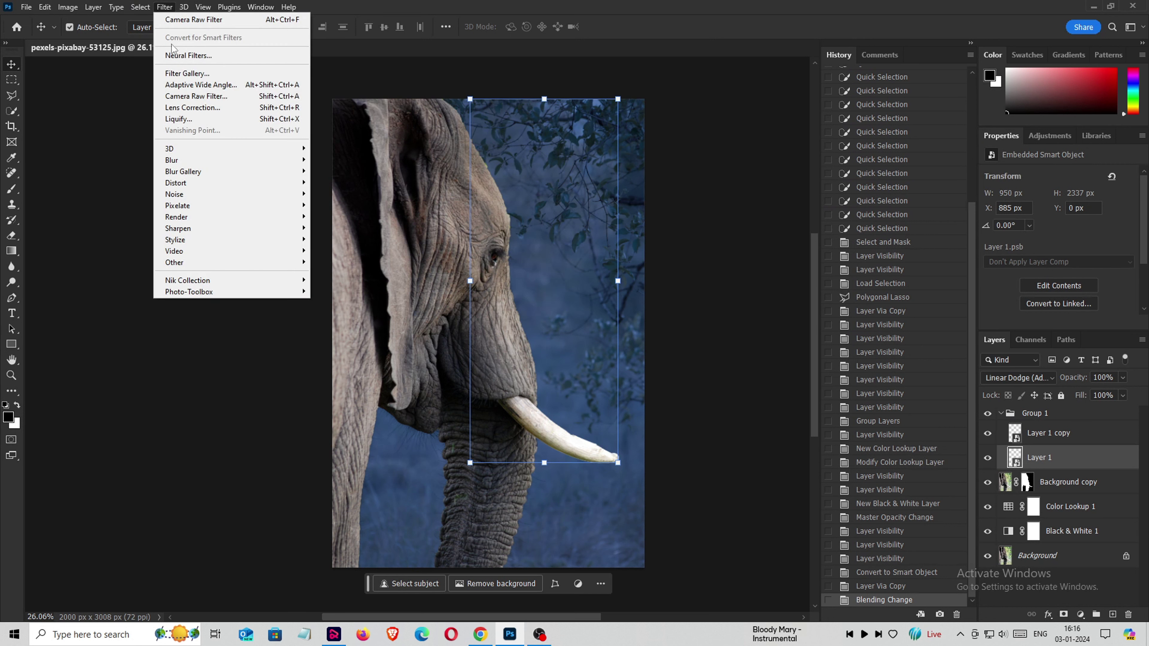
{"action": "left_click", "coordinate": [344, 203]}
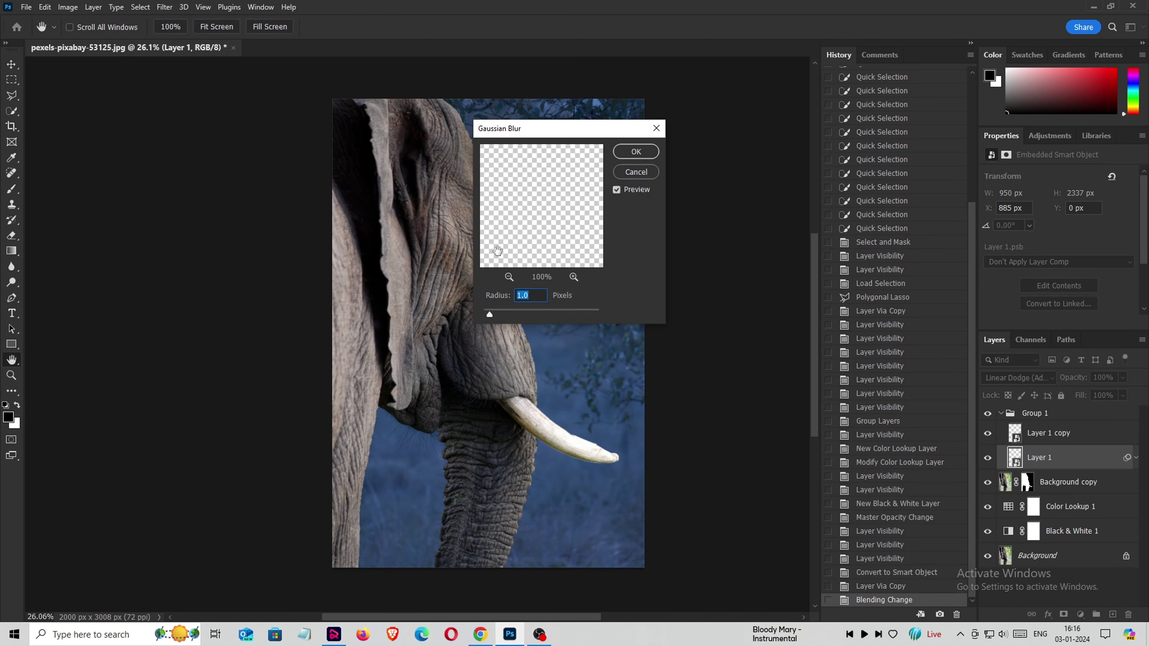
{"action": "left_click", "coordinate": [544, 425]}
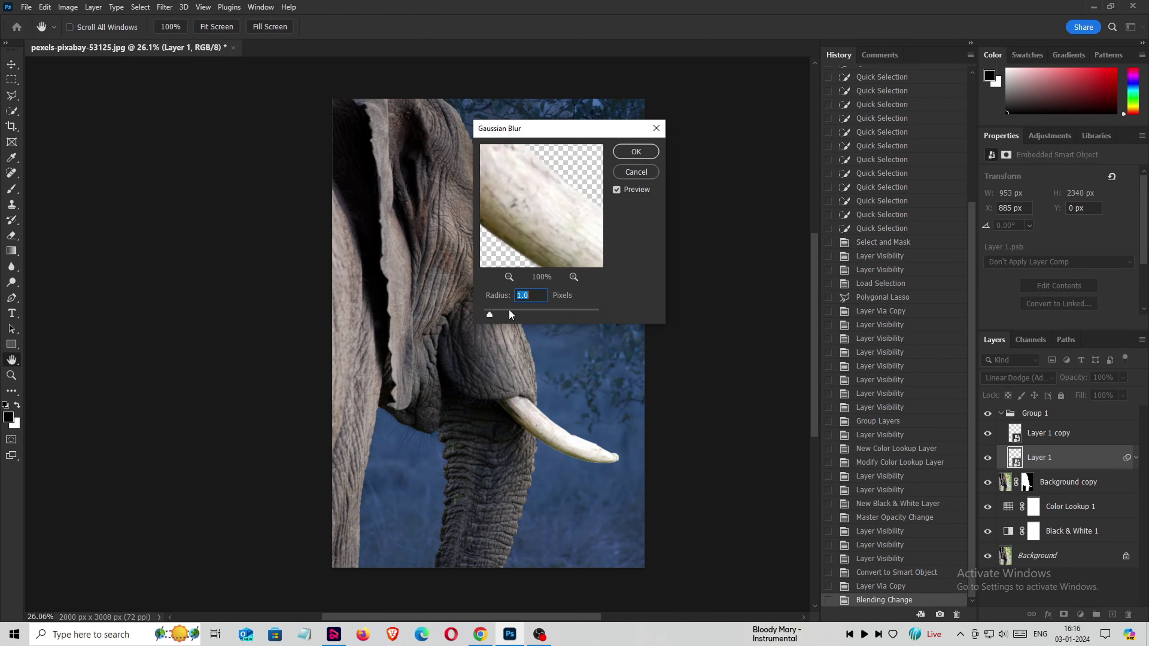
{"action": "type", "text": "5"}
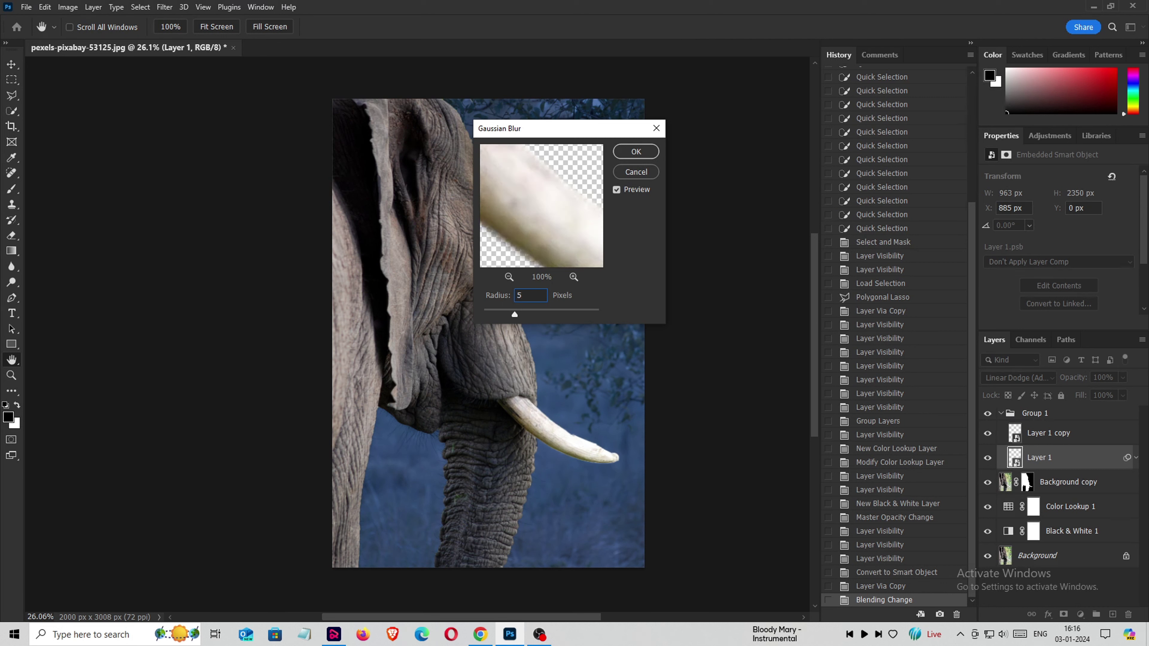
{"action": "left_click", "coordinate": [636, 151]}
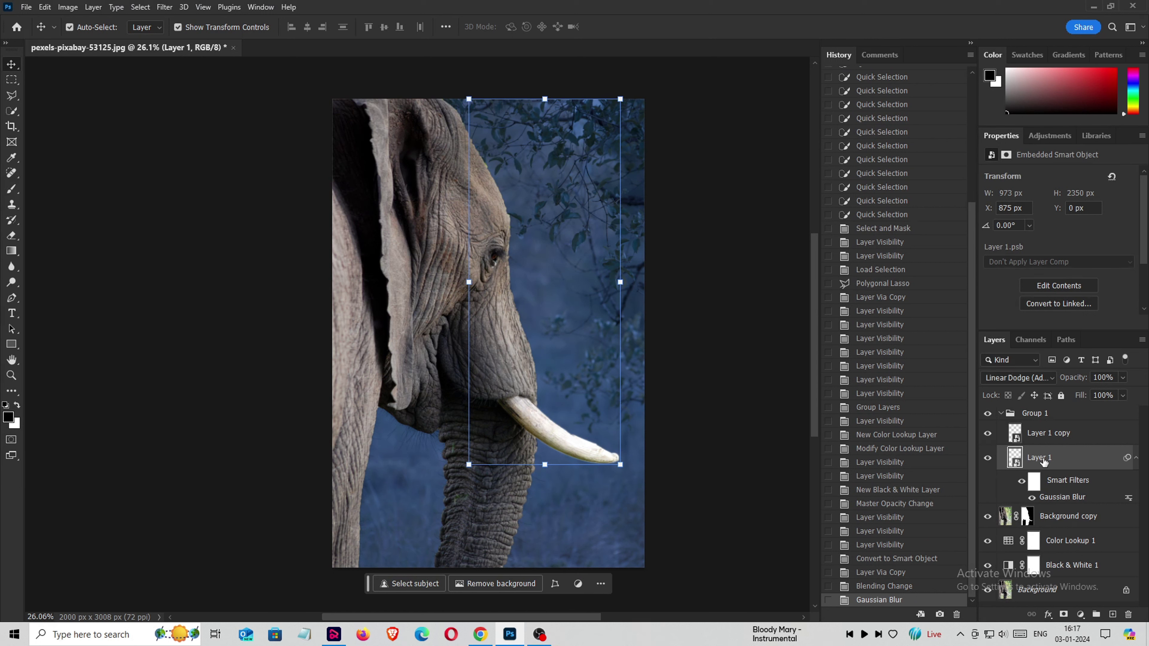
- Duplicate the blurred tusk twice, giving the copies 100 px and 250 px Gaussian Blur
{"action": "key", "text": "ctrl+j"}
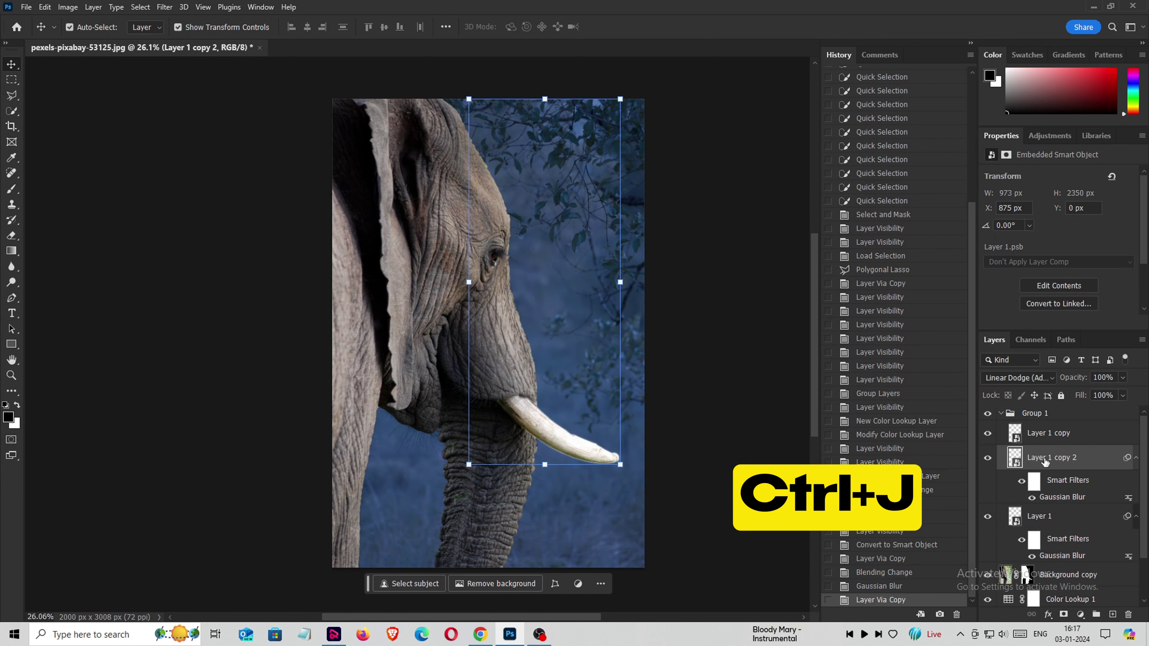
{"action": "double_click", "coordinate": [1054, 498]}
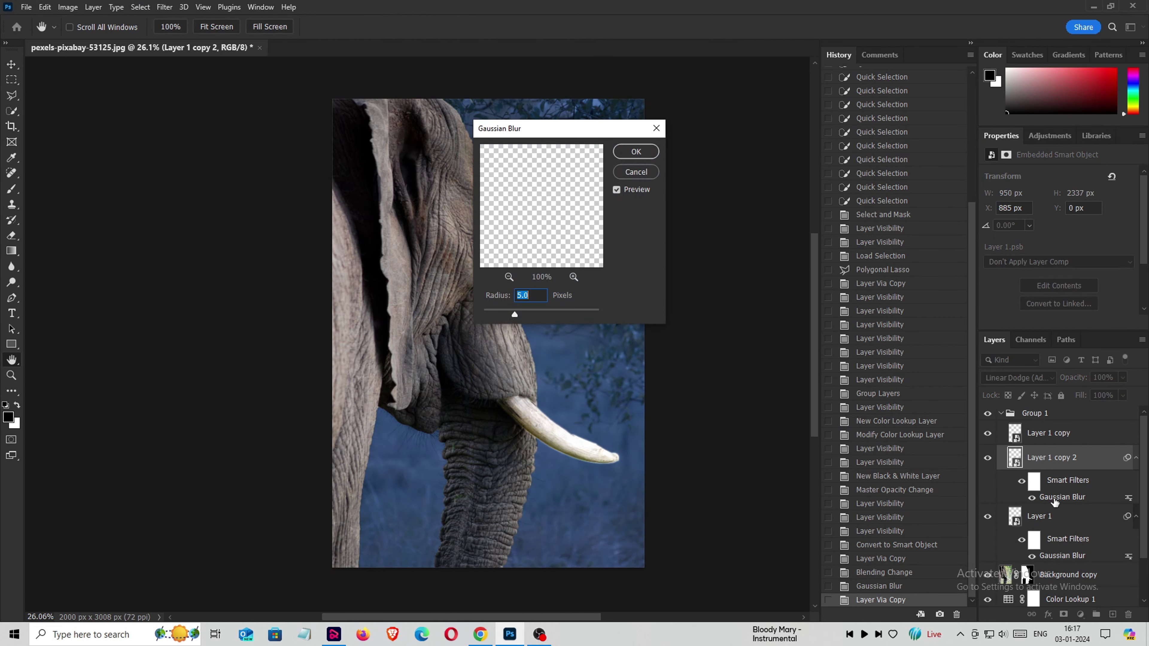
{"action": "type", "text": "100"}
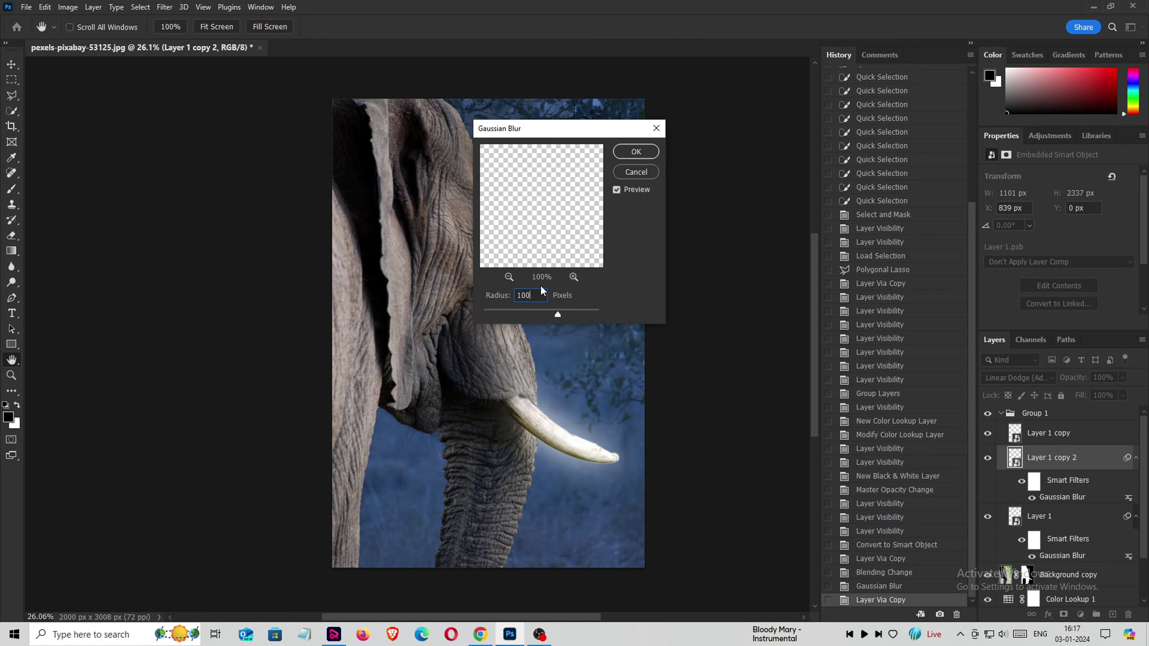
{"action": "left_click", "coordinate": [636, 151]}
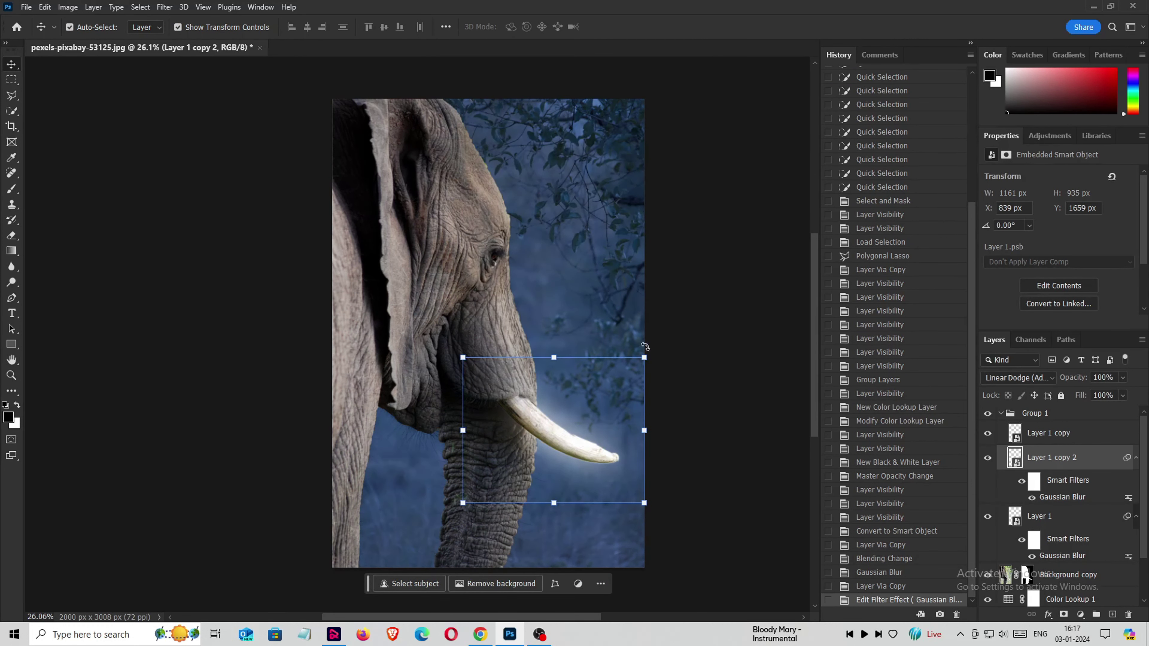
{"action": "key", "text": "ctrl+j"}
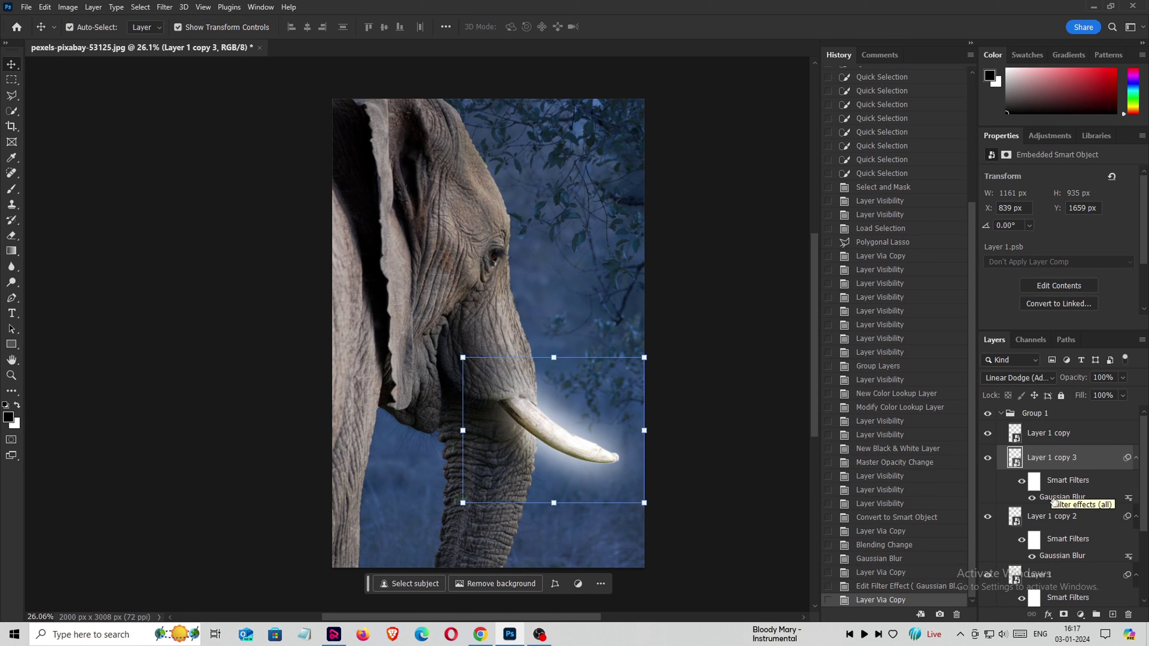
{"action": "double_click", "coordinate": [1061, 497]}
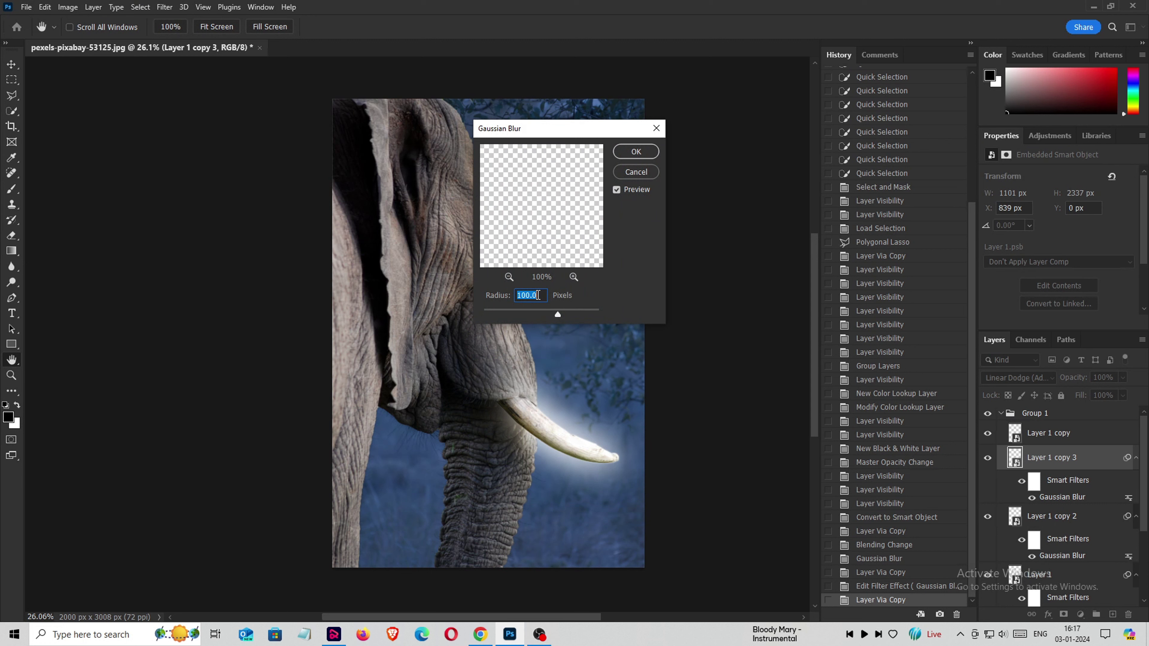
{"action": "type", "text": "250"}
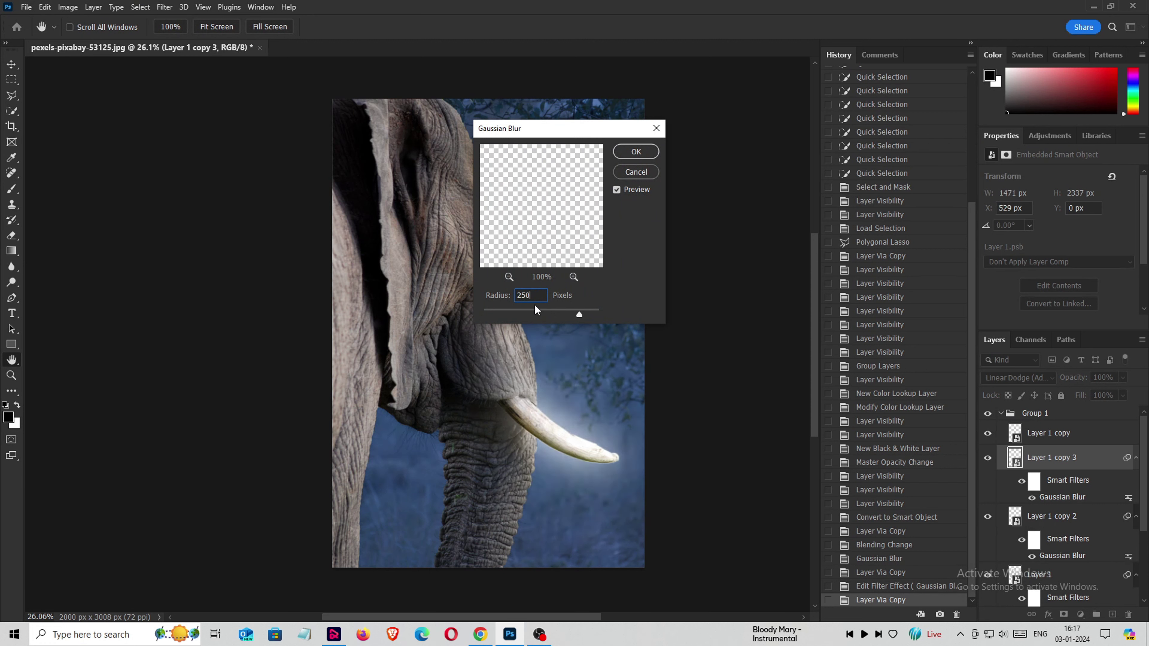
{"action": "left_click", "coordinate": [635, 152]}
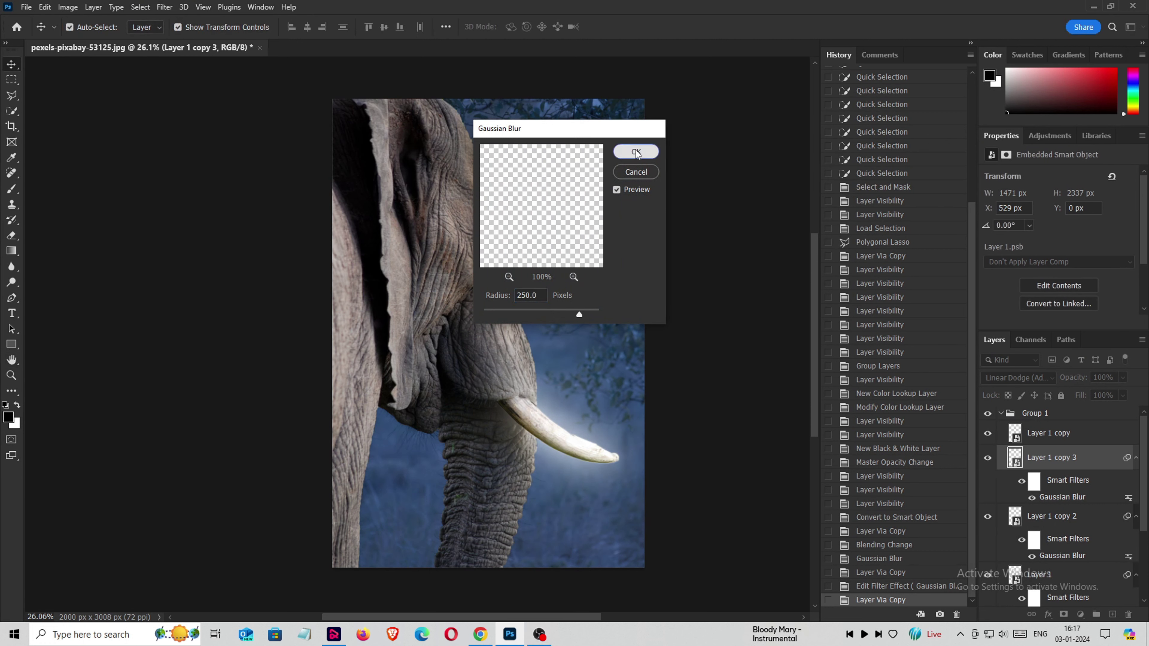
- Duplicate again as Layer 1 copy 4 and set its Gaussian Blur radius to 5 pixels
{"action": "key", "text": "ctrl+j"}
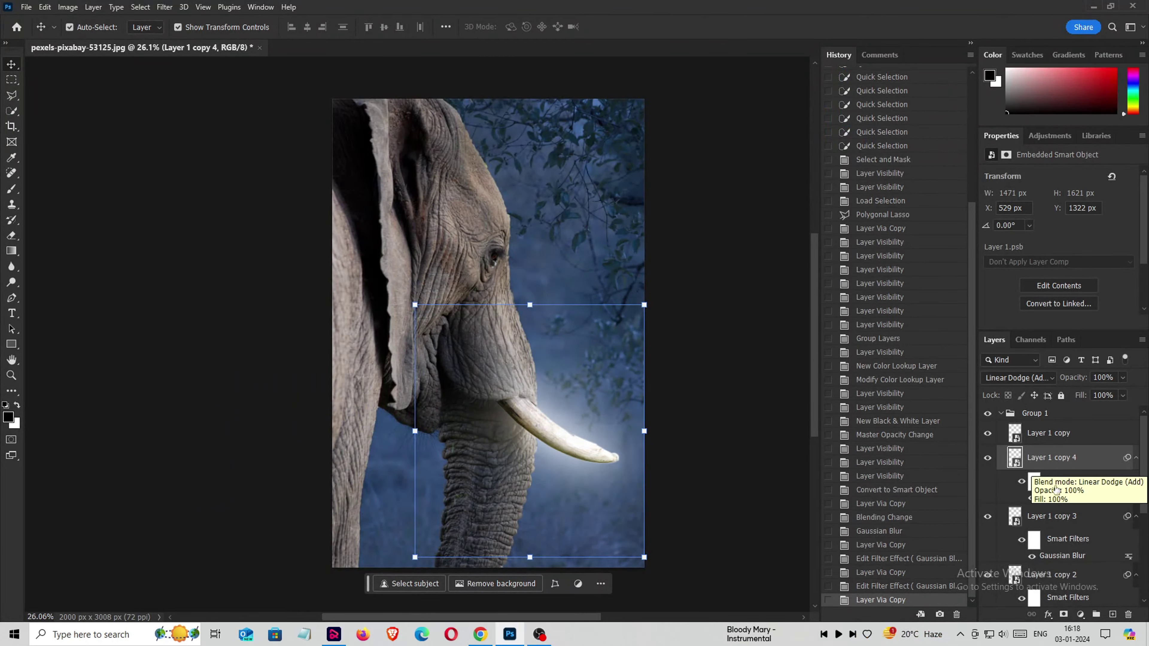
{"action": "double_click", "coordinate": [1053, 498]}
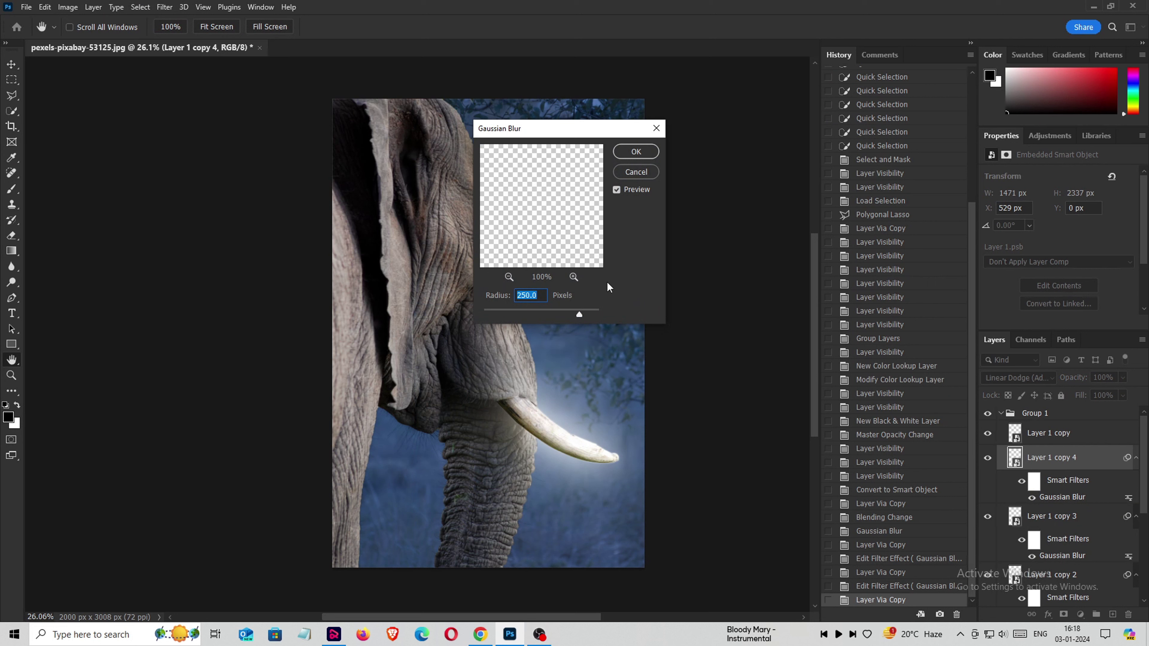
{"action": "type", "text": "5"}
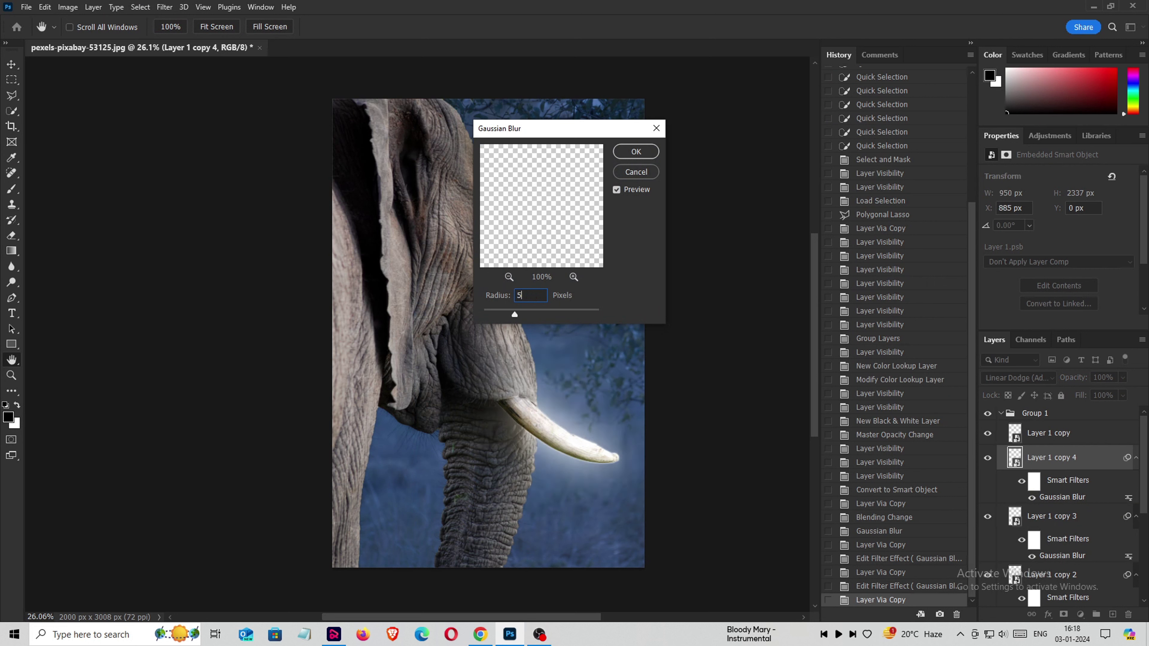
{"action": "left_click", "coordinate": [630, 154]}
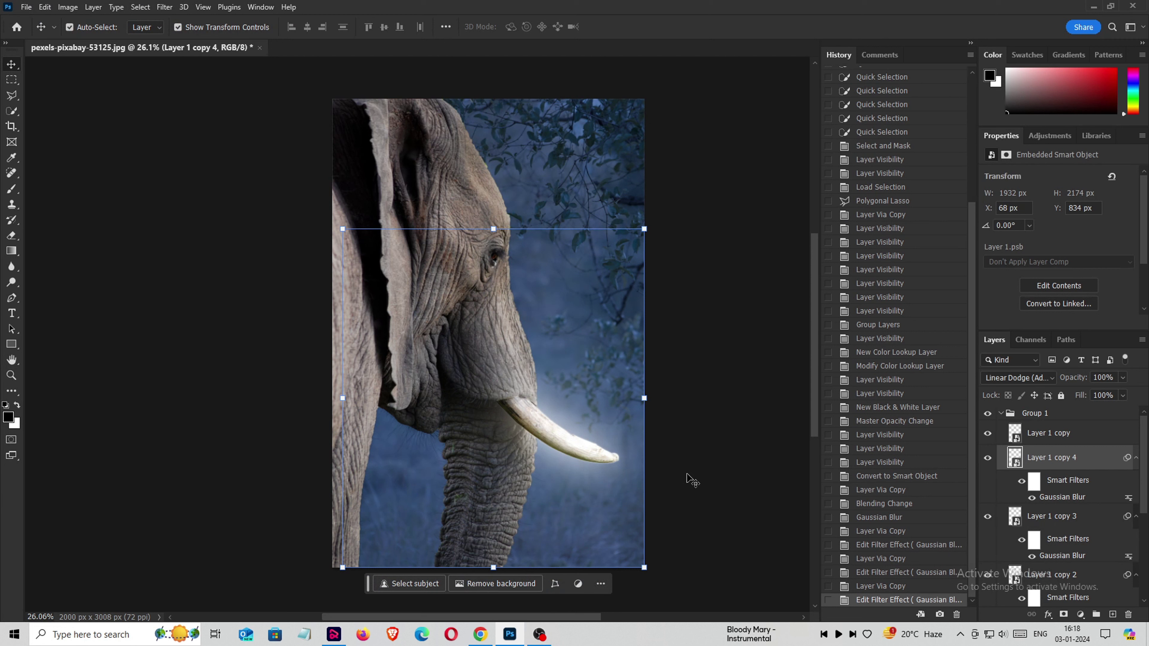
- Select and collapse Group 1, toggling its visibility to compare the tusk glow
{"action": "left_click", "coordinate": [1045, 432]}
{"action": "left_click", "coordinate": [1036, 414]}
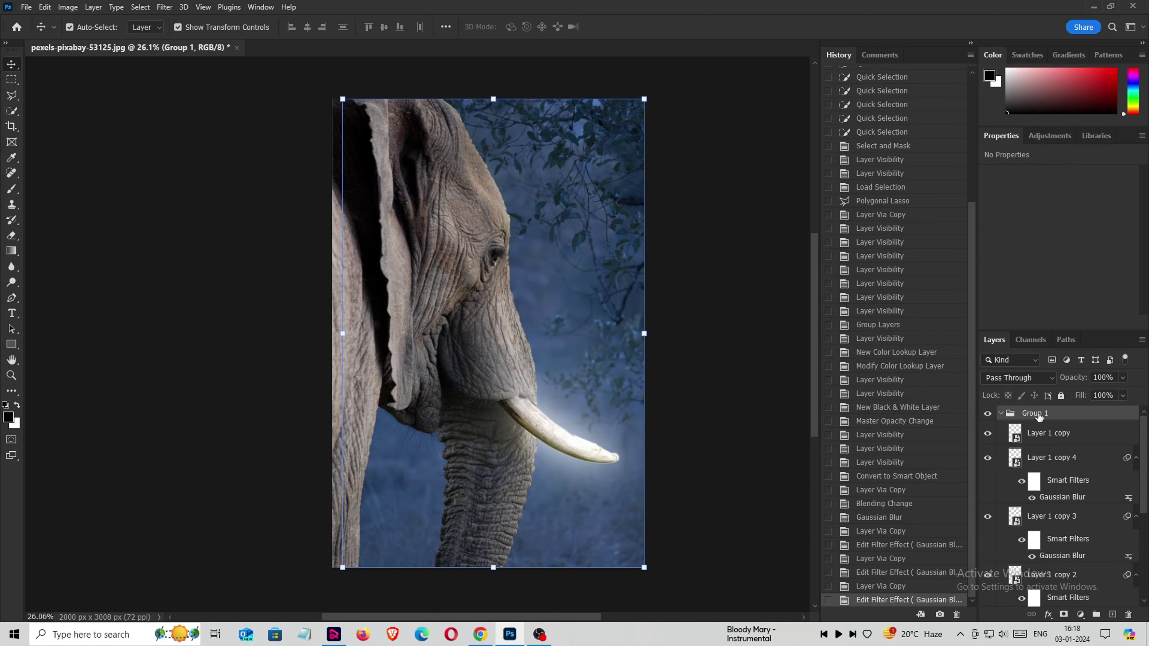
{"action": "left_click", "coordinate": [1000, 414]}
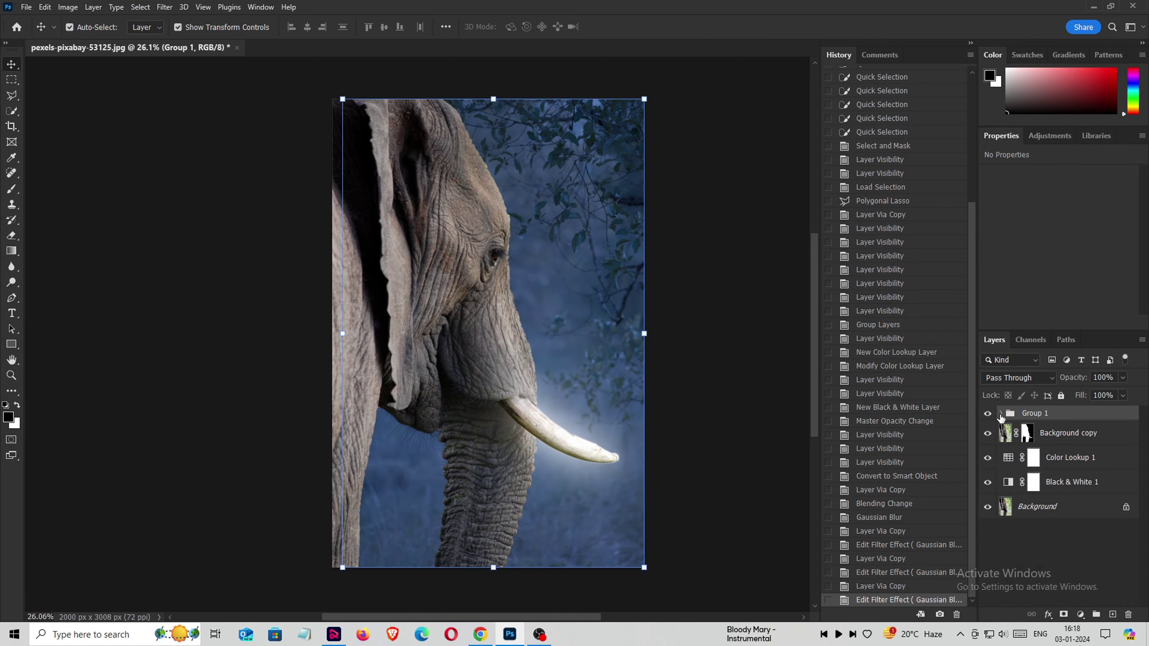
{"action": "left_click", "coordinate": [988, 413]}
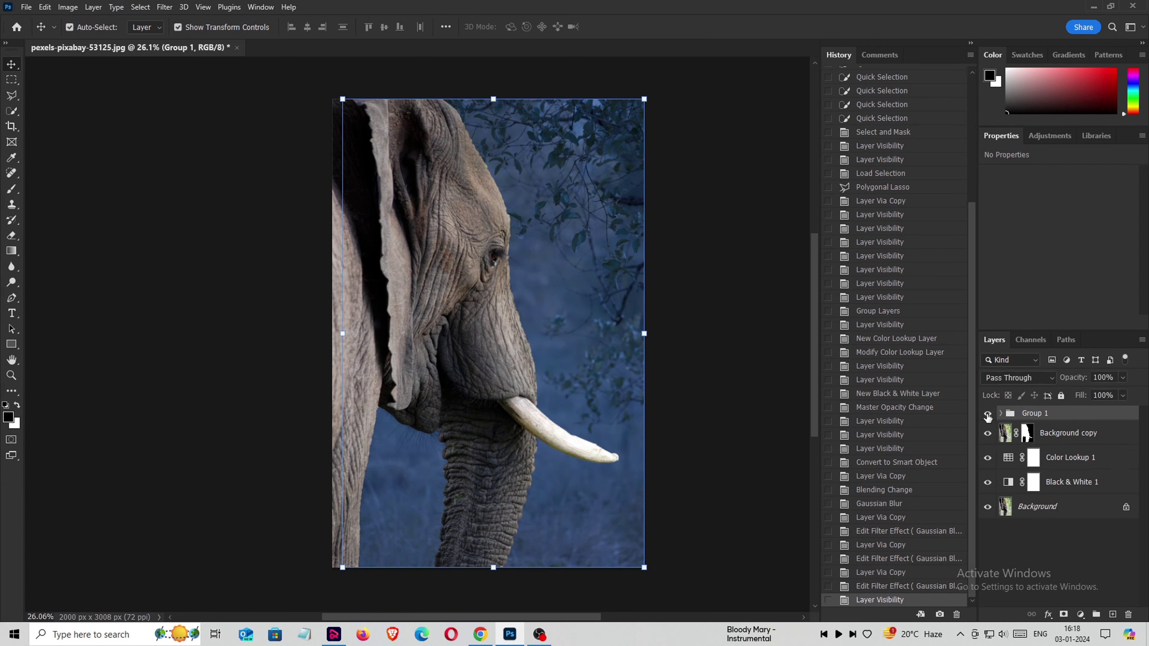
{"action": "left_click", "coordinate": [989, 413]}
{"action": "left_click", "coordinate": [988, 414]}
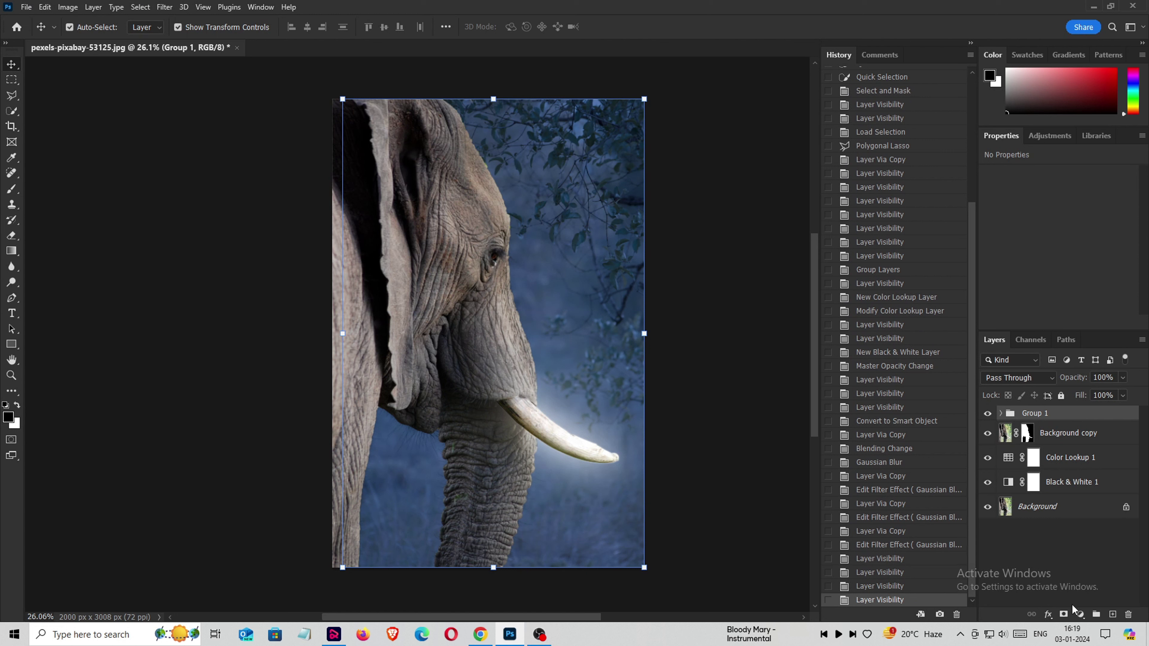
{"action": "left_click", "coordinate": [1080, 614]}
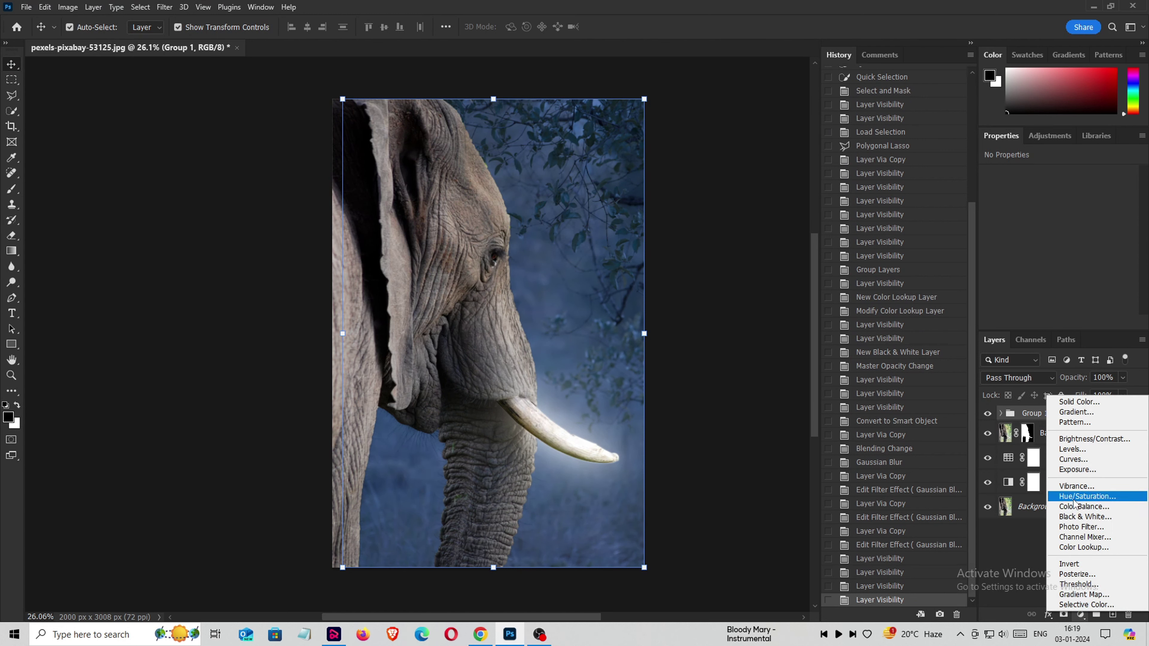
- Add a Hue/Saturation layer clipped to Group 1 with Colorize enabled
{"action": "left_click", "coordinate": [1086, 496]}
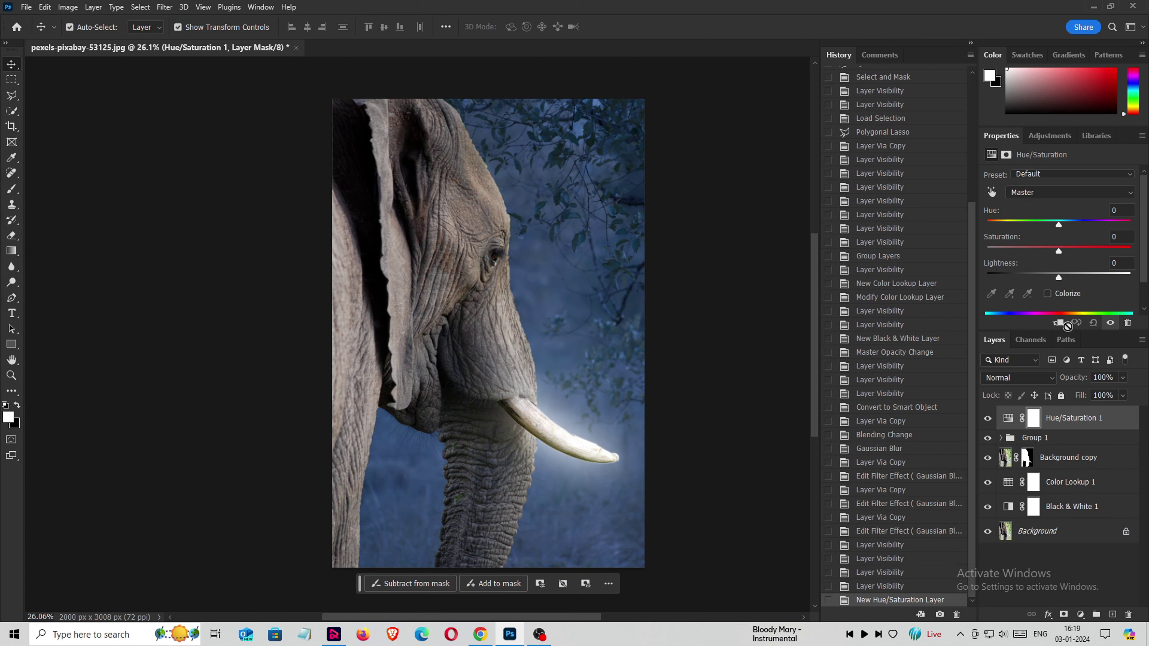
{"action": "left_click_drag", "start_coordinate": [1146, 280], "coordinate": [1147, 309]}
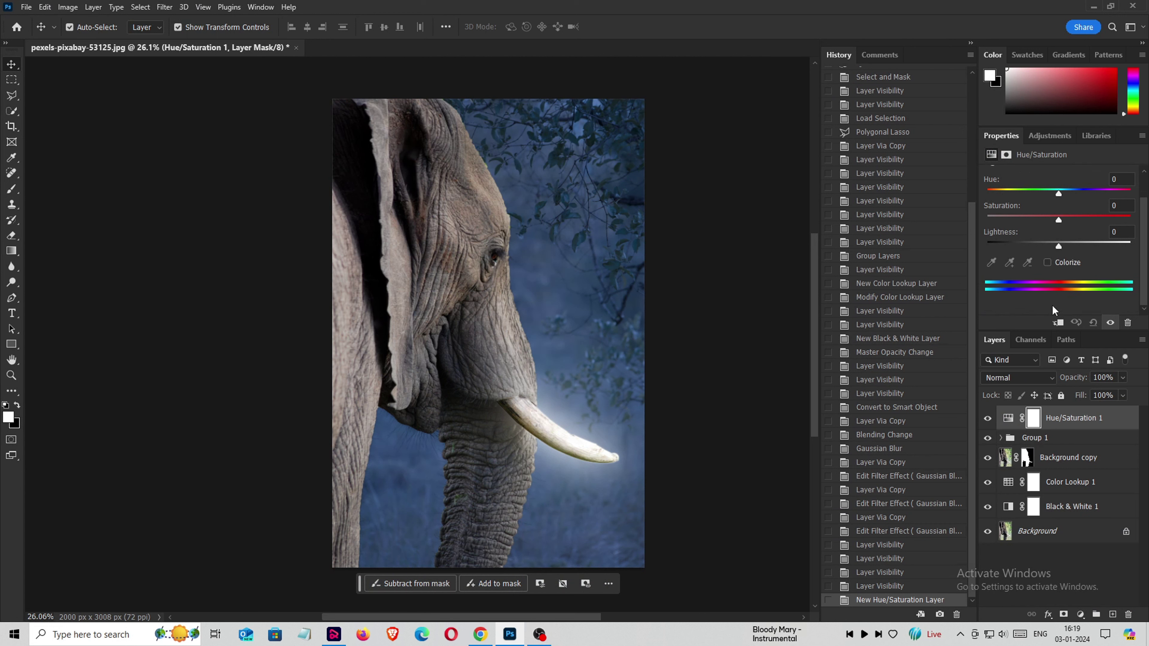
{"action": "left_click", "coordinate": [1057, 324]}
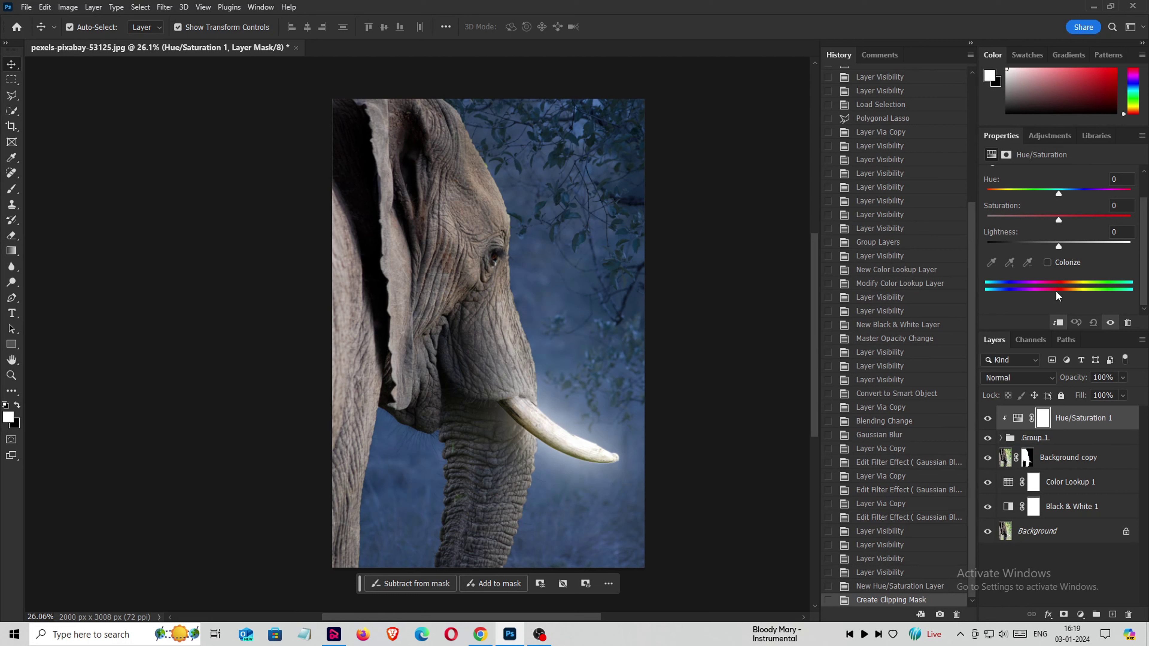
{"action": "left_click", "coordinate": [1047, 262]}
- Tint the tusk yellow (hue 53, saturation 90), then select the Background copy layer
{"action": "mouse_move", "coordinate": [986, 193]}
{"action": "left_mouse_down"}
{"action": "mouse_move", "coordinate": [1127, 220]}
{"action": "mouse_move", "coordinate": [1091, 220]}
{"action": "left_mouse_up"}
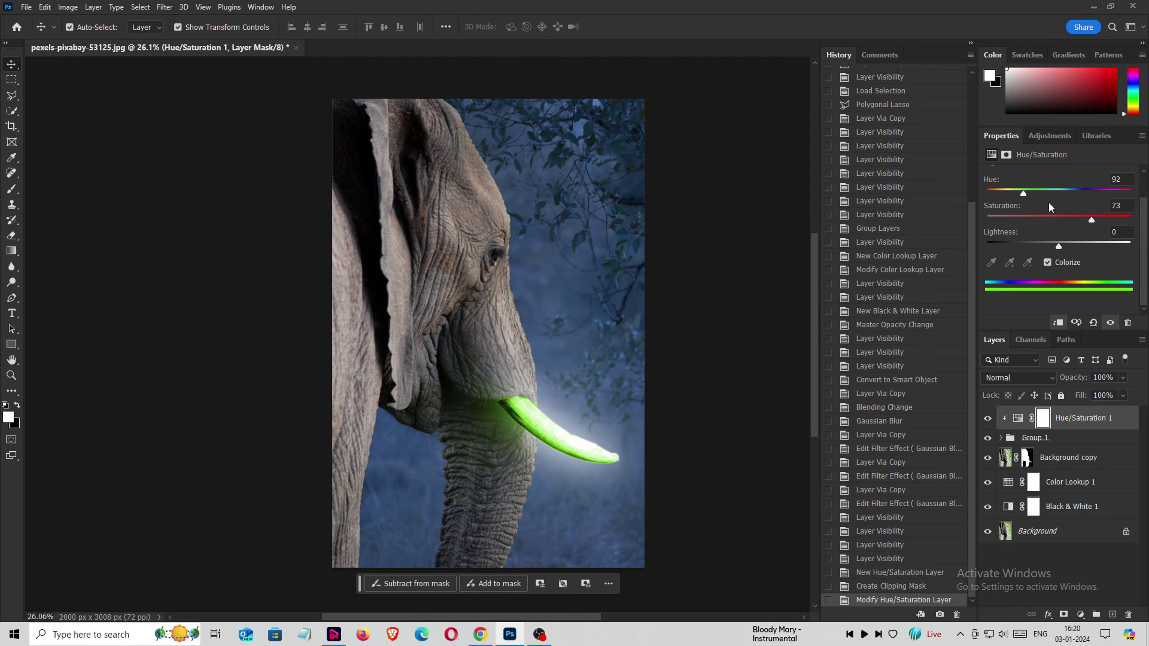
{"action": "mouse_move", "coordinate": [1023, 194]}
{"action": "left_mouse_down"}
{"action": "mouse_move", "coordinate": [994, 195]}
{"action": "mouse_move", "coordinate": [1007, 196]}
{"action": "left_mouse_up"}
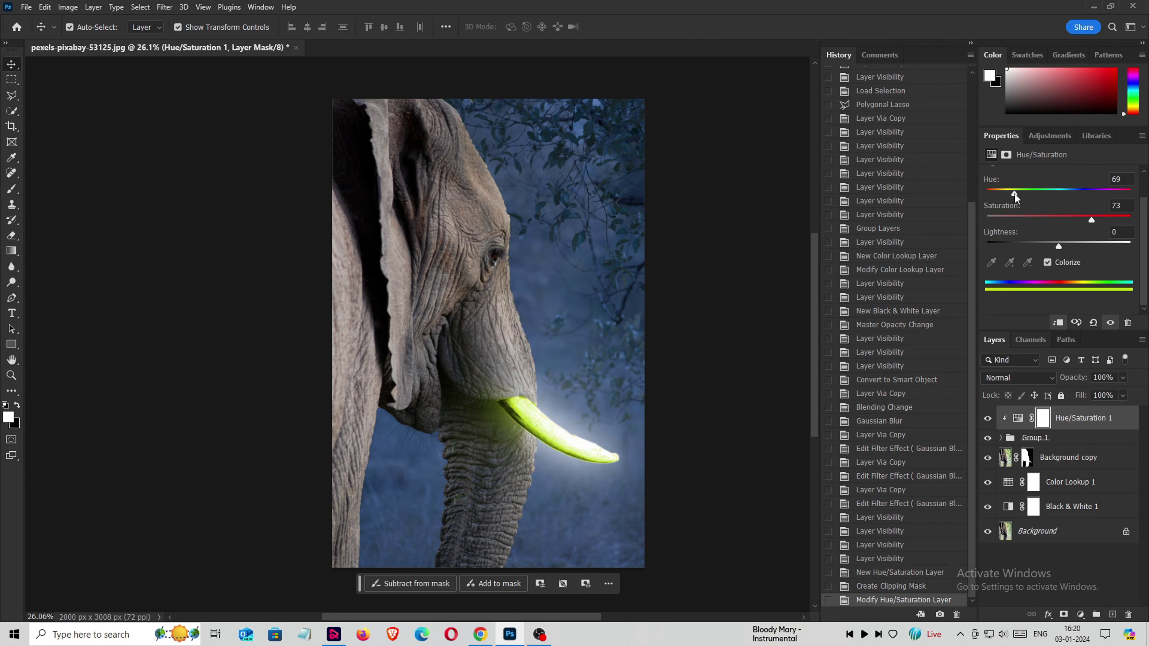
{"action": "left_click_drag", "start_coordinate": [1091, 219], "coordinate": [1147, 219]}
{"action": "left_click_drag", "start_coordinate": [1058, 247], "coordinate": [1057, 246]}
{"action": "left_click", "coordinate": [987, 418]}
{"action": "left_click", "coordinate": [988, 418]}
{"action": "left_click", "coordinate": [988, 418]}
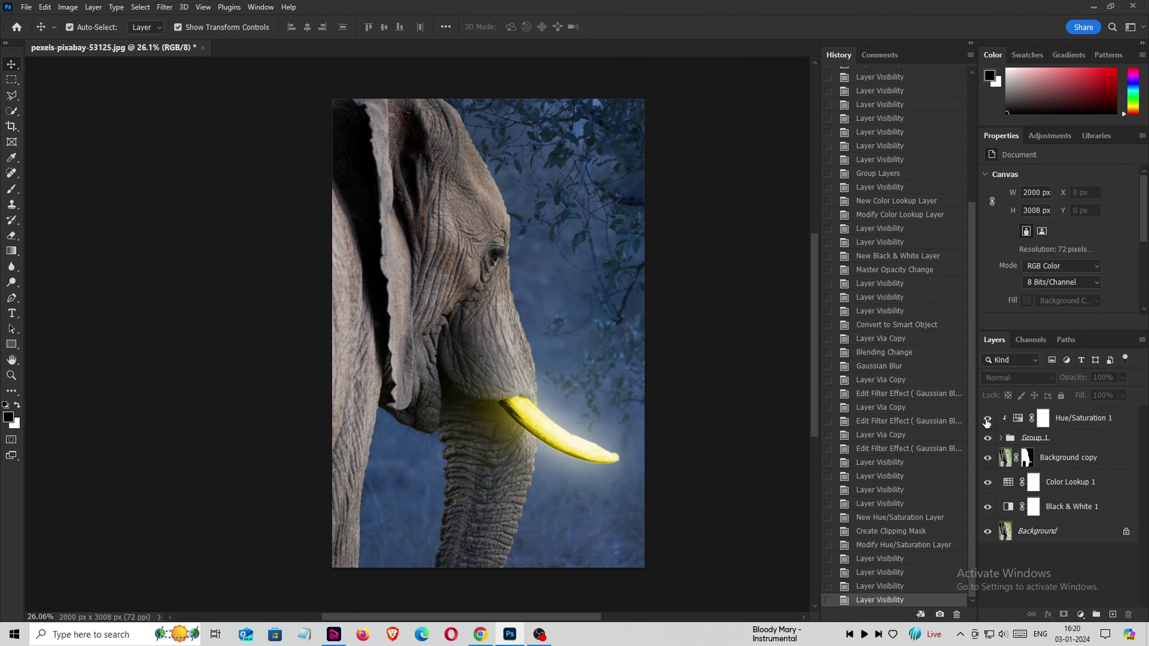
{"action": "left_click", "coordinate": [1052, 458]}
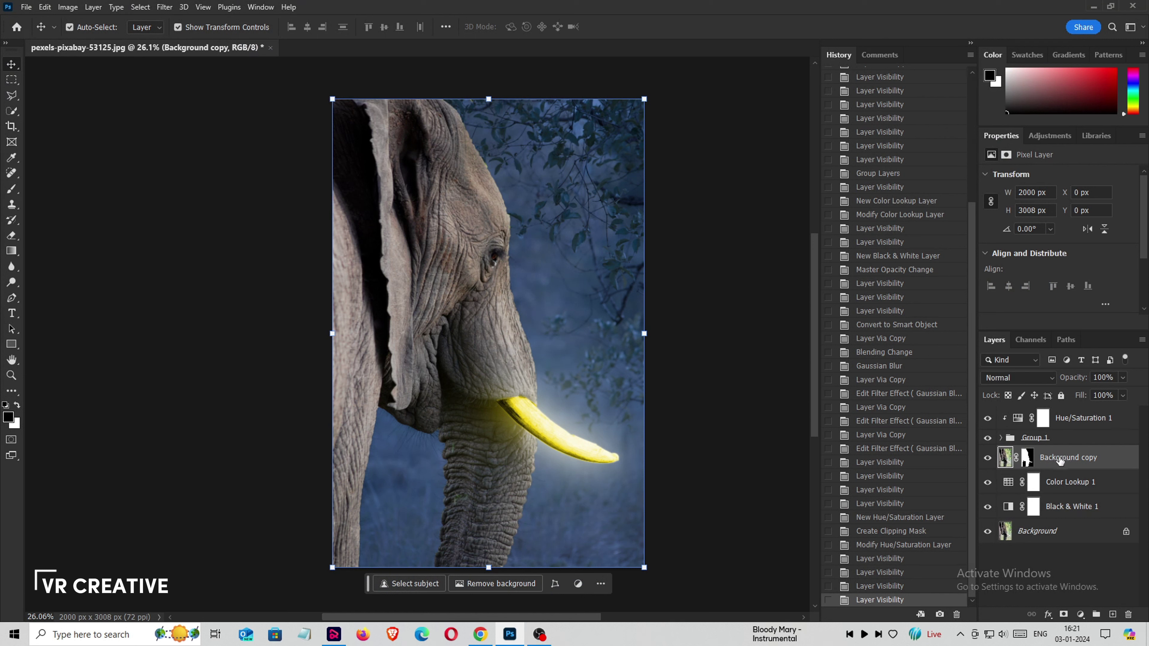
{"action": "left_click", "coordinate": [1081, 615]}
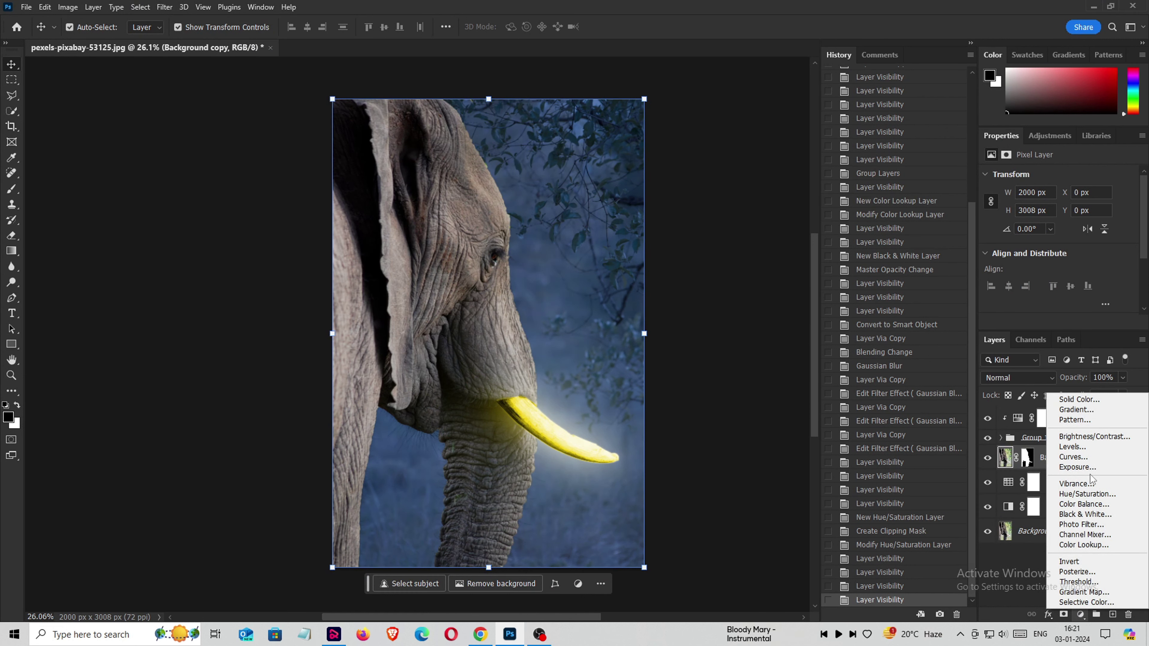
- Add a Curves layer clipped to Background copy and lower its curve to darken the elephant
{"action": "left_click", "coordinate": [1081, 457]}
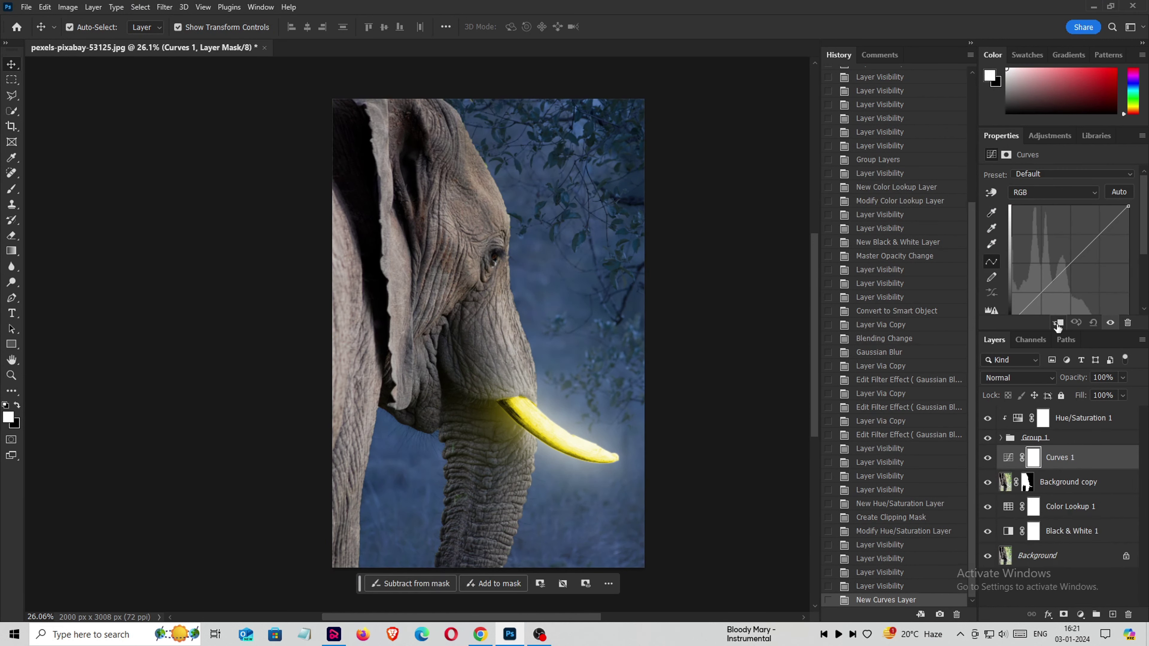
{"action": "left_click", "coordinate": [1057, 323]}
{"action": "left_click_drag", "start_coordinate": [1146, 263], "coordinate": [1147, 277]}
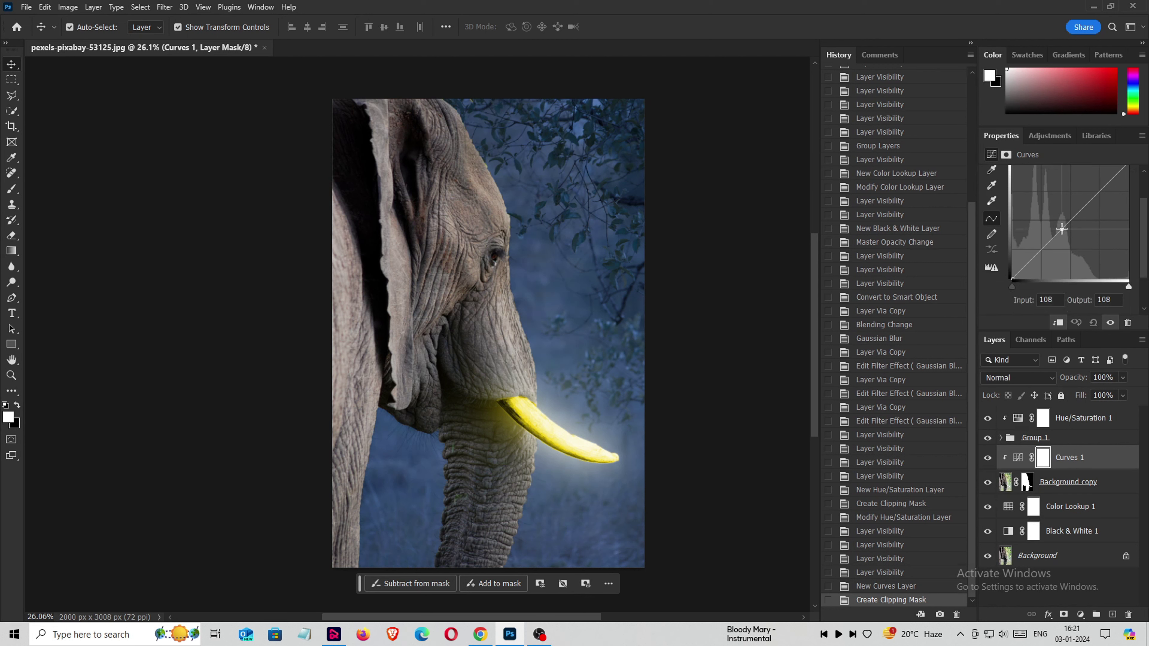
{"action": "left_click_drag", "start_coordinate": [1061, 229], "coordinate": [1067, 244]}
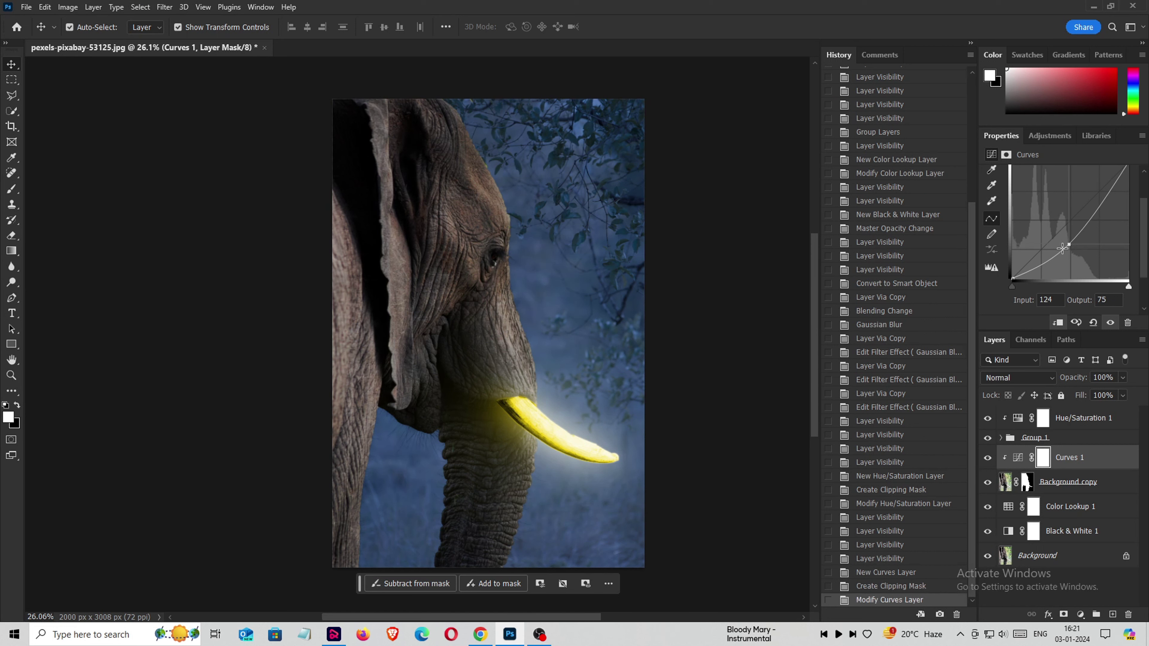
- Target the Curves 1 layer mask and choose the Soft Round brush
{"action": "left_click", "coordinate": [1043, 459]}
{"action": "left_click", "coordinate": [1088, 484]}
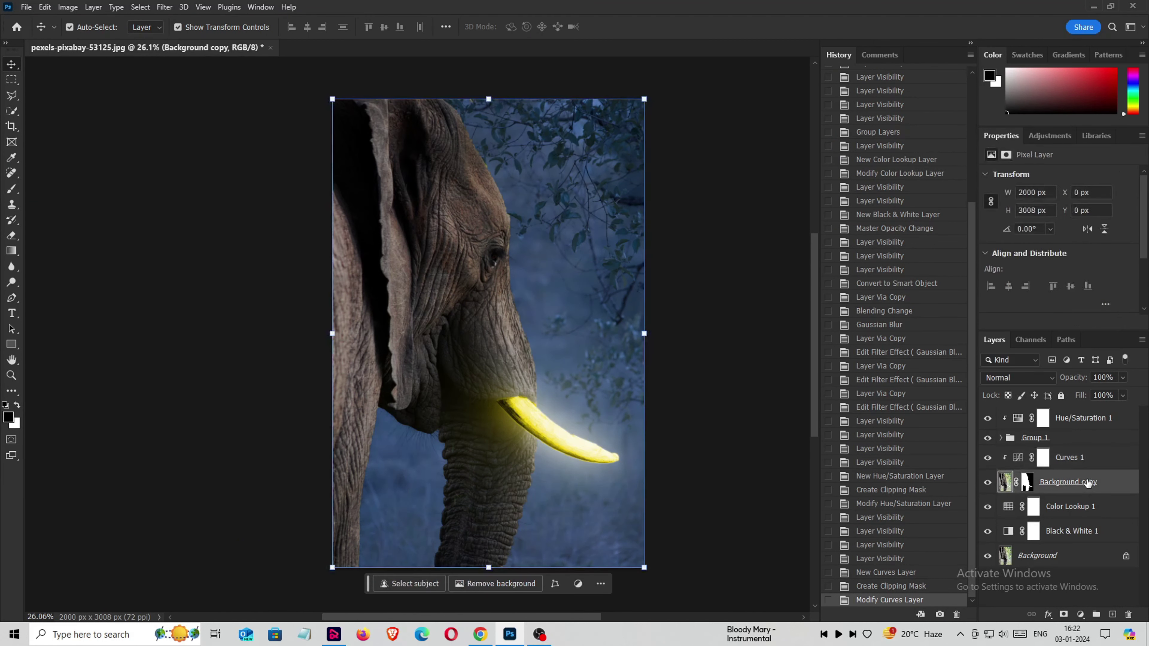
{"action": "left_click", "coordinate": [1044, 460]}
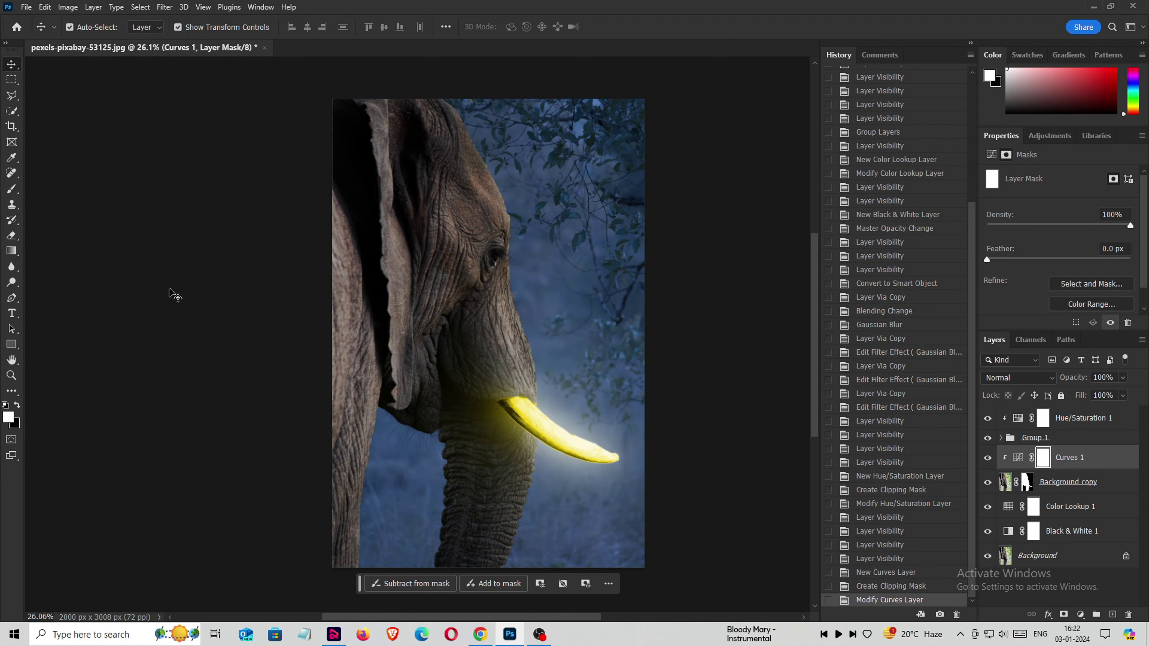
{"action": "left_click", "coordinate": [11, 189]}
{"action": "left_click", "coordinate": [52, 193]}
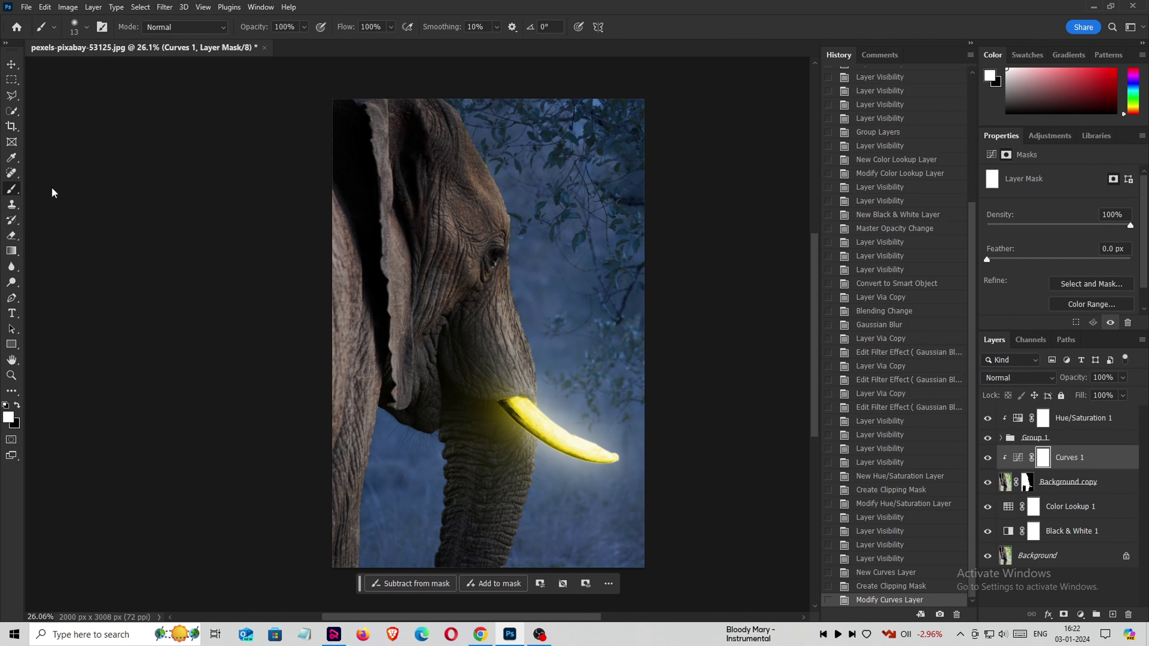
{"action": "left_click", "coordinate": [86, 29]}
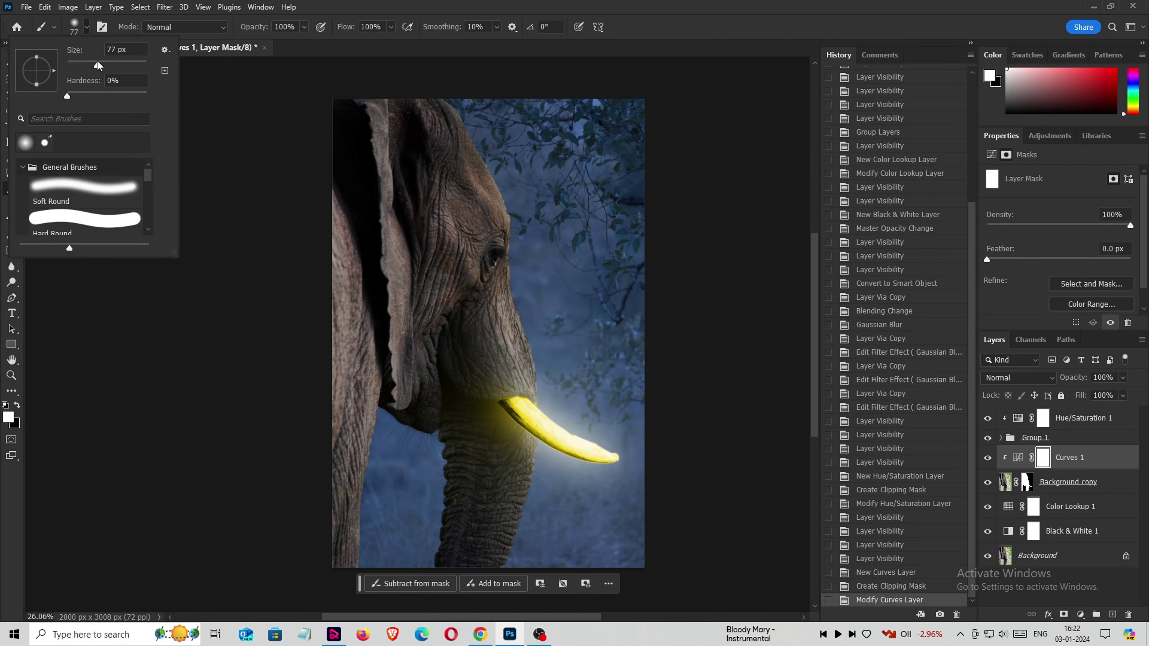
{"action": "left_click", "coordinate": [59, 197]}
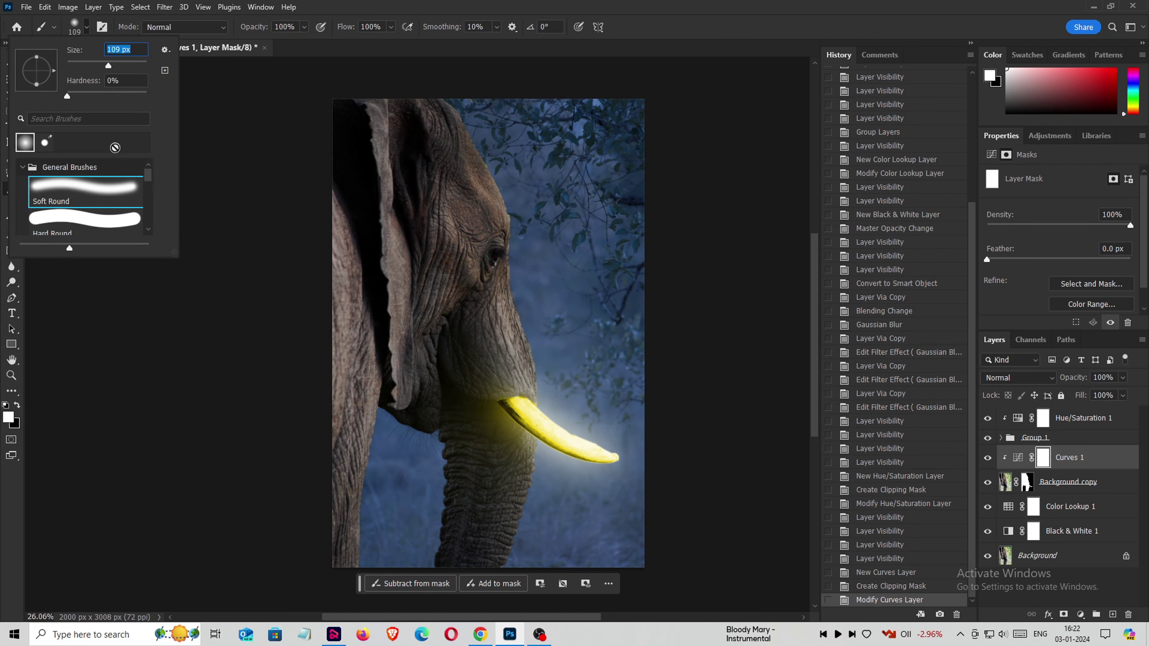
{"action": "left_click", "coordinate": [20, 409]}
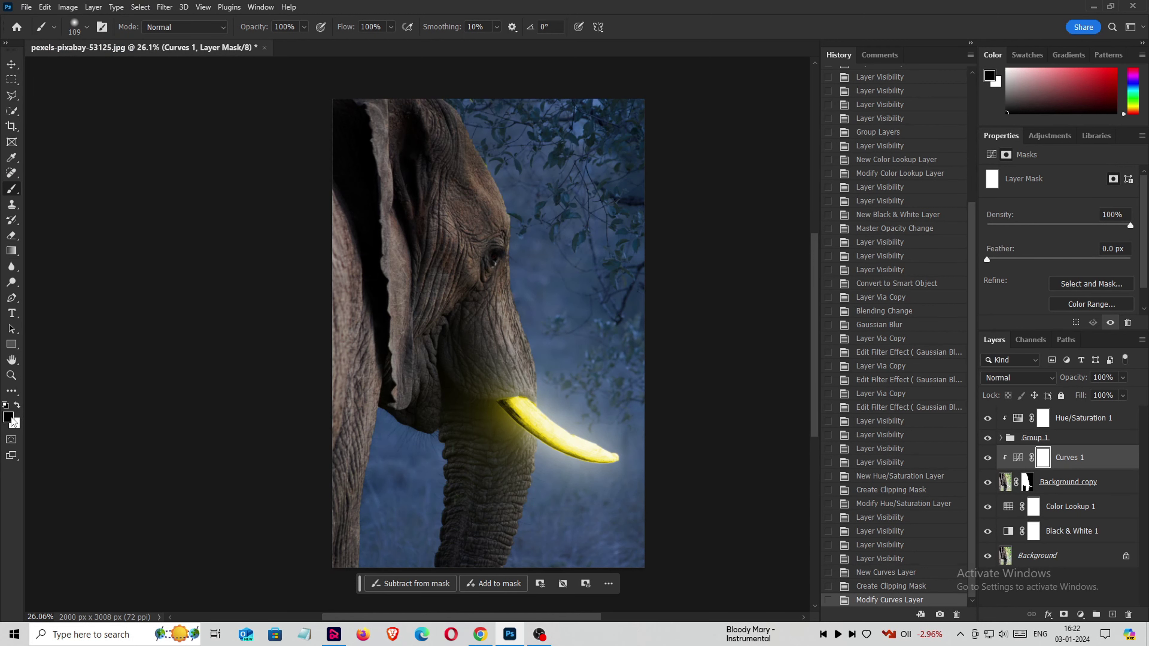
- Set black as the paint colour and enlarge the brush to about 900 px
{"action": "left_click", "coordinate": [9, 417]}
{"action": "left_click", "coordinate": [696, 140]}
{"action": "right_click", "coordinate": [540, 307]}
{"action": "left_click_drag", "start_coordinate": [676, 336], "coordinate": [672, 336]}
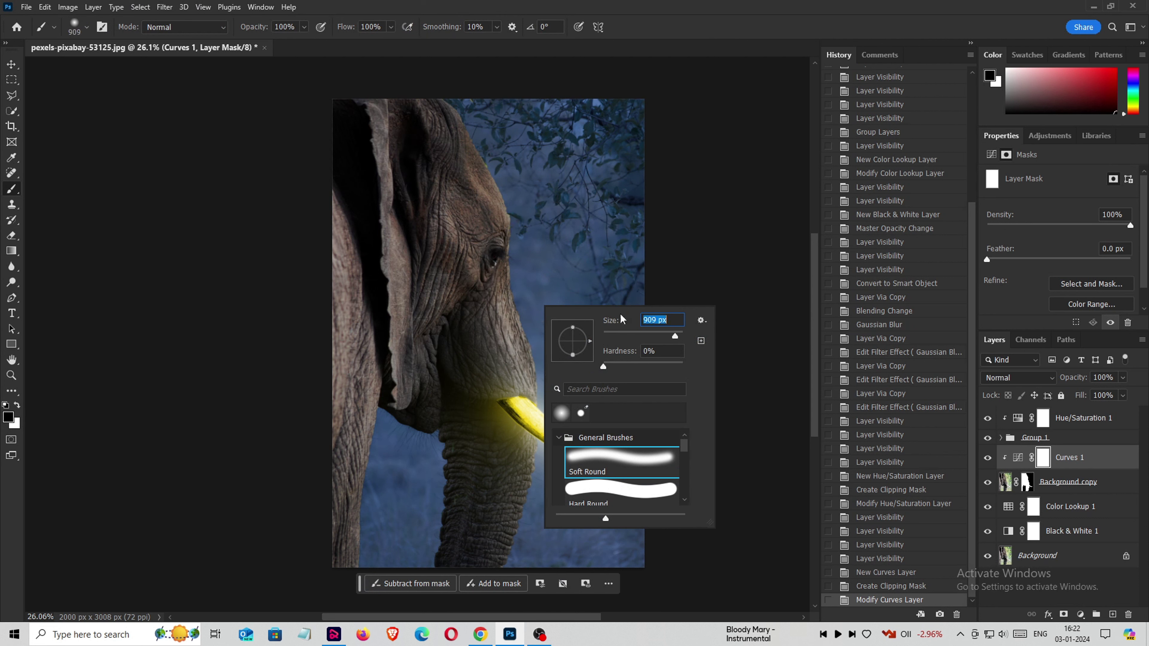
{"action": "left_click", "coordinate": [564, 238]}
- Paint black on the Curves mask around the tusk tip, undoing stray strokes
{"action": "left_click_drag", "start_coordinate": [564, 239], "coordinate": [585, 264]}
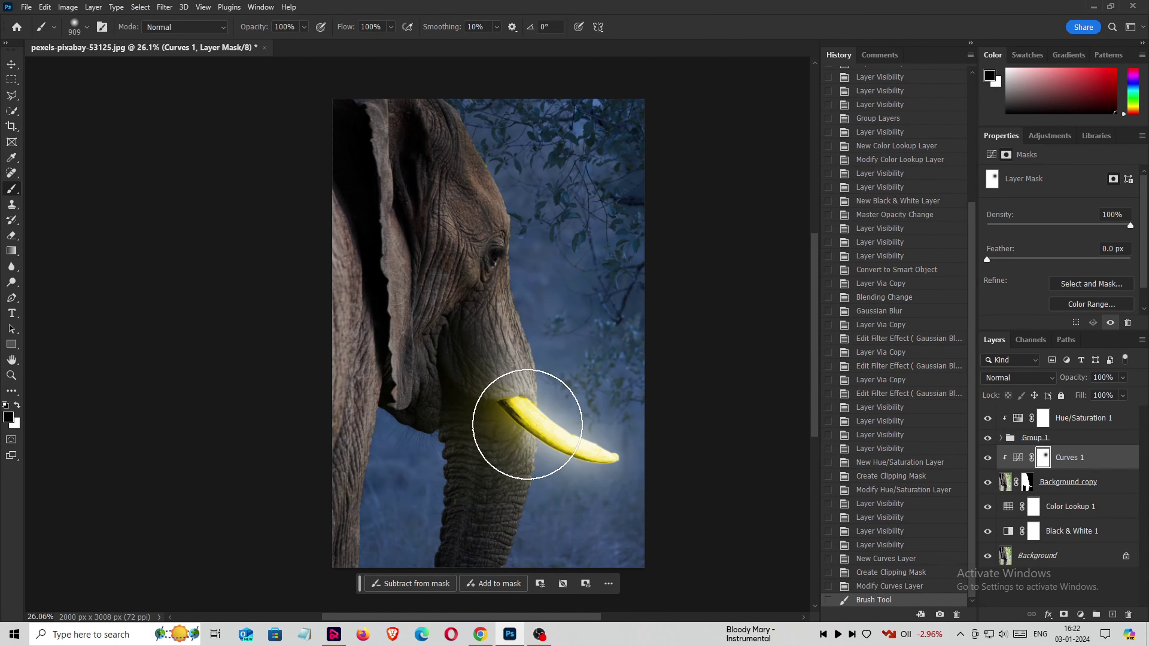
{"action": "left_click", "coordinate": [528, 424]}
{"action": "key", "text": "ctrl+z"}
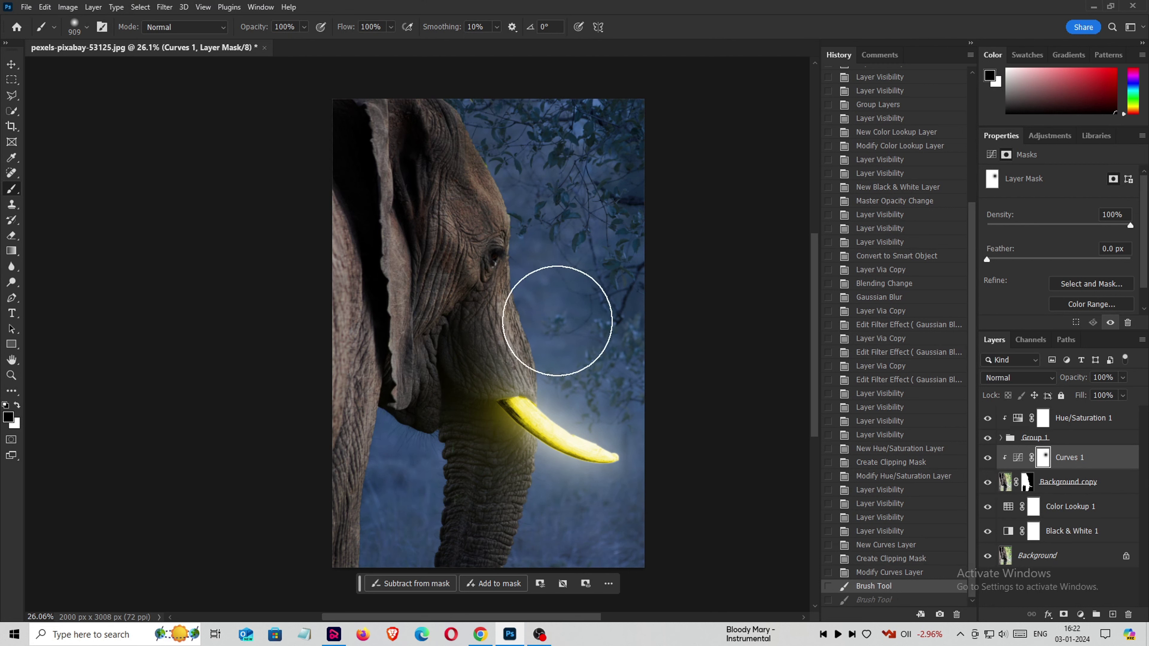
{"action": "mouse_move", "coordinate": [557, 321]}
{"action": "left_mouse_down"}
{"action": "mouse_move", "coordinate": [584, 225]}
{"action": "mouse_move", "coordinate": [574, 216]}
{"action": "mouse_move", "coordinate": [593, 334]}
{"action": "left_mouse_up"}
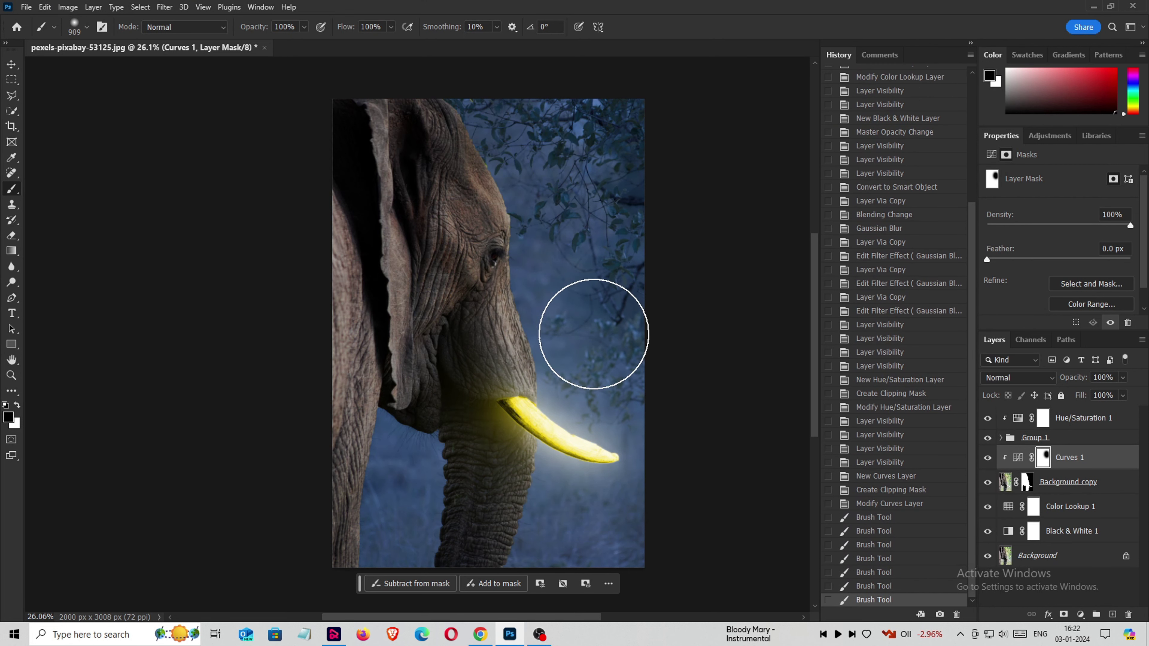
{"action": "left_click", "coordinate": [594, 334]}
{"action": "left_click_drag", "start_coordinate": [587, 498], "coordinate": [582, 520]}
{"action": "left_click", "coordinate": [576, 541]}
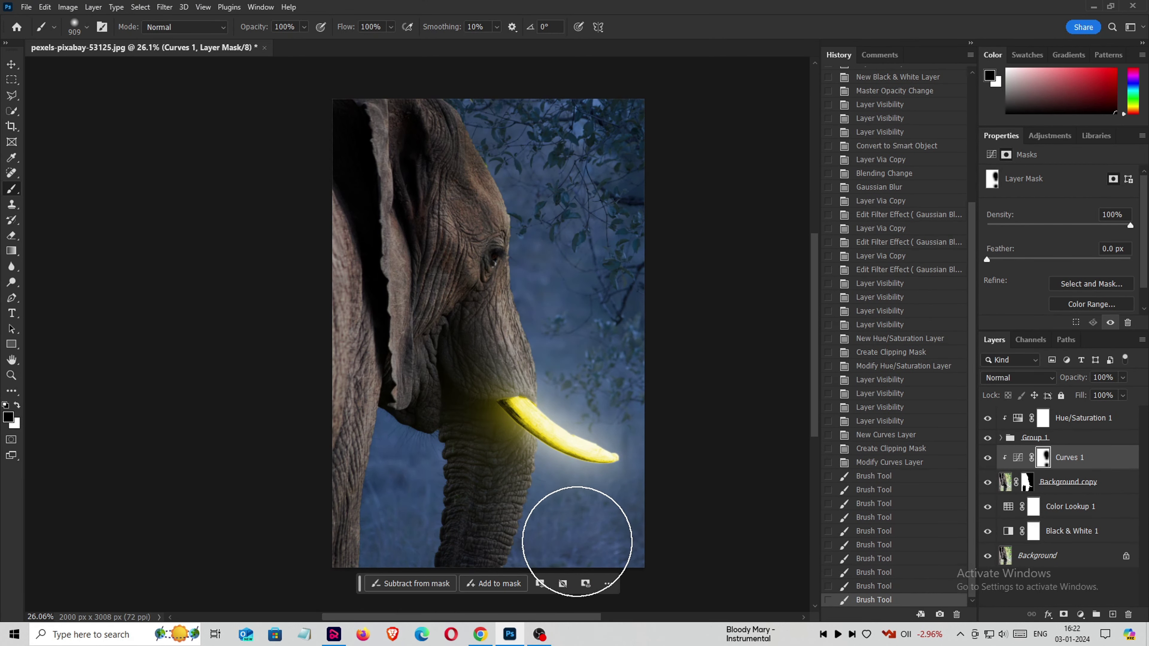
{"action": "key", "text": "ctrl+z"}
{"action": "key", "text": "ctrl+z"}
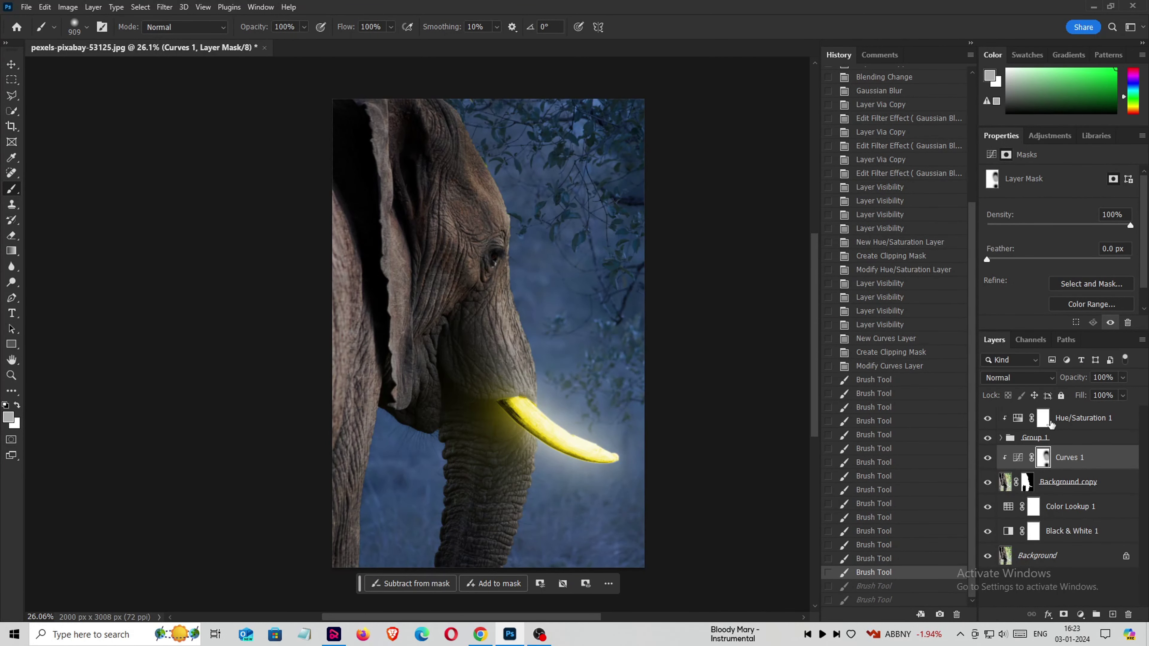
{"action": "left_click", "coordinate": [1071, 420]}
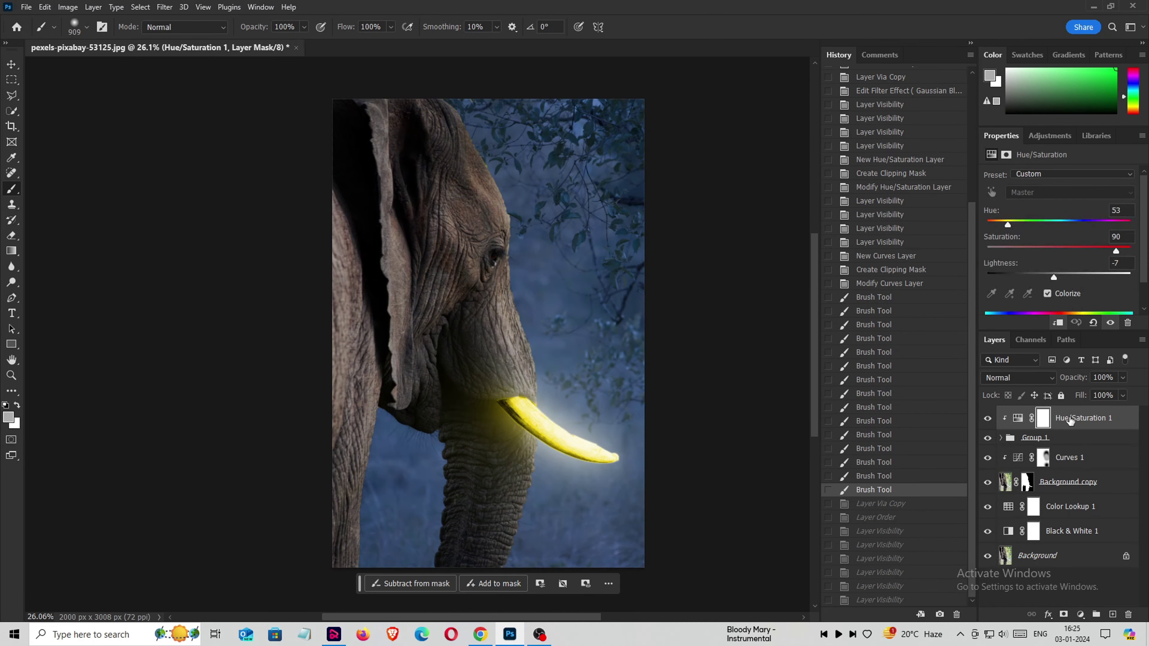
- Duplicate Hue/Saturation 1, move the copy between Group 1 and Curves 1, and invert its mask
{"action": "key", "text": "ctrl+j"}
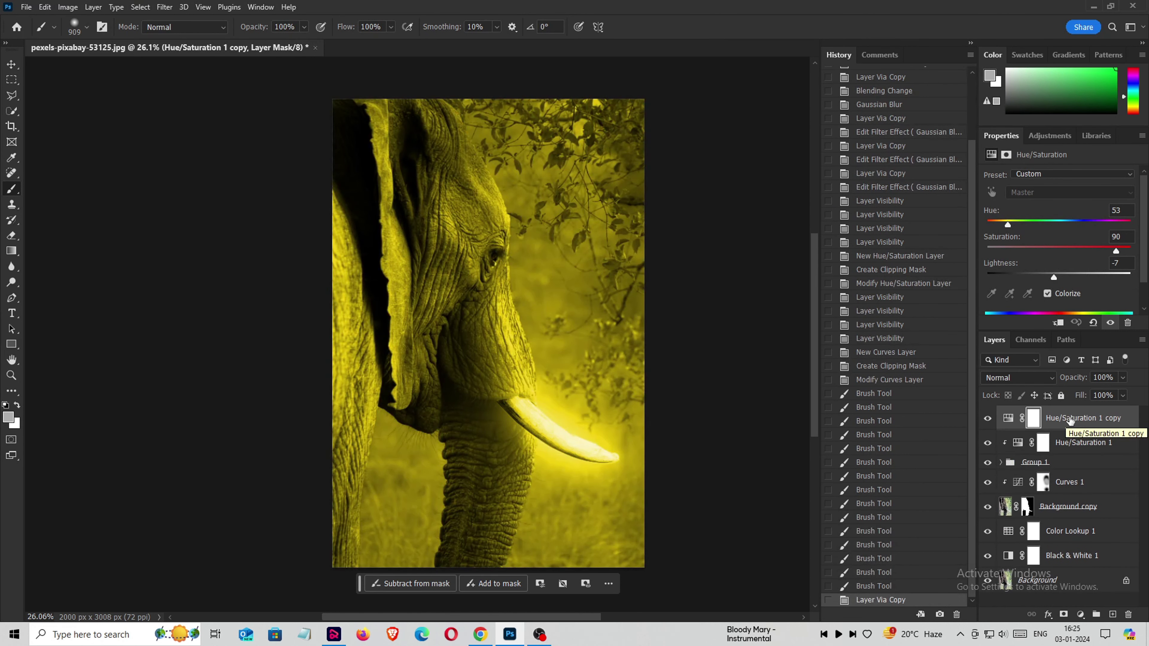
{"action": "mouse_move", "coordinate": [1070, 421]}
{"action": "left_mouse_down"}
{"action": "mouse_move", "coordinate": [1069, 508]}
{"action": "mouse_move", "coordinate": [1060, 450]}
{"action": "left_mouse_up"}
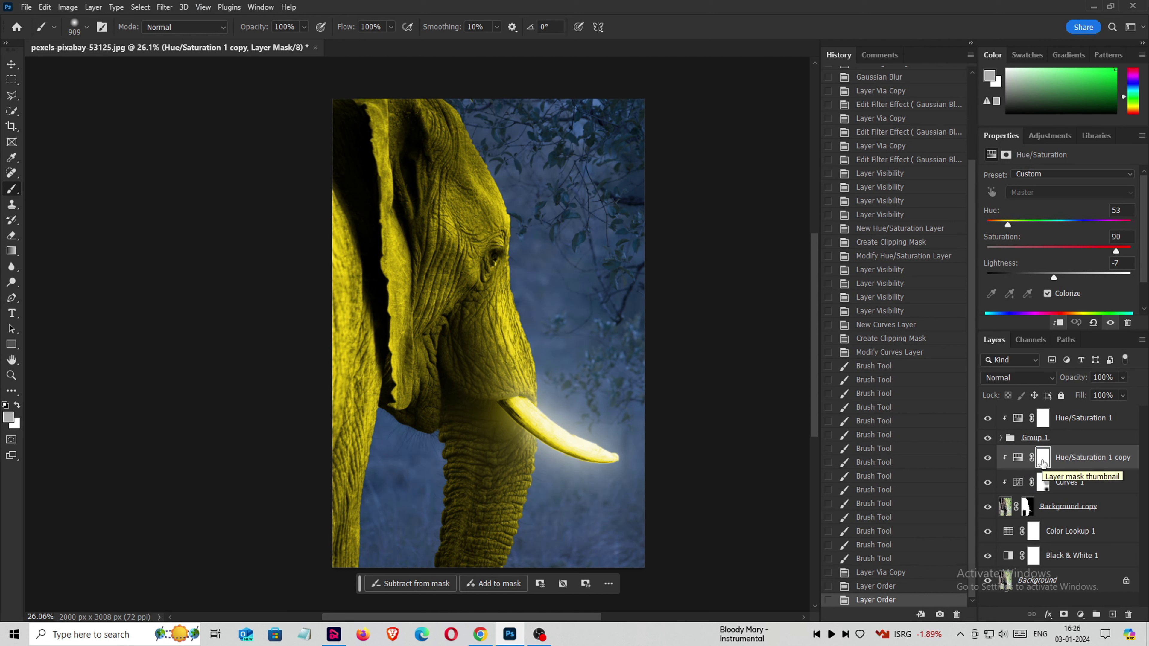
{"action": "left_click", "coordinate": [1043, 462]}
{"action": "key", "text": "ctrl+i"}
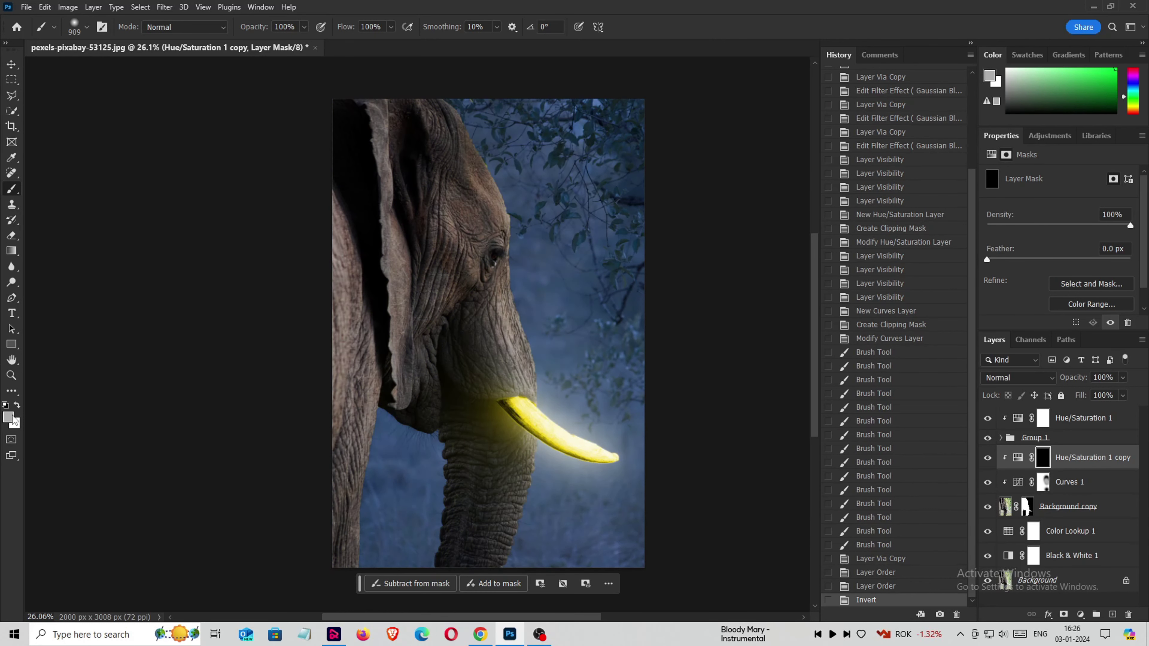
- With a white soft brush, paint the yellow tint into the copy's mask around the tusk
{"action": "left_click", "coordinate": [17, 407]}
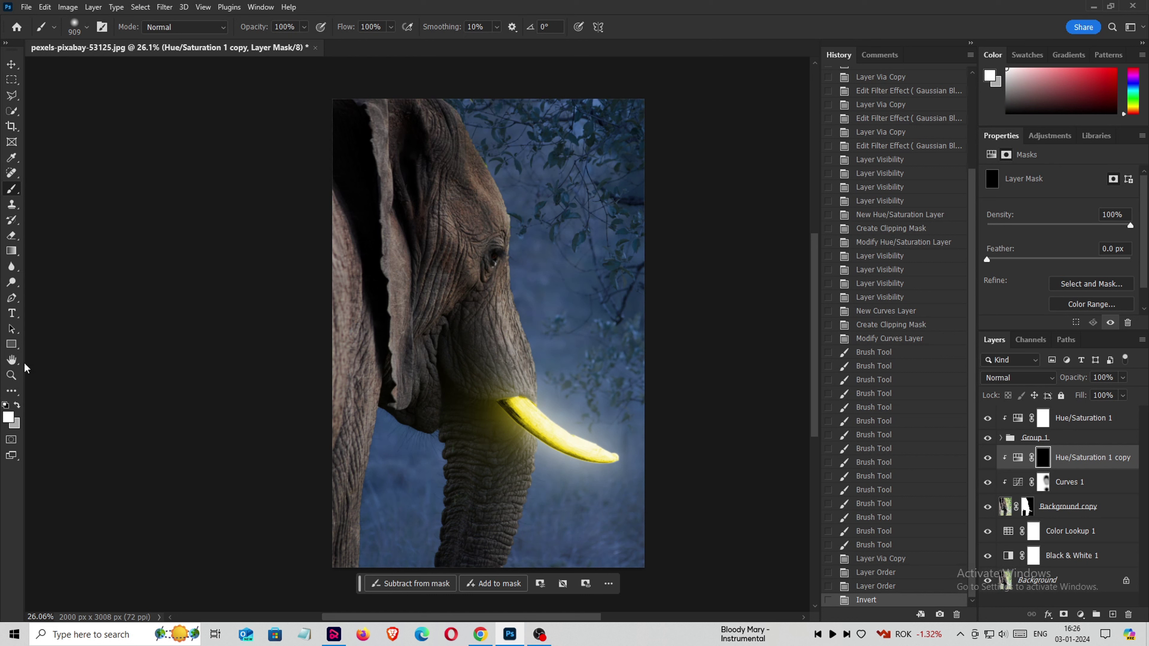
{"action": "right_click", "coordinate": [12, 189]}
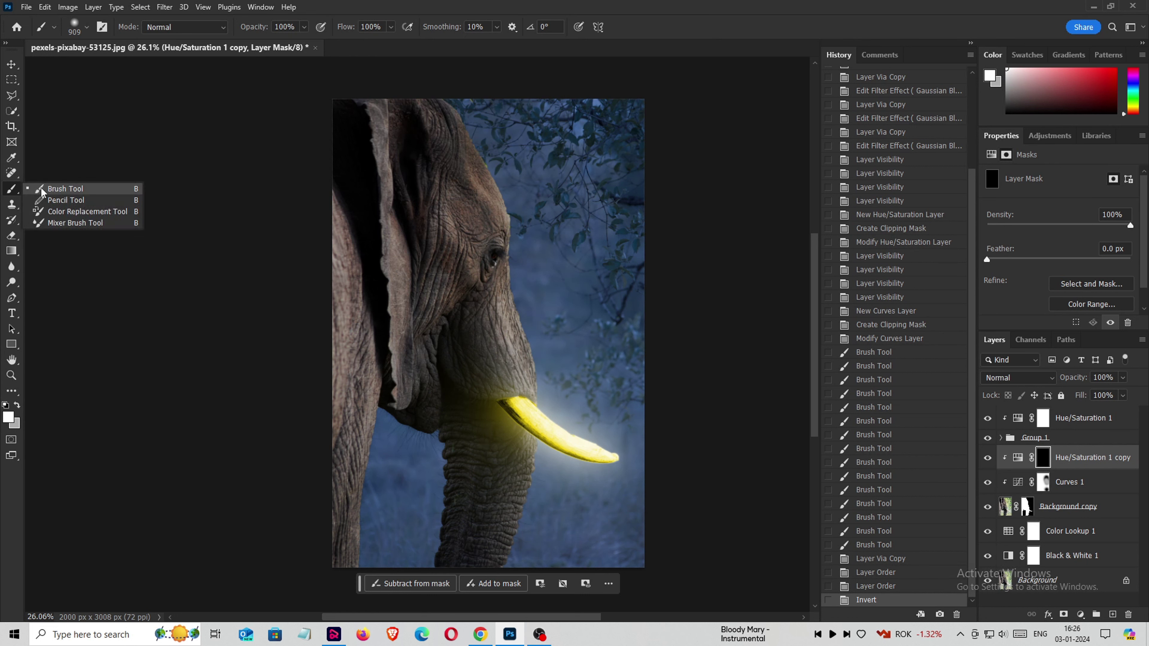
{"action": "left_click", "coordinate": [41, 188]}
{"action": "right_click", "coordinate": [437, 247]}
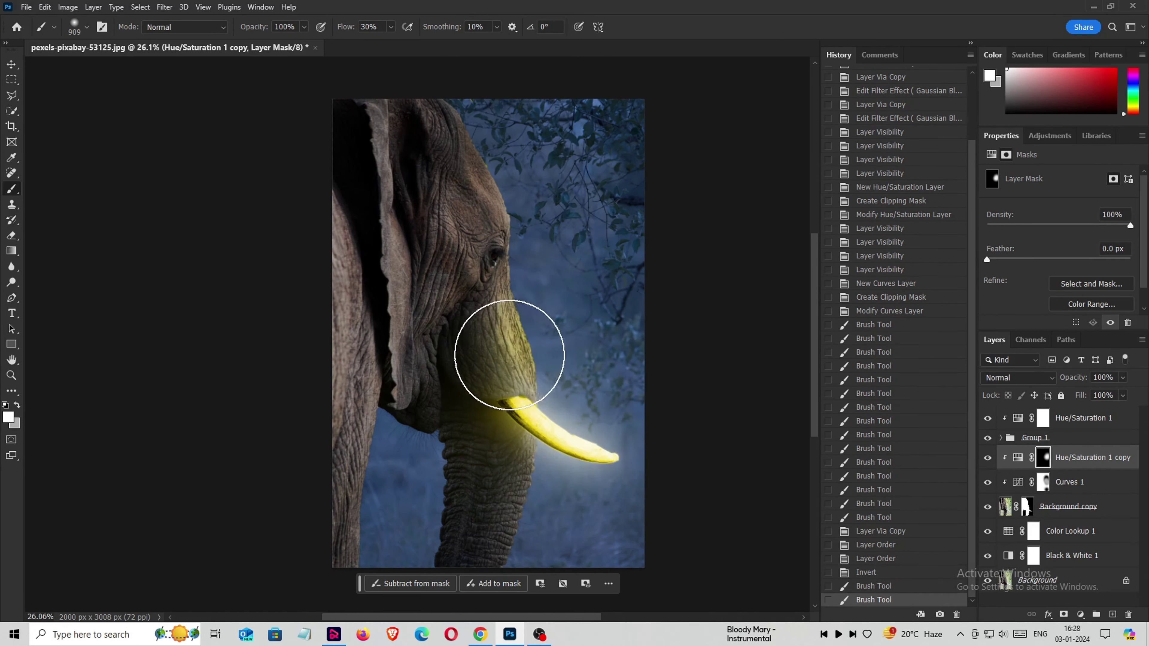
{"action": "left_click_drag", "start_coordinate": [509, 355], "coordinate": [564, 333]}
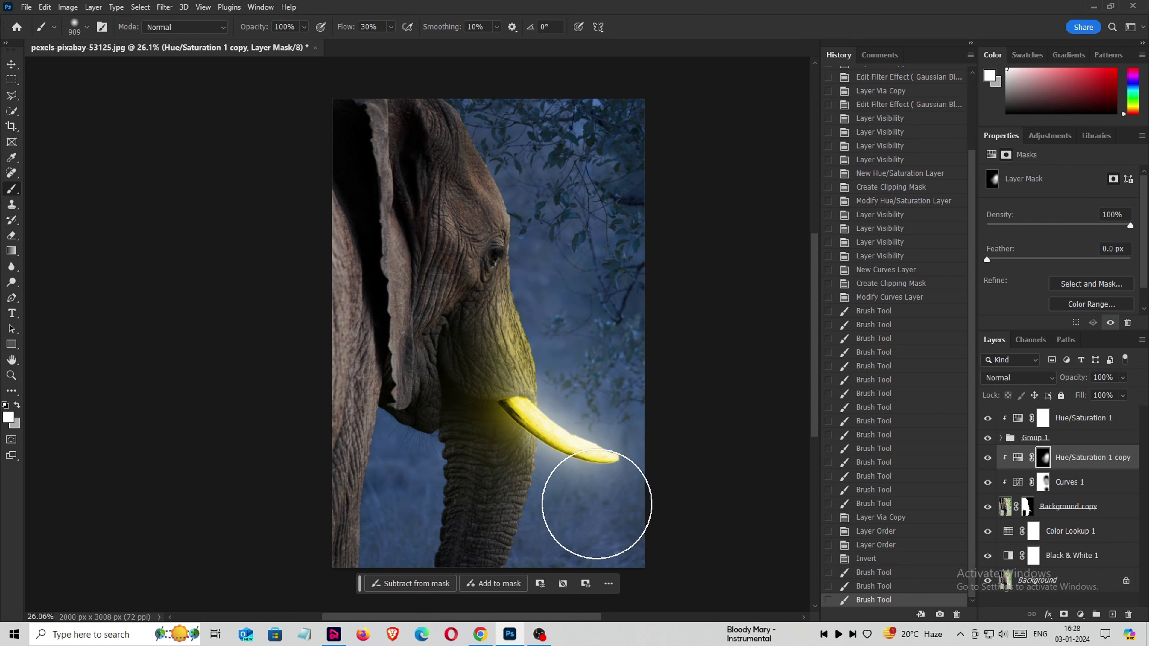
{"action": "mouse_move", "coordinate": [597, 504]}
{"action": "left_mouse_down"}
{"action": "mouse_move", "coordinate": [538, 479]}
{"action": "mouse_move", "coordinate": [520, 520]}
{"action": "left_mouse_up"}
{"action": "mouse_move", "coordinate": [520, 520]}
{"action": "left_mouse_down"}
{"action": "mouse_move", "coordinate": [505, 544]}
{"action": "mouse_move", "coordinate": [551, 508]}
{"action": "mouse_move", "coordinate": [531, 410]}
{"action": "mouse_move", "coordinate": [595, 398]}
{"action": "left_mouse_up"}
{"action": "key", "text": "ctrl+z"}
- Extend the tint over the forehead, top of the head and trunk
{"action": "mouse_move", "coordinate": [531, 257]}
{"action": "left_mouse_down"}
{"action": "mouse_move", "coordinate": [464, 57]}
{"action": "mouse_move", "coordinate": [584, 204]}
{"action": "left_mouse_up"}
{"action": "left_click_drag", "start_coordinate": [505, 141], "coordinate": [495, 166]}
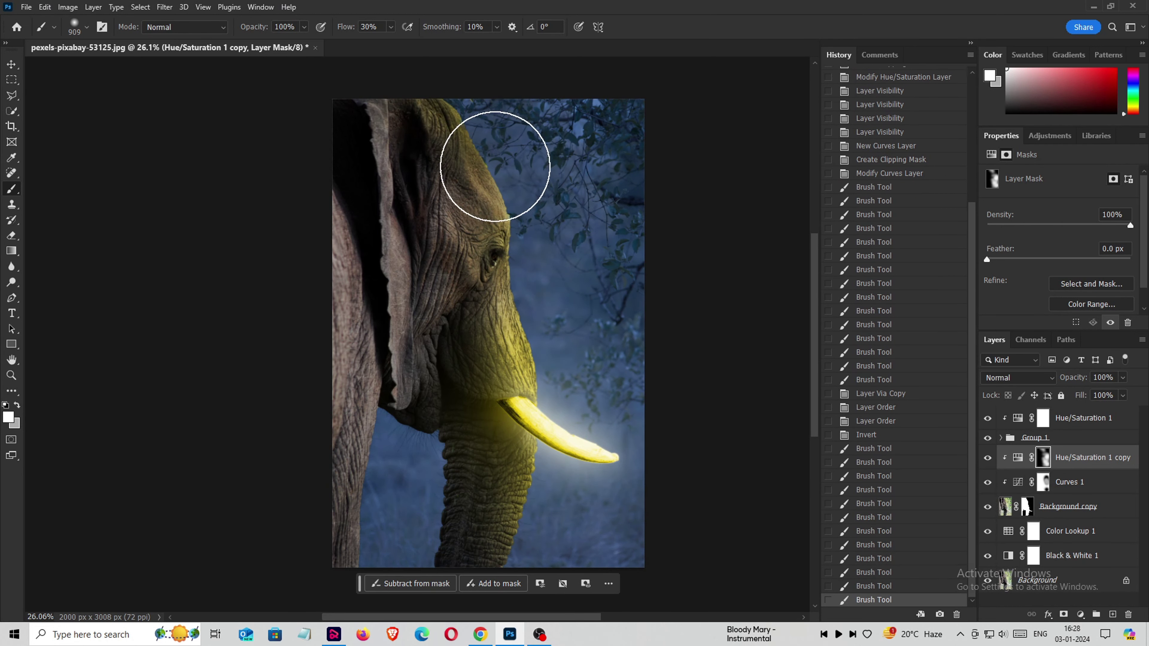
{"action": "mouse_move", "coordinate": [430, 462]}
{"action": "left_mouse_down"}
{"action": "mouse_move", "coordinate": [389, 506]}
{"action": "mouse_move", "coordinate": [403, 538]}
{"action": "mouse_move", "coordinate": [415, 437]}
{"action": "mouse_move", "coordinate": [359, 475]}
{"action": "mouse_move", "coordinate": [343, 471]}
{"action": "left_mouse_up"}
{"action": "key", "text": "ctrl+z"}
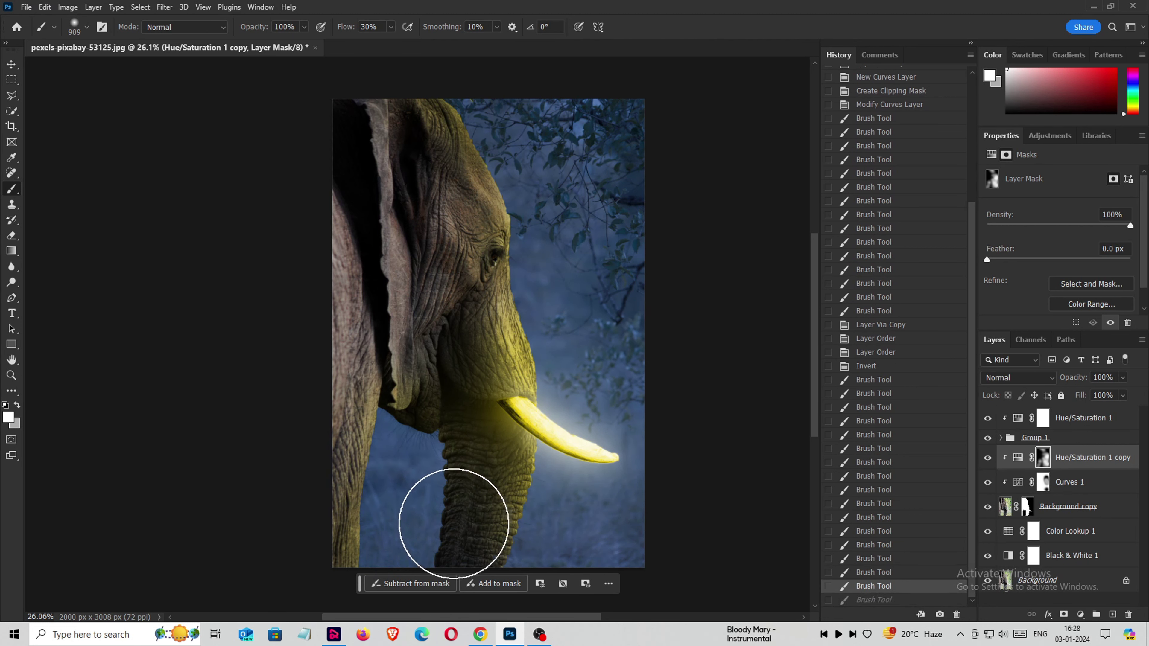
{"action": "key", "text": "ctrl+shift+z"}
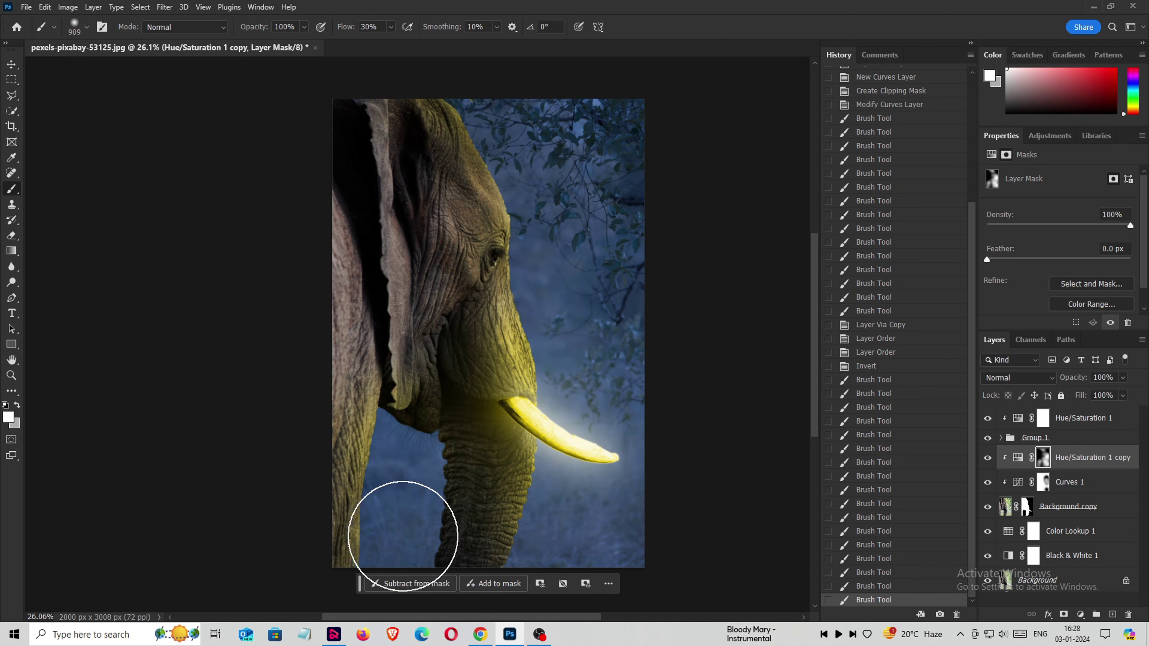
{"action": "left_click_drag", "start_coordinate": [410, 533], "coordinate": [634, 515]}
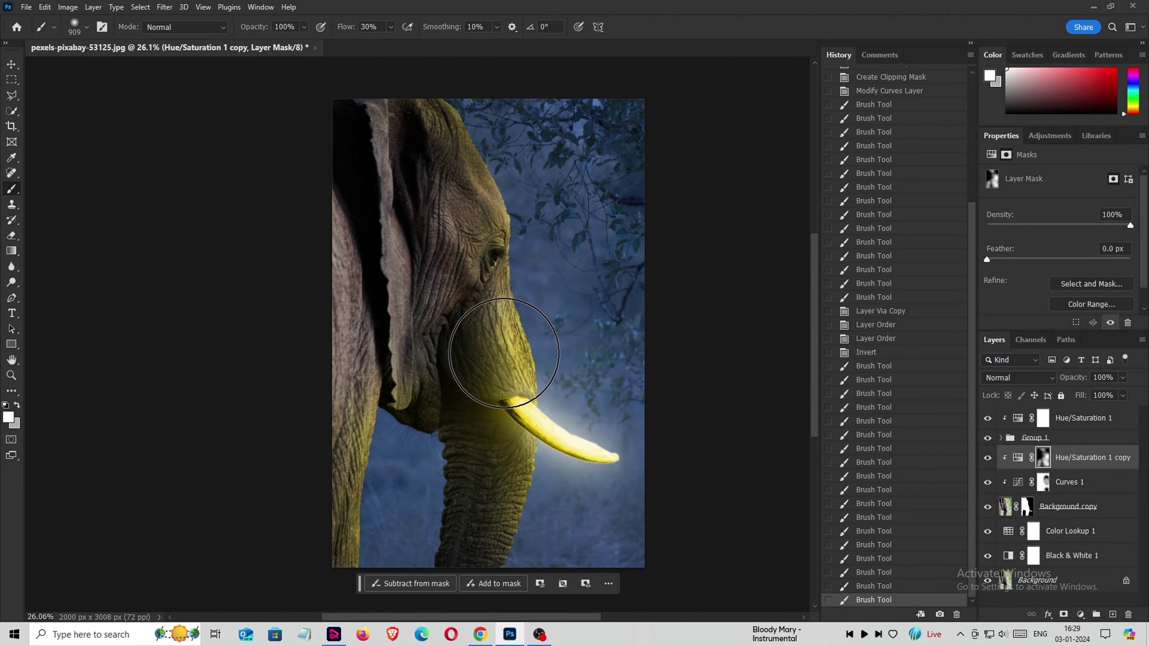
- Enlarge the brush to 1591 px and paint the tint over the left ear
{"action": "right_click", "coordinate": [520, 327]}
{"action": "left_click_drag", "start_coordinate": [650, 356], "coordinate": [650, 355]}
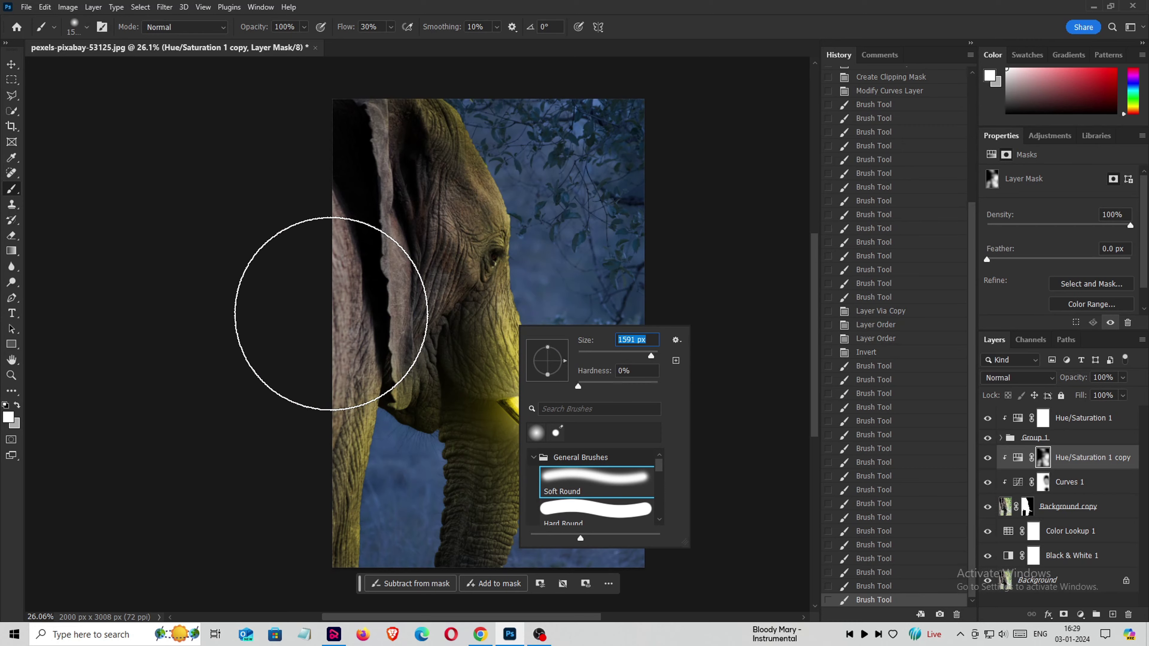
{"action": "left_click", "coordinate": [330, 313]}
{"action": "mouse_move", "coordinate": [315, 308]}
{"action": "left_mouse_down"}
{"action": "mouse_move", "coordinate": [344, 172]}
{"action": "mouse_move", "coordinate": [311, 107]}
{"action": "mouse_move", "coordinate": [267, 413]}
{"action": "left_mouse_up"}
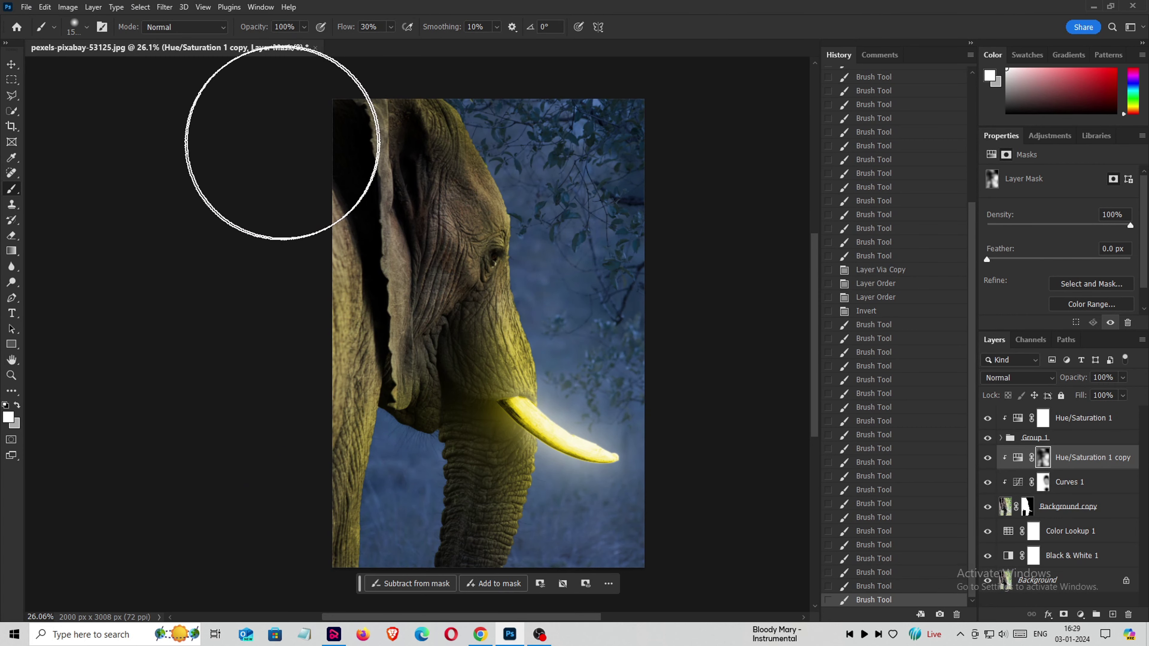
{"action": "left_click_drag", "start_coordinate": [282, 143], "coordinate": [428, 321]}
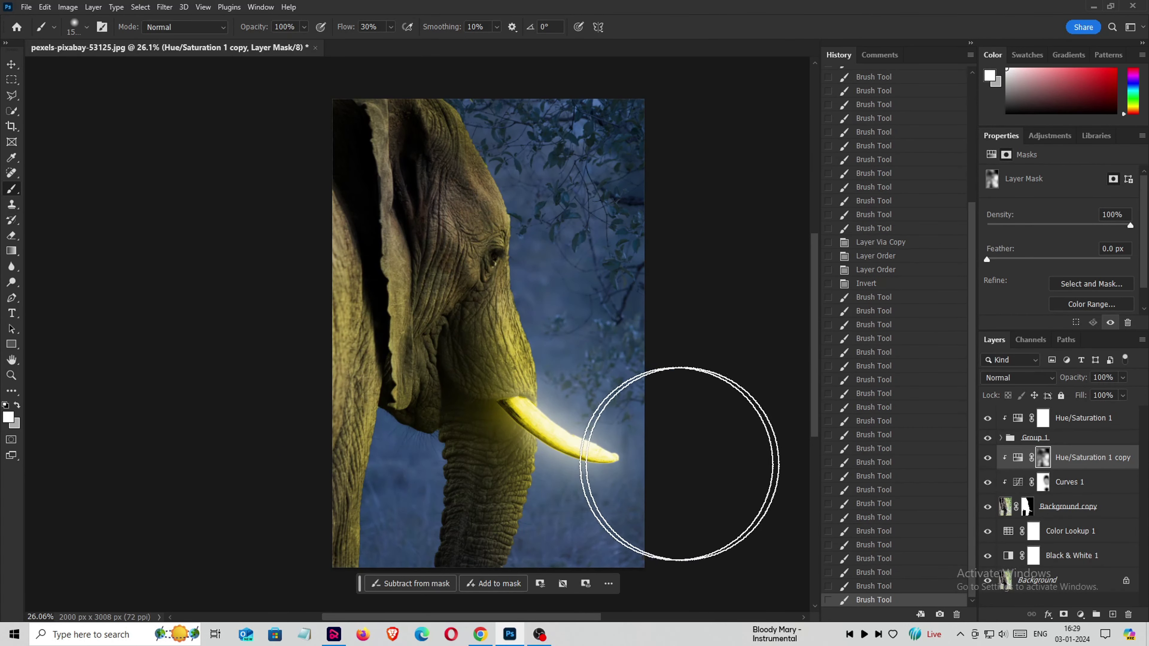
{"action": "left_click", "coordinate": [871, 587]}
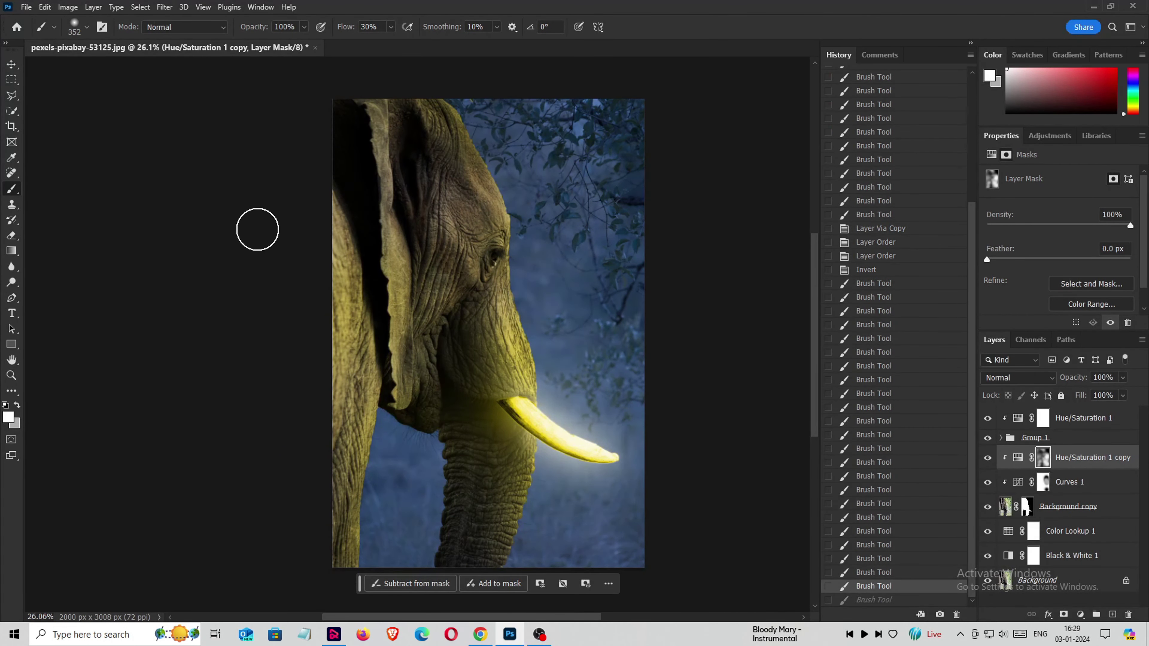
- Lower the tint copy's opacity to 80% and toggle its visibility to compare
{"action": "key", "text": "v"}
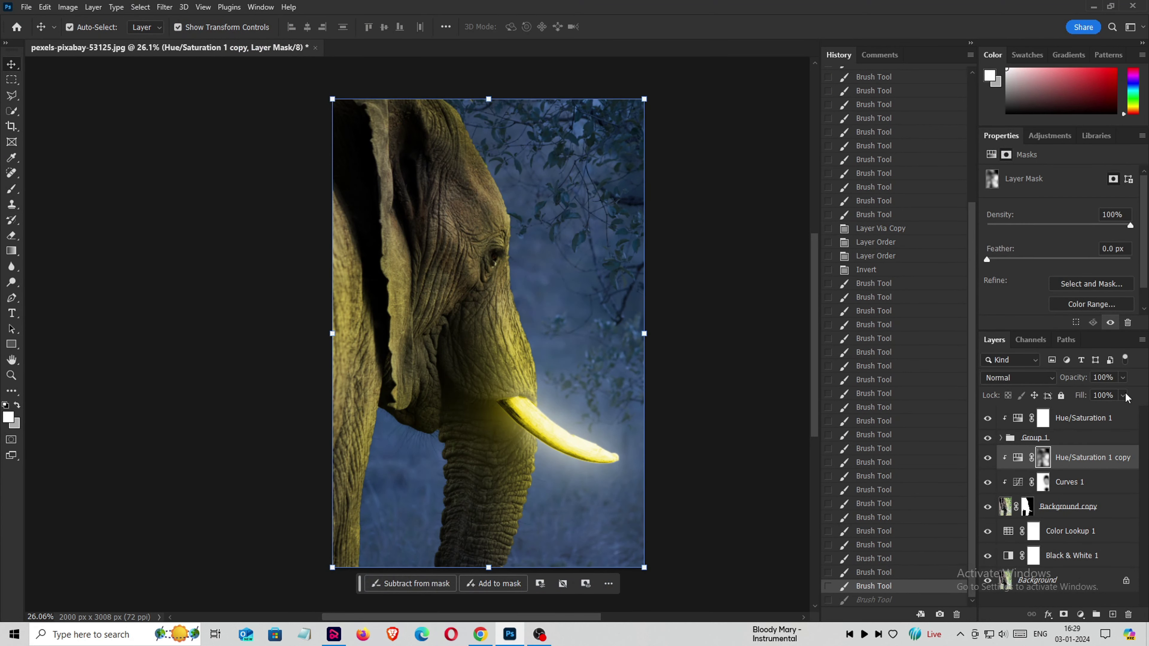
{"action": "left_click", "coordinate": [1122, 378]}
{"action": "left_click", "coordinate": [1100, 392]}
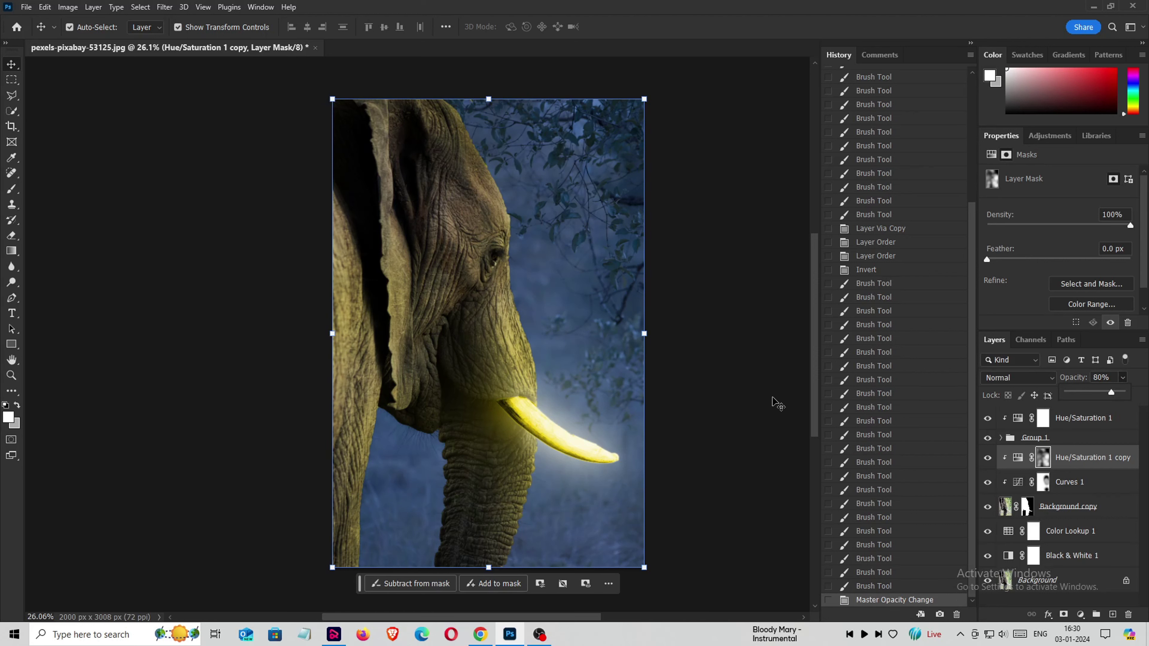
{"action": "left_click", "coordinate": [751, 404]}
{"action": "left_click", "coordinate": [1044, 460]}
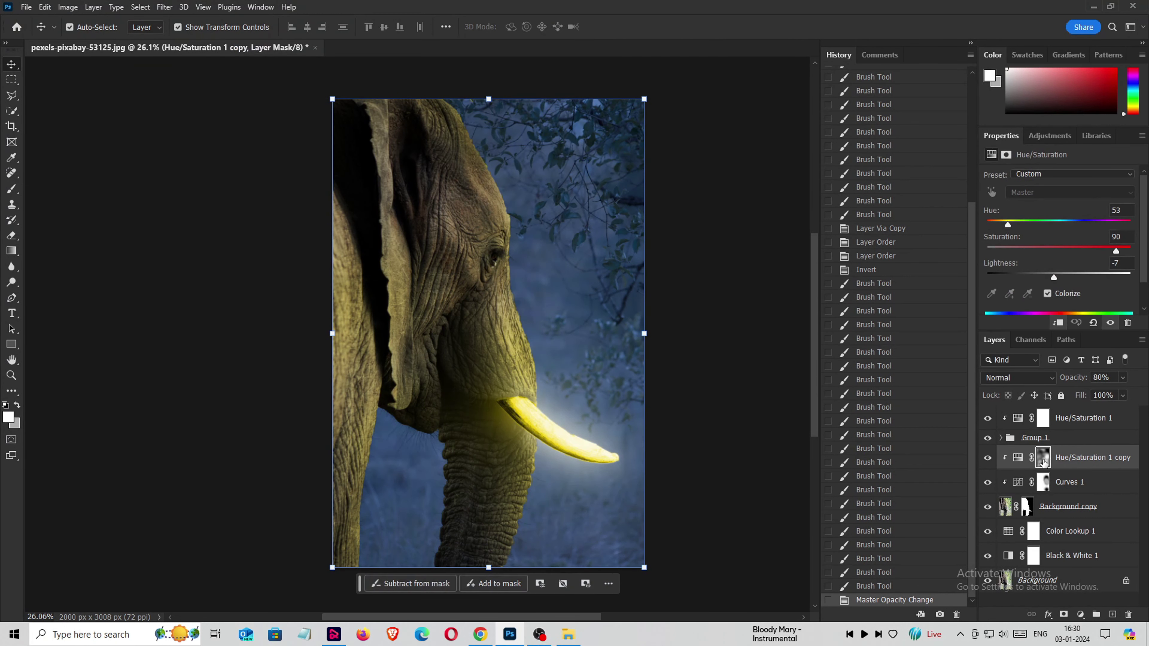
{"action": "left_click", "coordinate": [1044, 460]}
{"action": "left_click", "coordinate": [988, 458]}
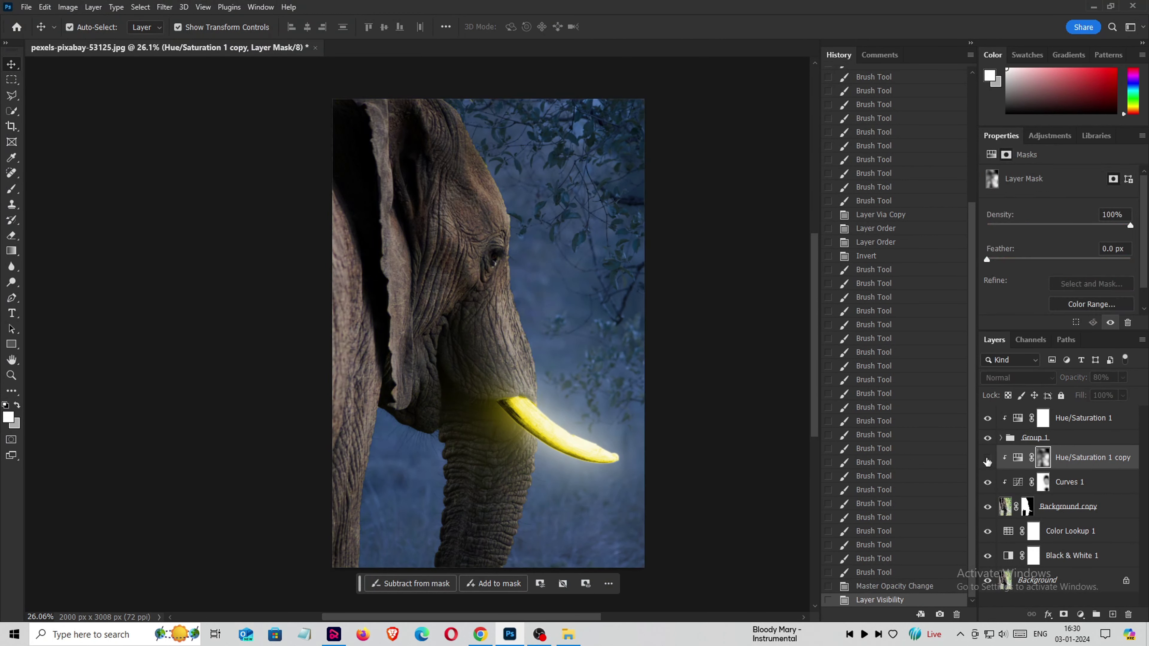
{"action": "left_click", "coordinate": [987, 458]}
{"action": "left_click", "coordinate": [1063, 421]}
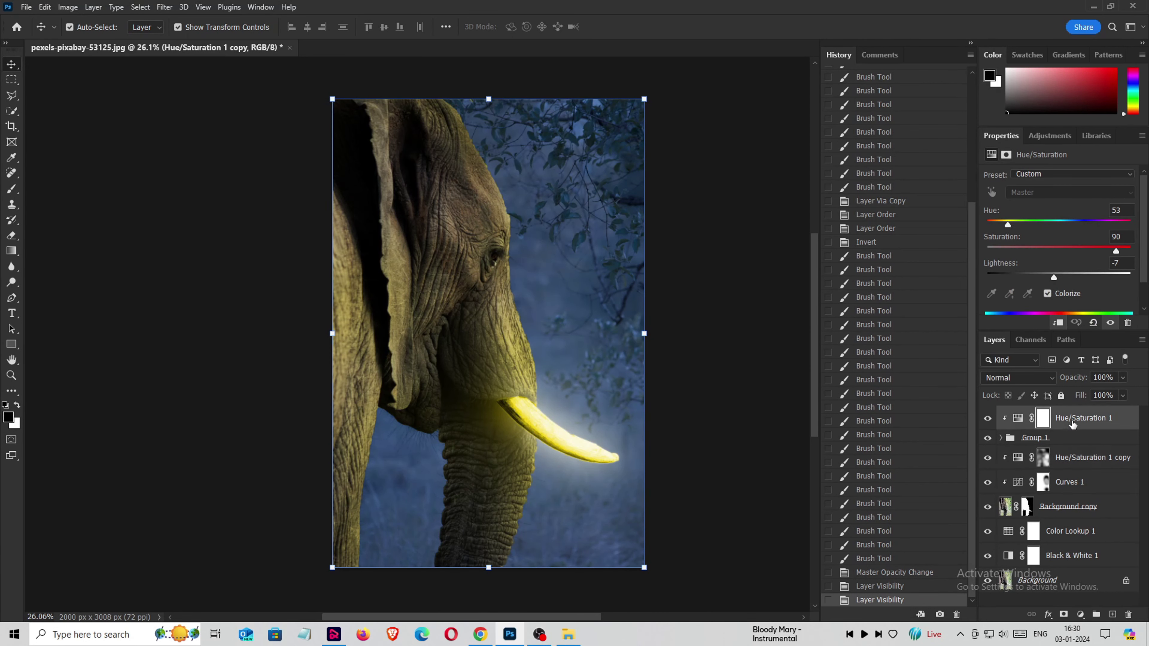
- Place the starry-sky image pexels-felix-mittermeier-957061 and stretch it wider
{"action": "left_click_drag", "start_coordinate": [555, 634], "coordinate": [588, 362]}
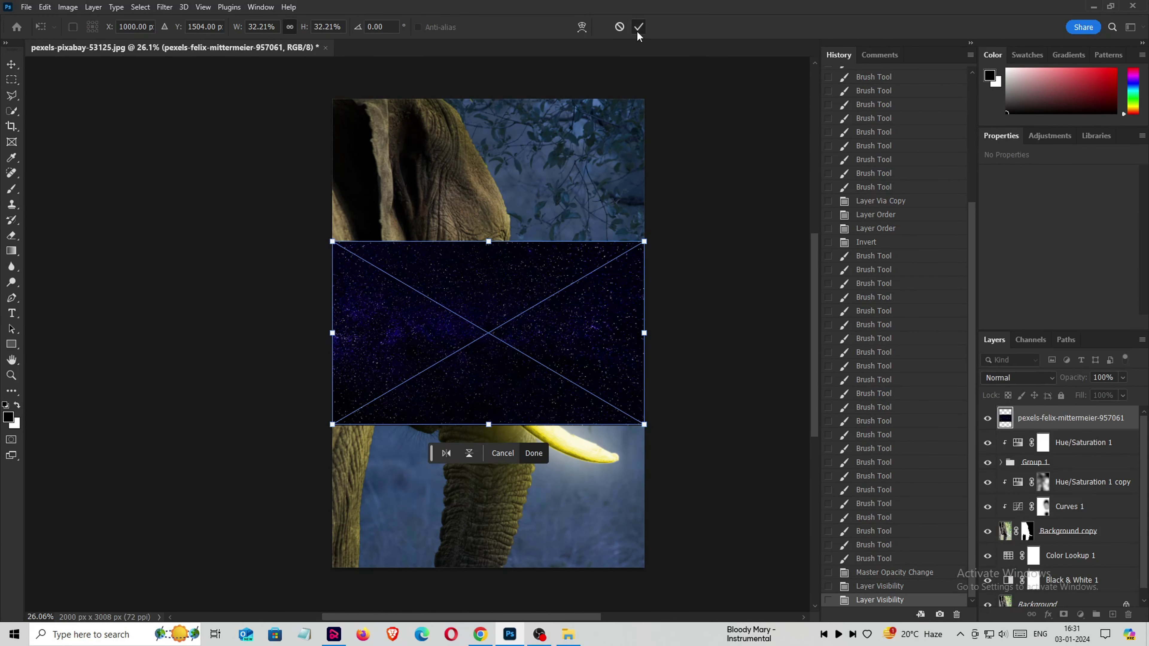
{"action": "key", "text": "Return"}
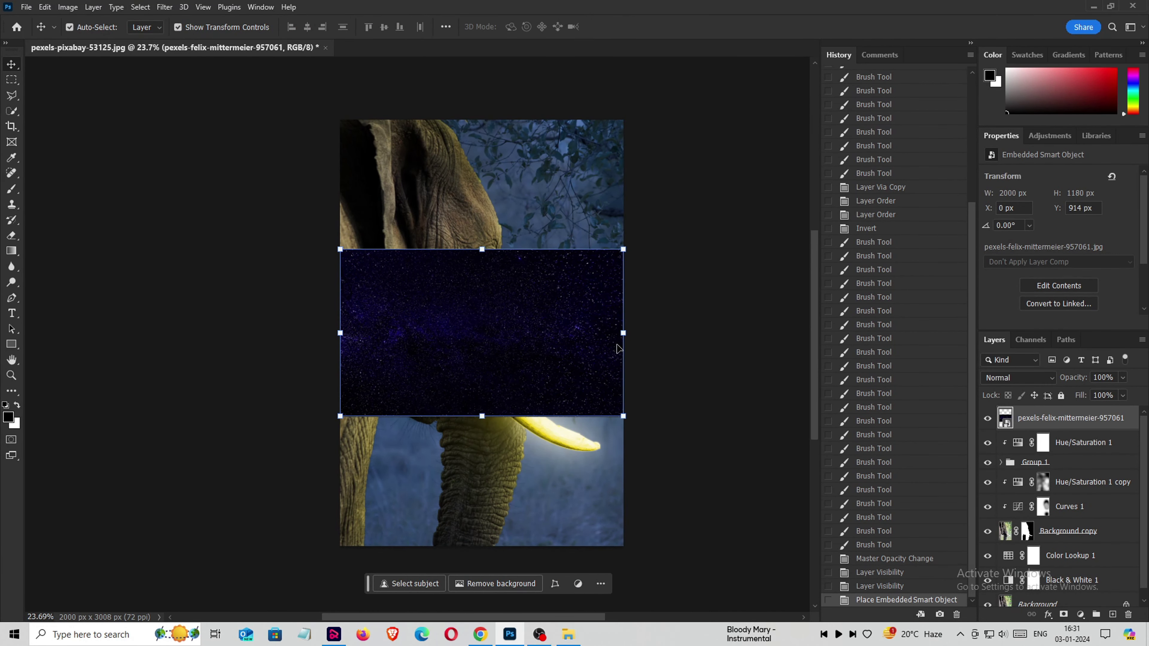
{"action": "key", "text": "ctrl+t"}
{"action": "left_click_drag", "start_coordinate": [624, 333], "coordinate": [705, 333]}
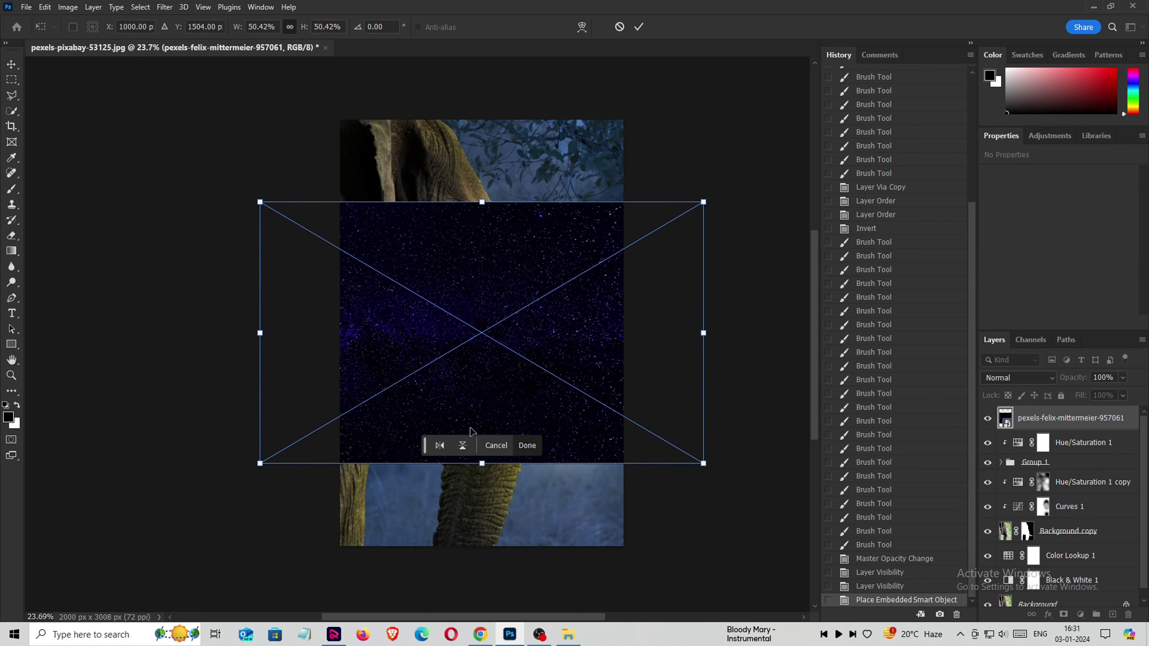
- Flip the stars vertically, rotate 90° clockwise, scale to cover the canvas, and blend in Screen
{"action": "left_click", "coordinate": [466, 445]}
{"action": "right_click", "coordinate": [479, 194]}
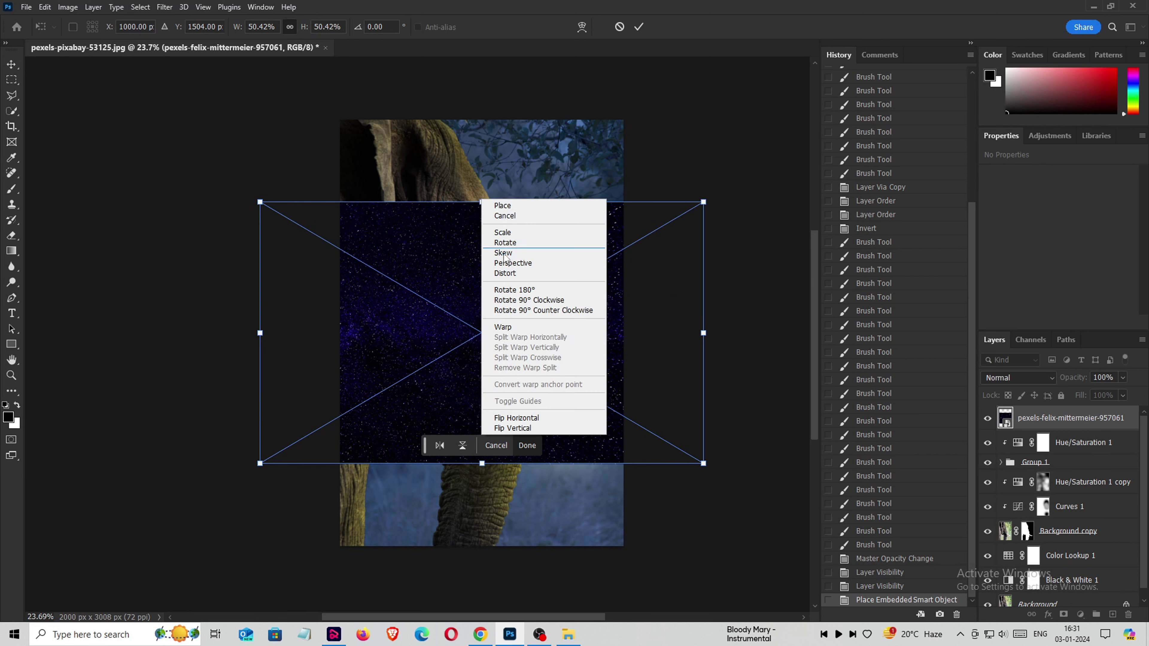
{"action": "left_click", "coordinate": [520, 302]}
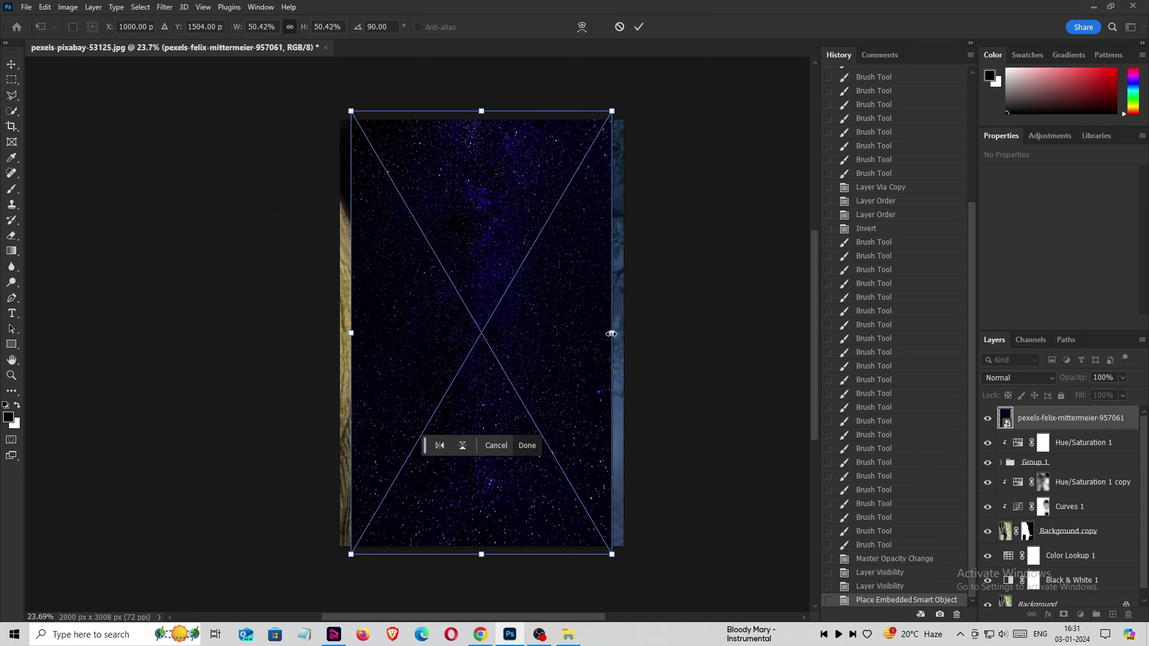
{"action": "left_click_drag", "start_coordinate": [611, 333], "coordinate": [631, 333]}
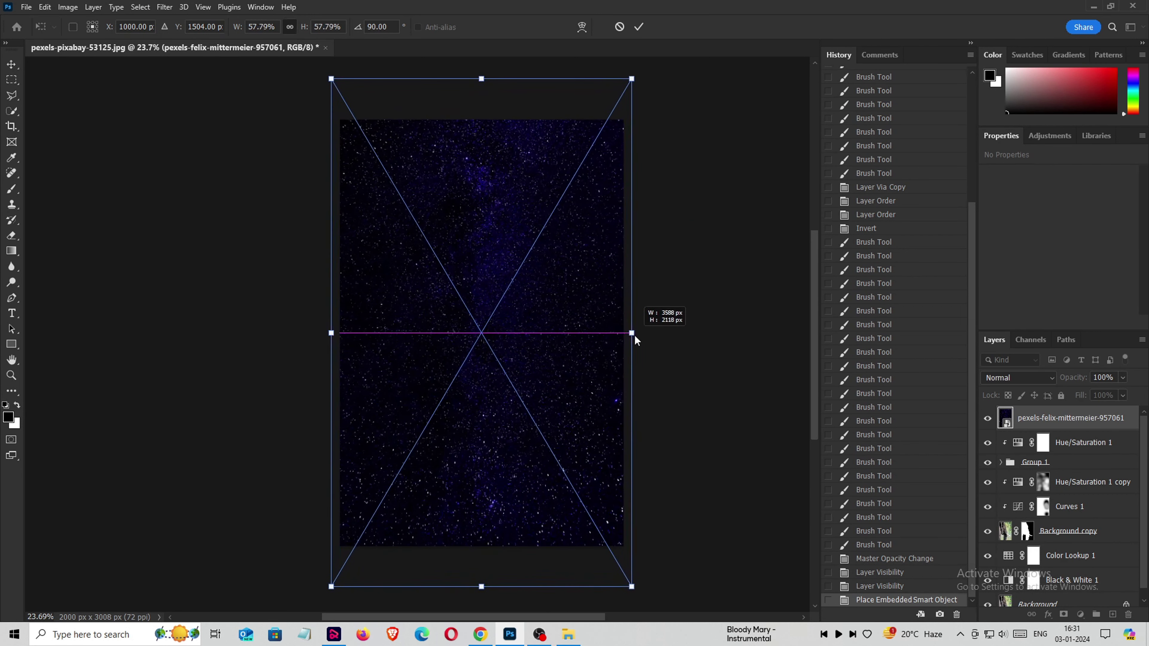
{"action": "left_click", "coordinate": [638, 28]}
{"action": "left_click", "coordinate": [1018, 377]}
{"action": "left_click", "coordinate": [1024, 397]}
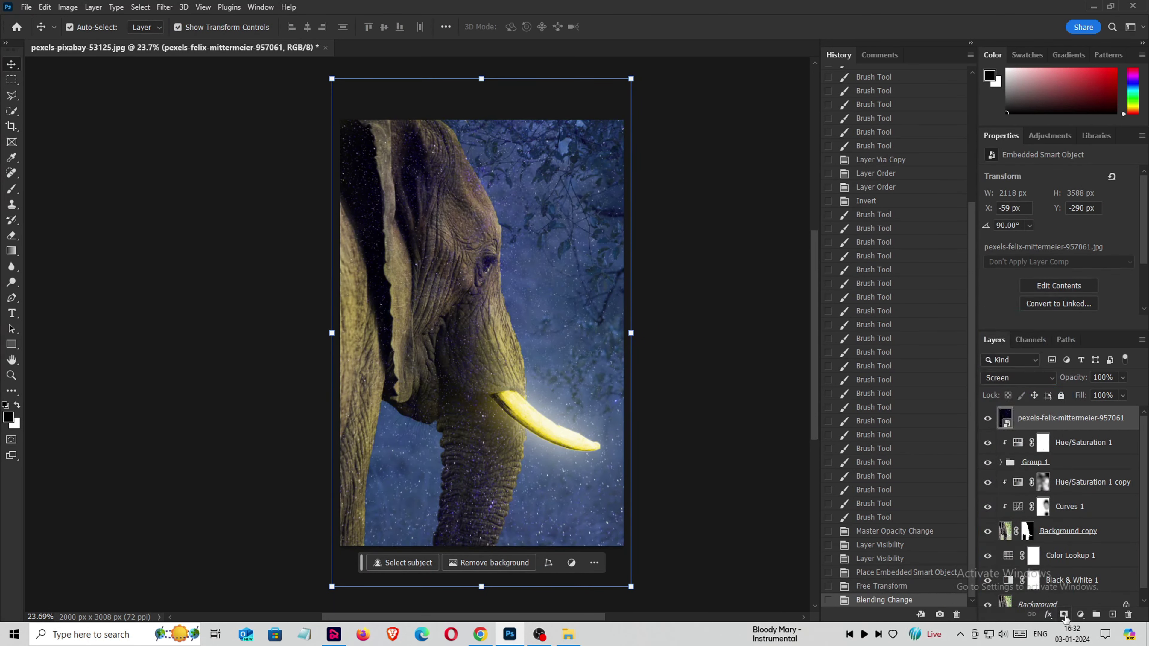
- Add an inverted mask to the star layer hiding all stars, and set white as paint colour
{"action": "left_click", "coordinate": [1064, 615]}
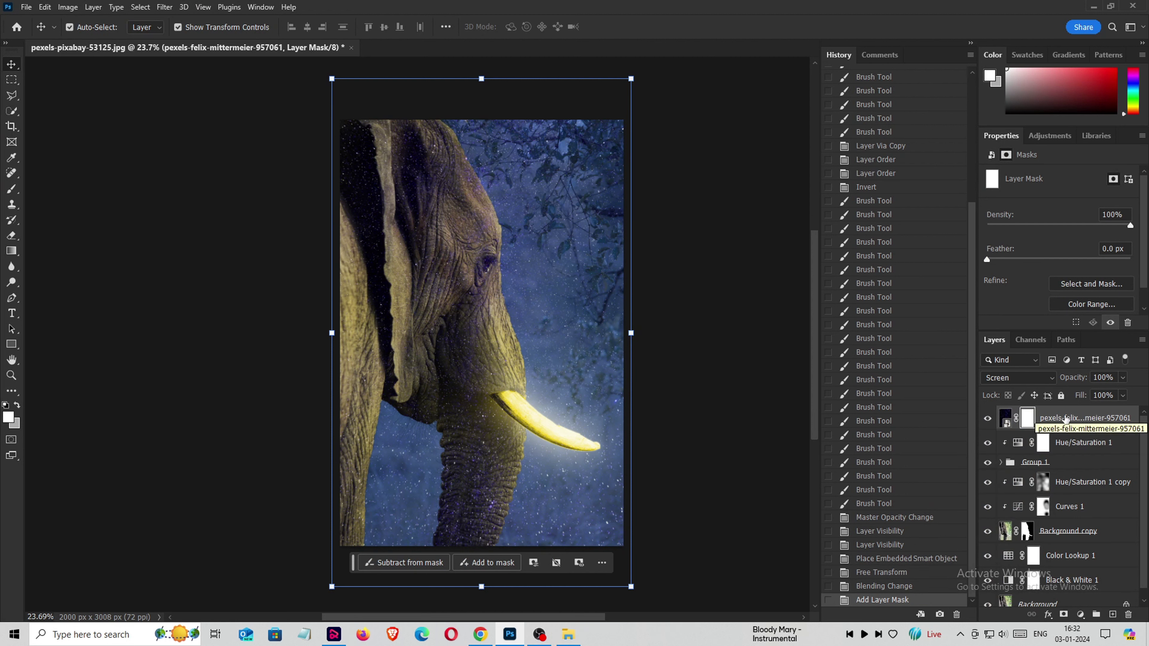
{"action": "key", "text": "ctrl+i"}
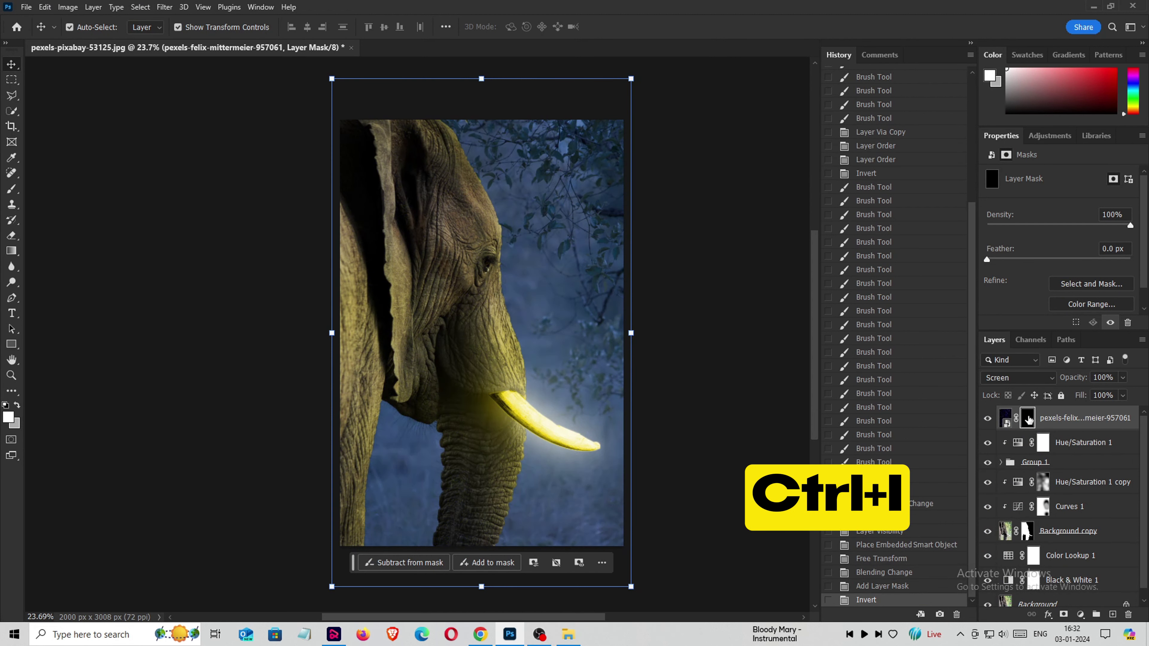
{"action": "left_click", "coordinate": [9, 417]}
{"action": "left_click", "coordinate": [680, 144]}
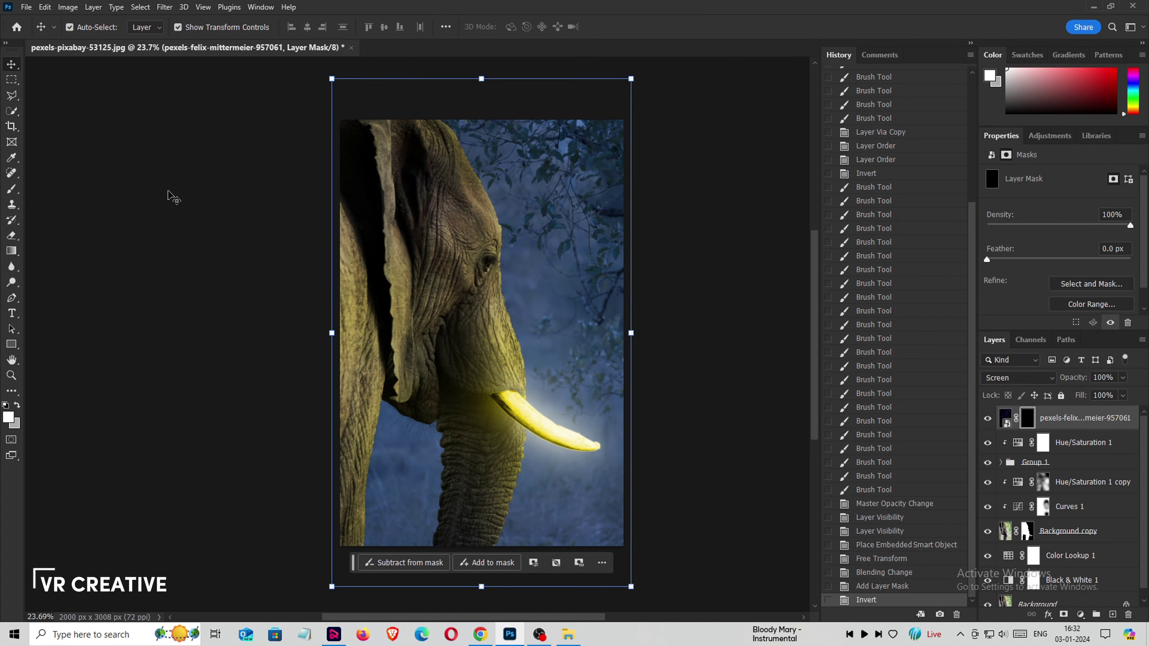
{"action": "left_click", "coordinate": [12, 189]}
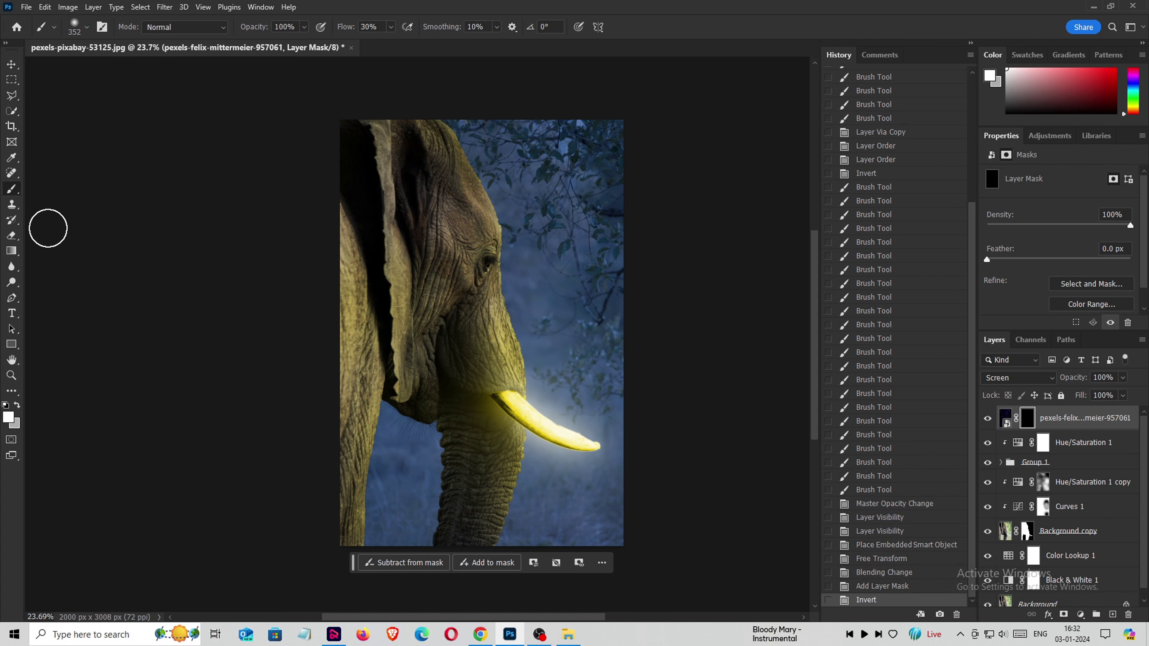
{"action": "left_click", "coordinate": [9, 418]}
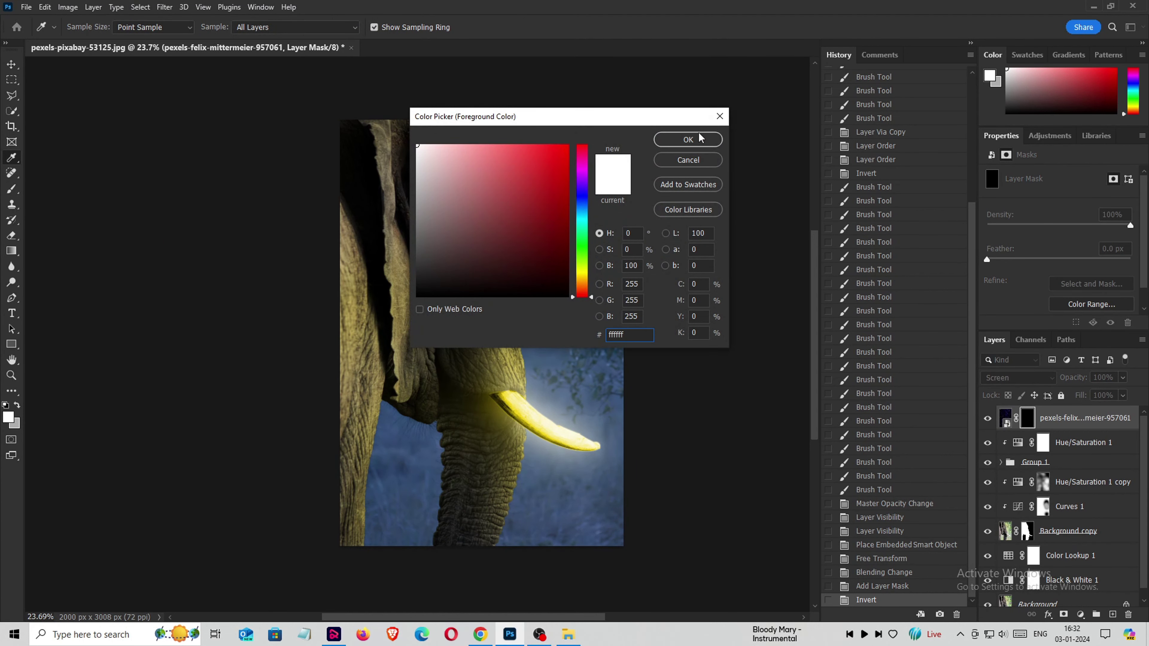
{"action": "left_click", "coordinate": [689, 139]}
- Paint stars back in around the tusk tip and root with a 442 px soft brush
{"action": "scroll", "coordinate": [588, 421], "scroll_direction": "up", "scroll_amount": 5}
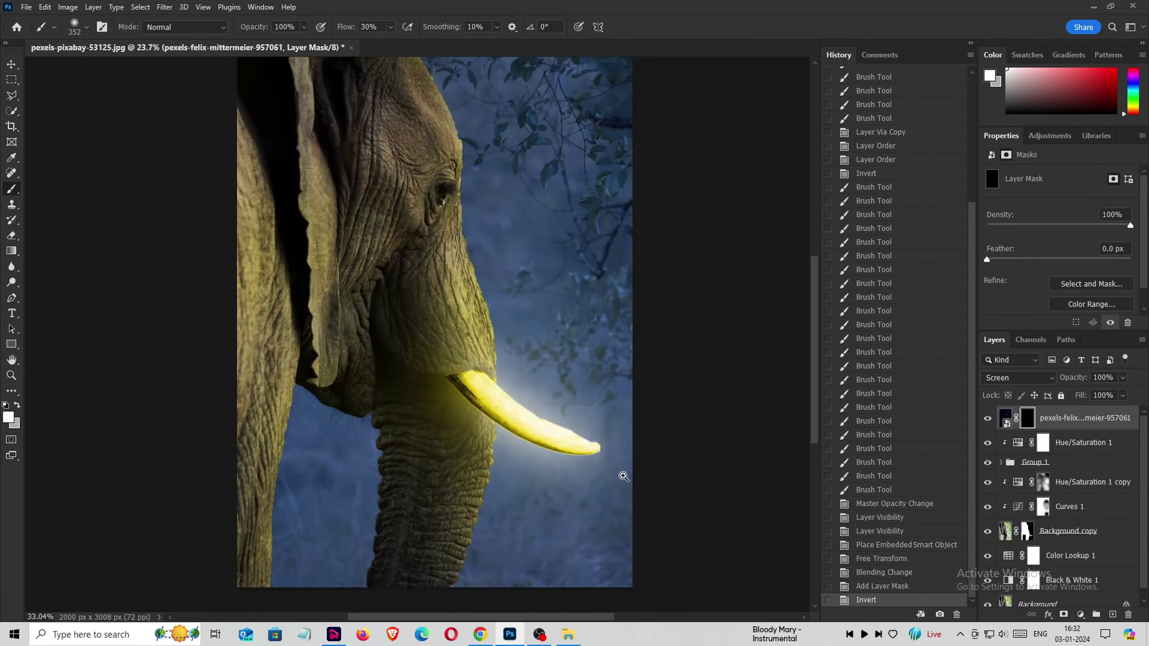
{"action": "scroll", "coordinate": [820, 412], "scroll_direction": "down", "scroll_amount": 1}
{"action": "mouse_move", "coordinate": [589, 329]}
{"action": "left_mouse_down"}
{"action": "mouse_move", "coordinate": [604, 362]}
{"action": "mouse_move", "coordinate": [463, 291]}
{"action": "left_mouse_up"}
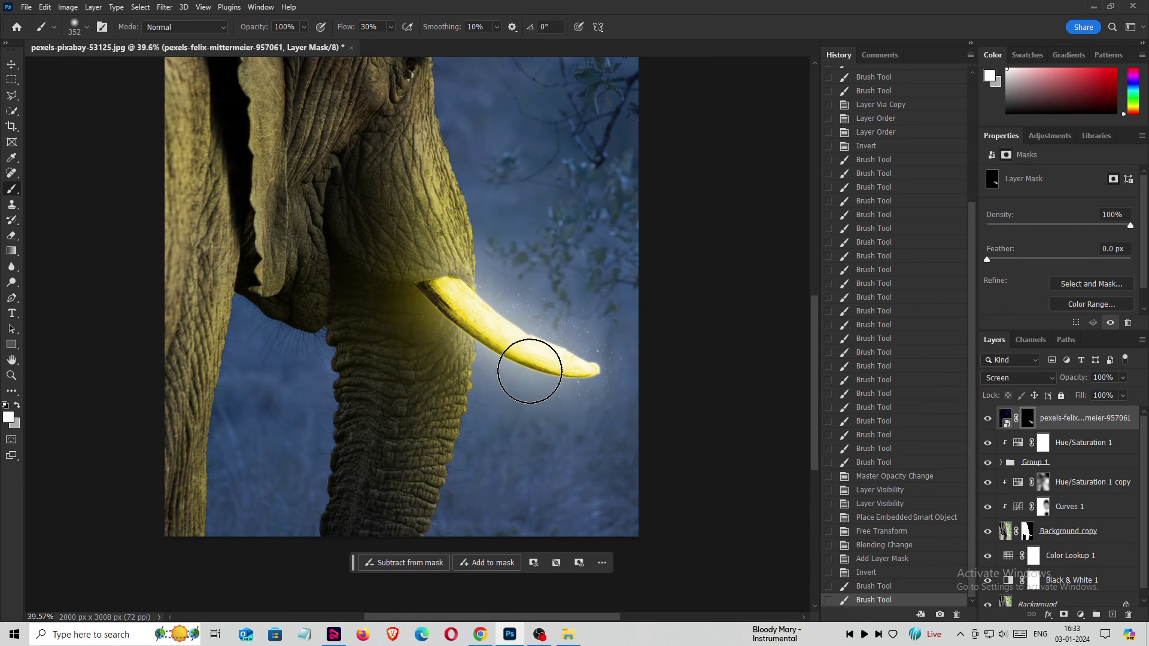
{"action": "left_click_drag", "start_coordinate": [526, 371], "coordinate": [585, 366]}
{"action": "right_click", "coordinate": [554, 353]}
{"action": "left_click_drag", "start_coordinate": [673, 384], "coordinate": [684, 383]}
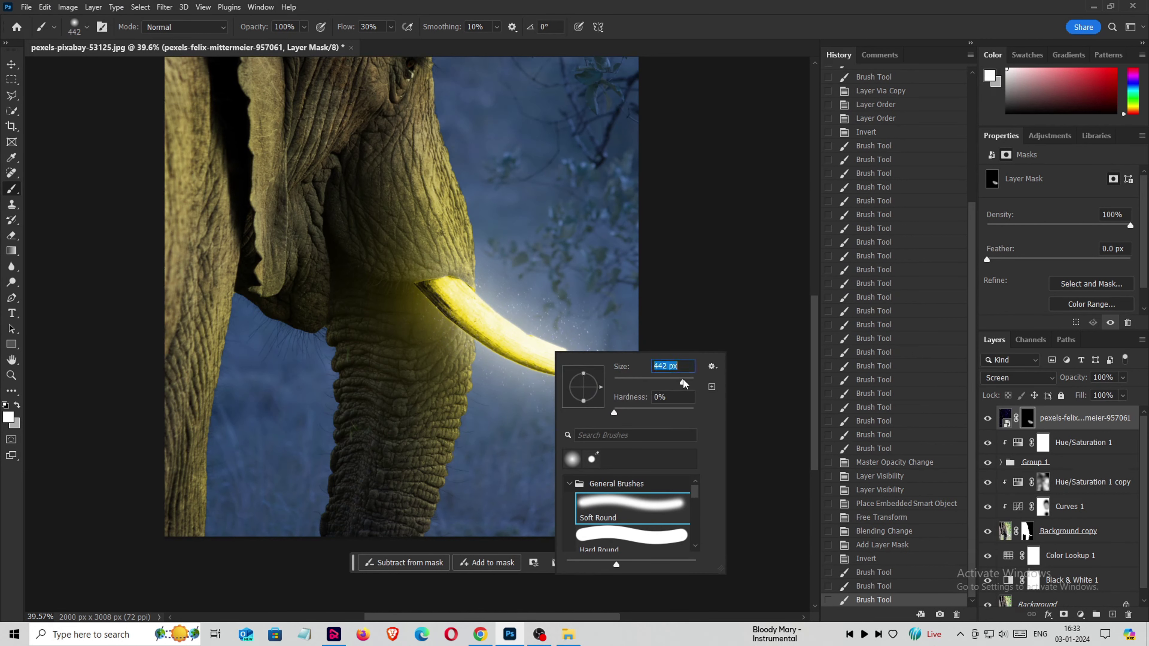
{"action": "mouse_move", "coordinate": [482, 269]}
{"action": "left_mouse_down"}
{"action": "mouse_move", "coordinate": [449, 231]}
{"action": "mouse_move", "coordinate": [472, 352]}
{"action": "mouse_move", "coordinate": [569, 380]}
{"action": "mouse_move", "coordinate": [471, 337]}
{"action": "mouse_move", "coordinate": [449, 264]}
{"action": "mouse_move", "coordinate": [434, 282]}
{"action": "mouse_move", "coordinate": [487, 398]}
{"action": "left_mouse_up"}
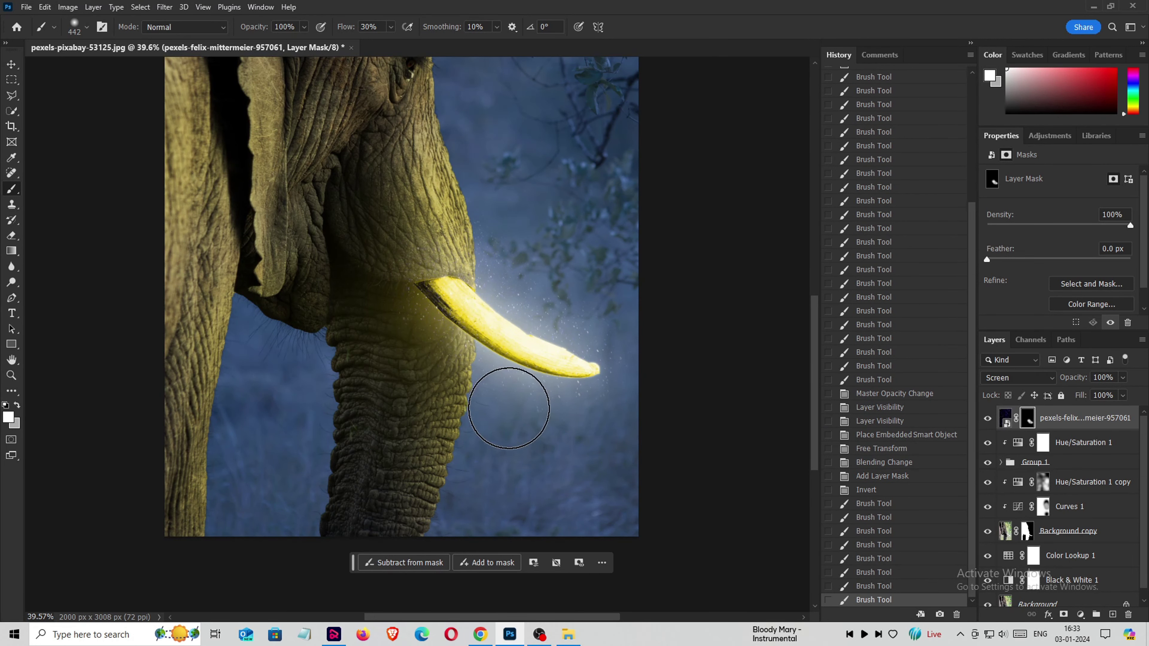
{"action": "mouse_move", "coordinate": [610, 368]}
{"action": "left_mouse_down"}
{"action": "mouse_move", "coordinate": [656, 403]}
{"action": "mouse_move", "coordinate": [650, 347]}
{"action": "left_mouse_up"}
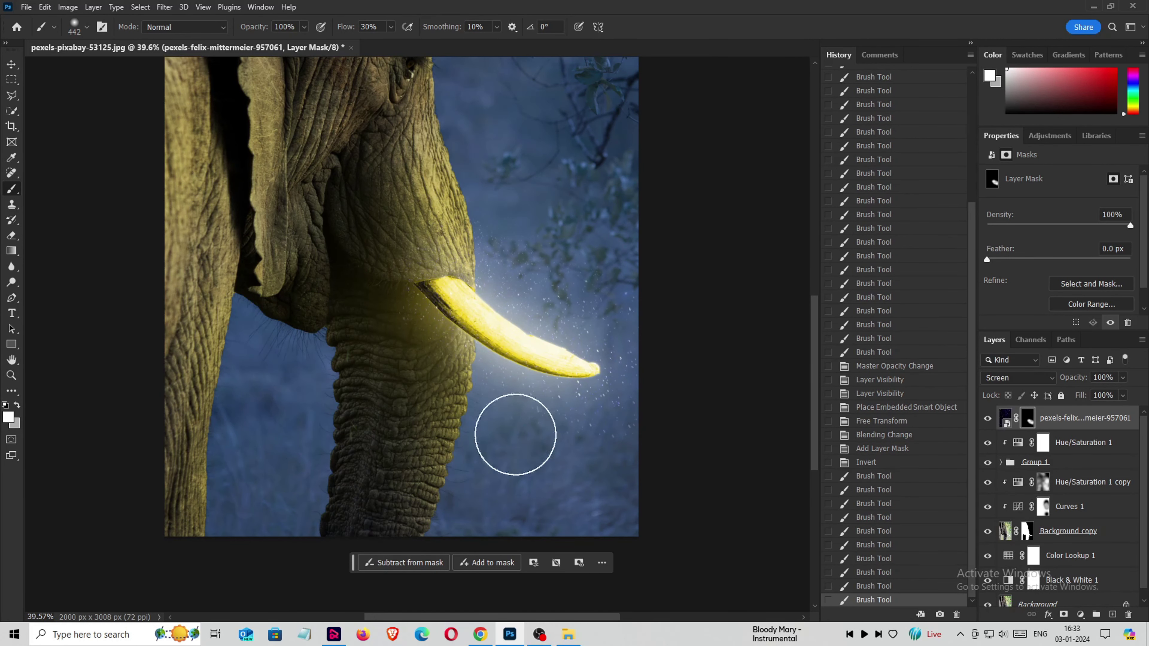
{"action": "key", "text": "v"}
{"action": "scroll", "coordinate": [548, 432], "scroll_direction": "down", "scroll_amount": 3}
{"action": "left_click", "coordinate": [740, 481]}
- Clip a Levels layer to the star overlay and set its inputs to 20, 1.00 and 233
{"action": "left_click", "coordinate": [1044, 427]}
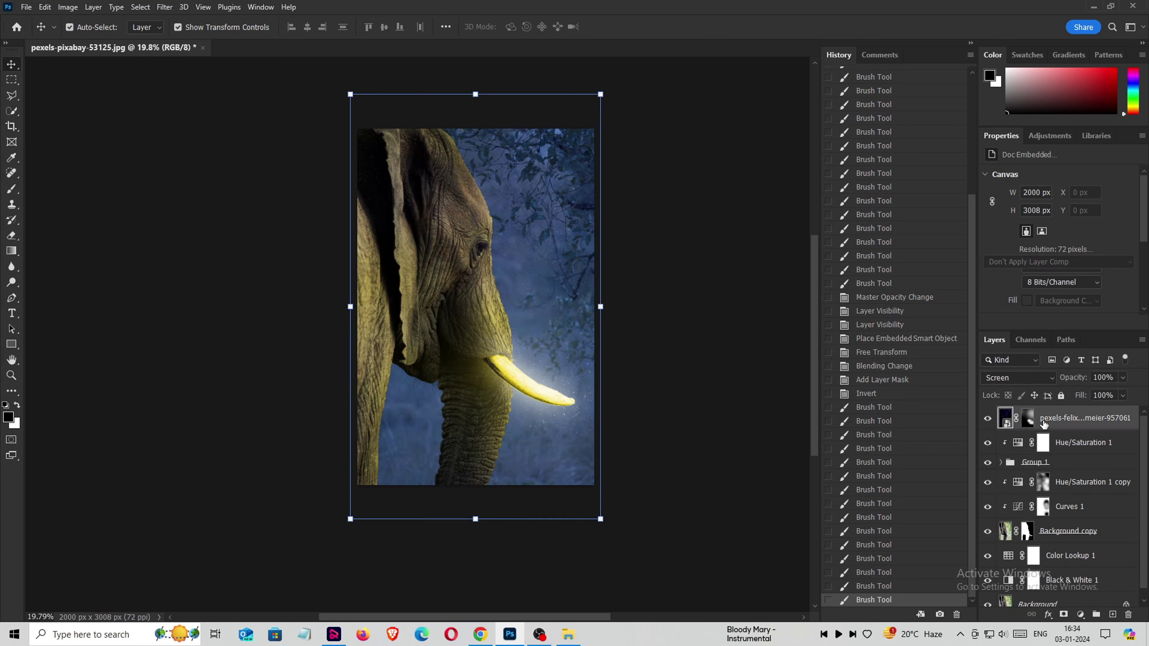
{"action": "left_click", "coordinate": [1080, 615]}
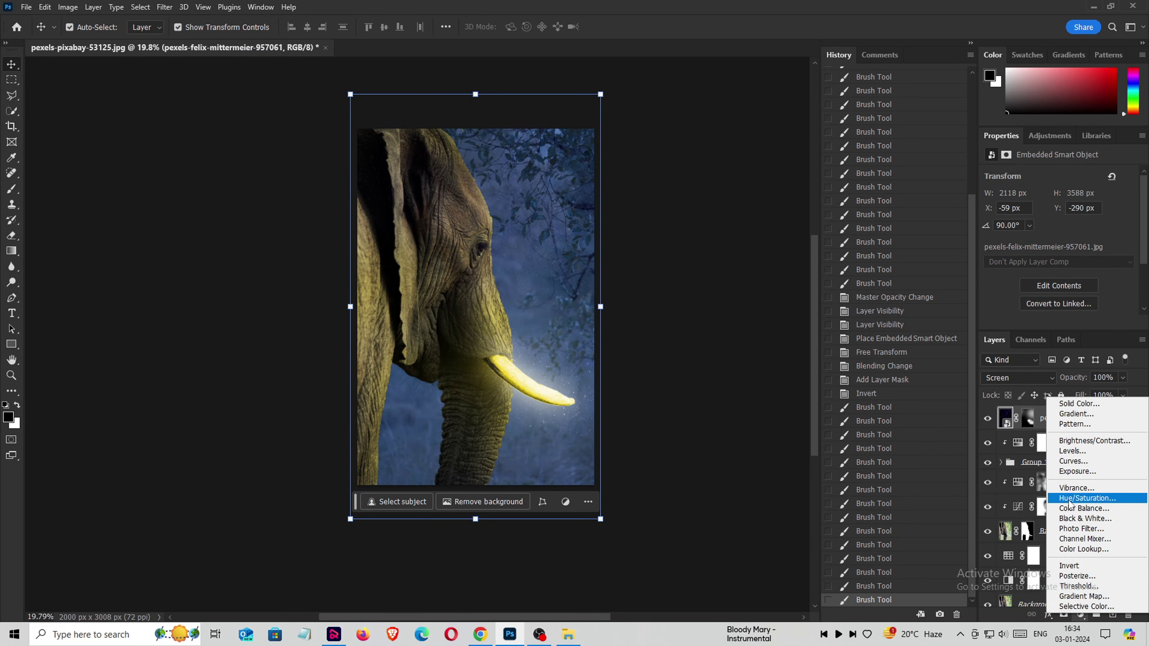
{"action": "left_click", "coordinate": [1067, 454]}
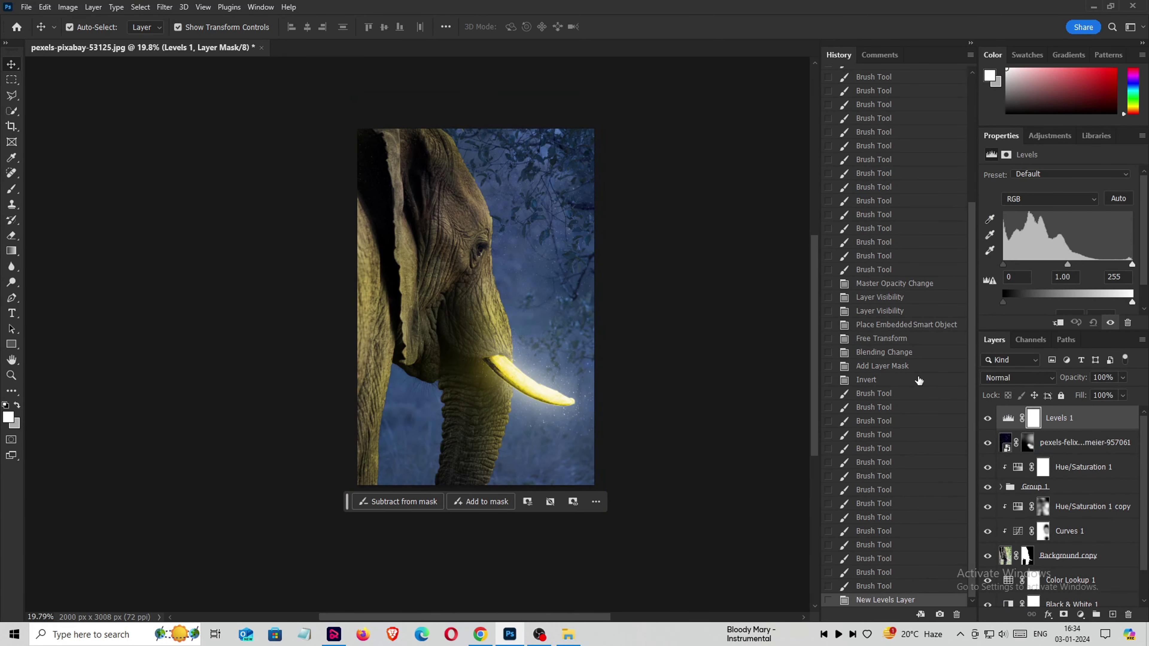
{"action": "left_click", "coordinate": [1058, 322]}
{"action": "scroll", "coordinate": [1064, 262], "scroll_direction": "down", "scroll_amount": 1}
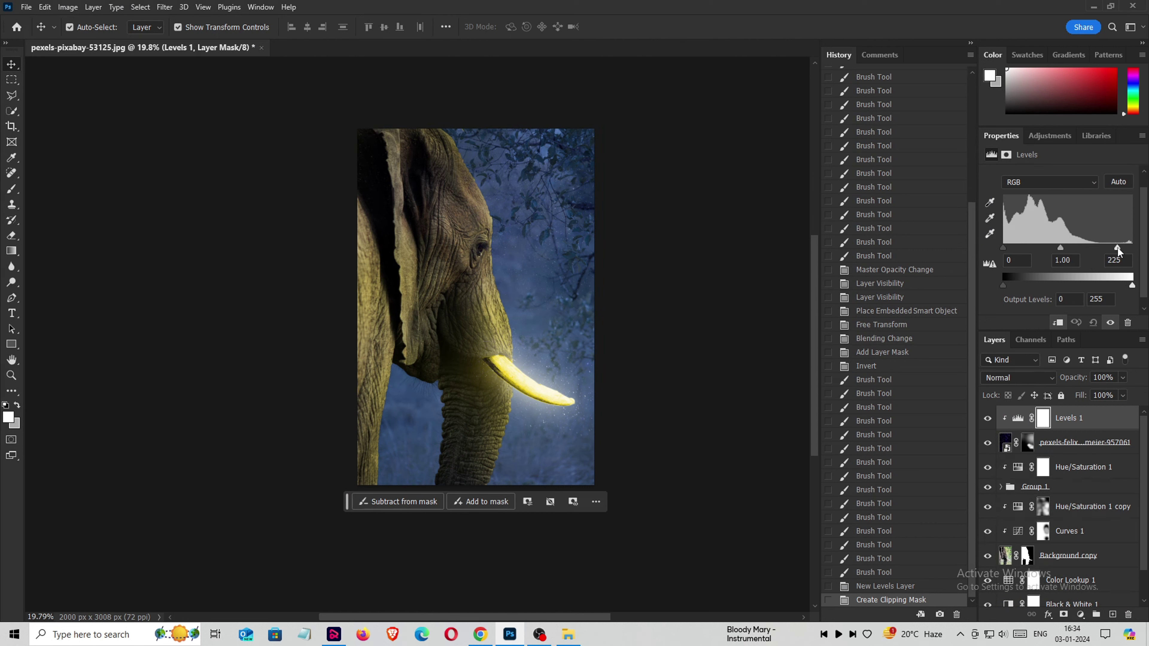
{"action": "left_click_drag", "start_coordinate": [1117, 250], "coordinate": [1120, 248]}
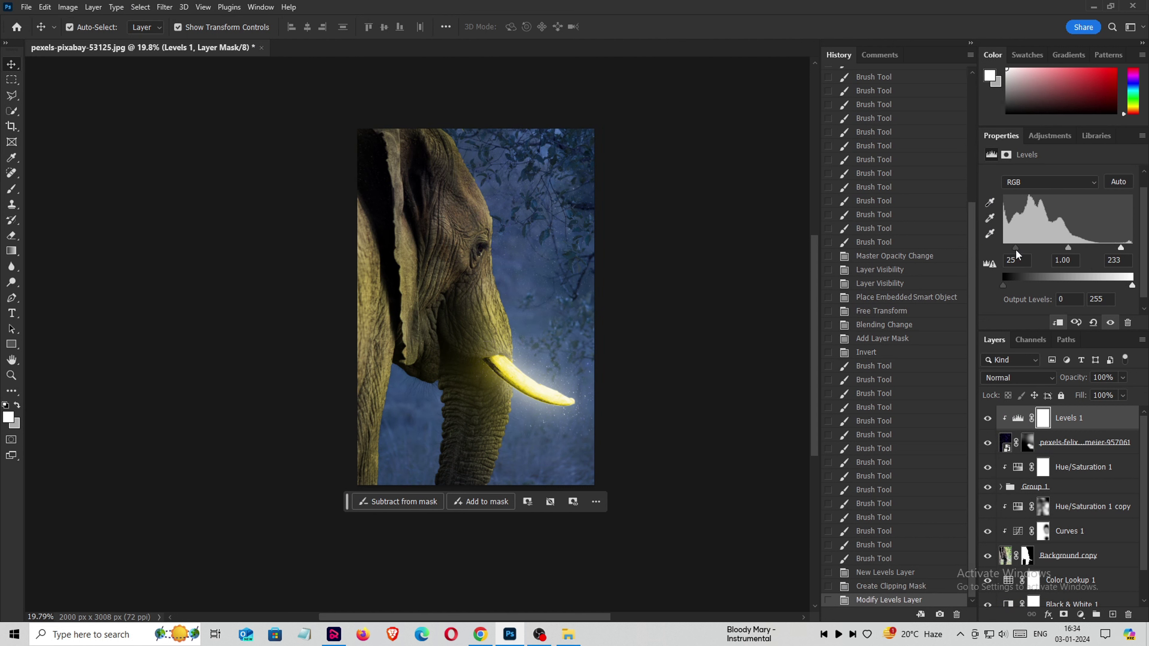
{"action": "left_click_drag", "start_coordinate": [1019, 256], "coordinate": [1014, 257]}
{"action": "left_click", "coordinate": [291, 266]}
{"action": "left_click", "coordinate": [1071, 428]}
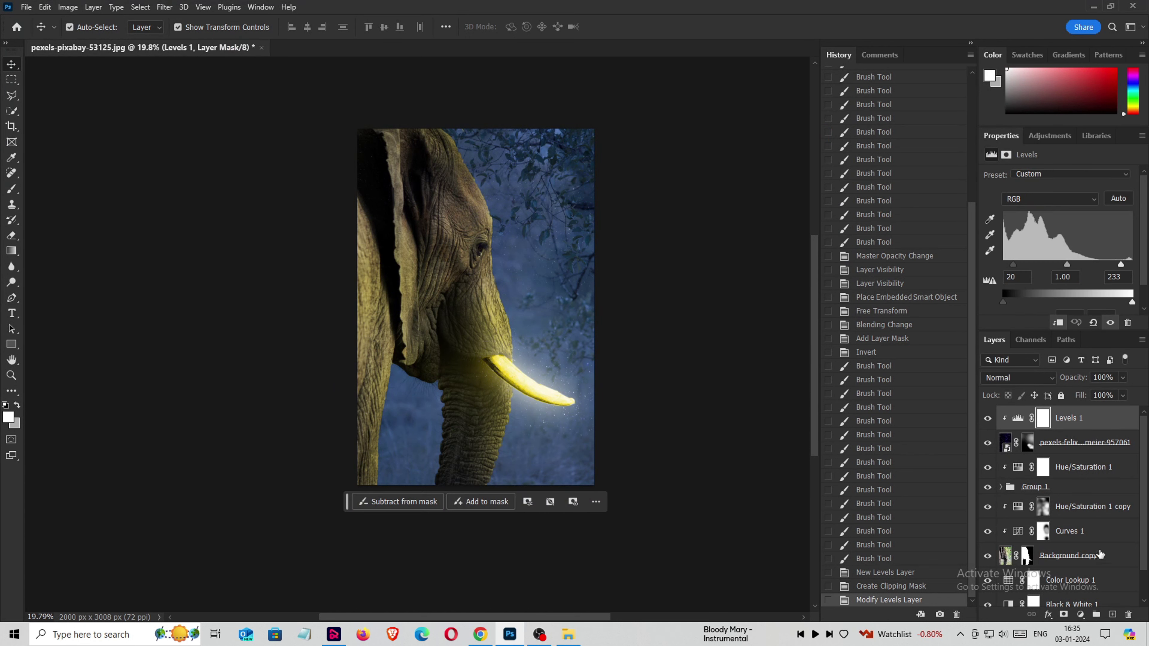
{"action": "left_click", "coordinate": [1081, 615]}
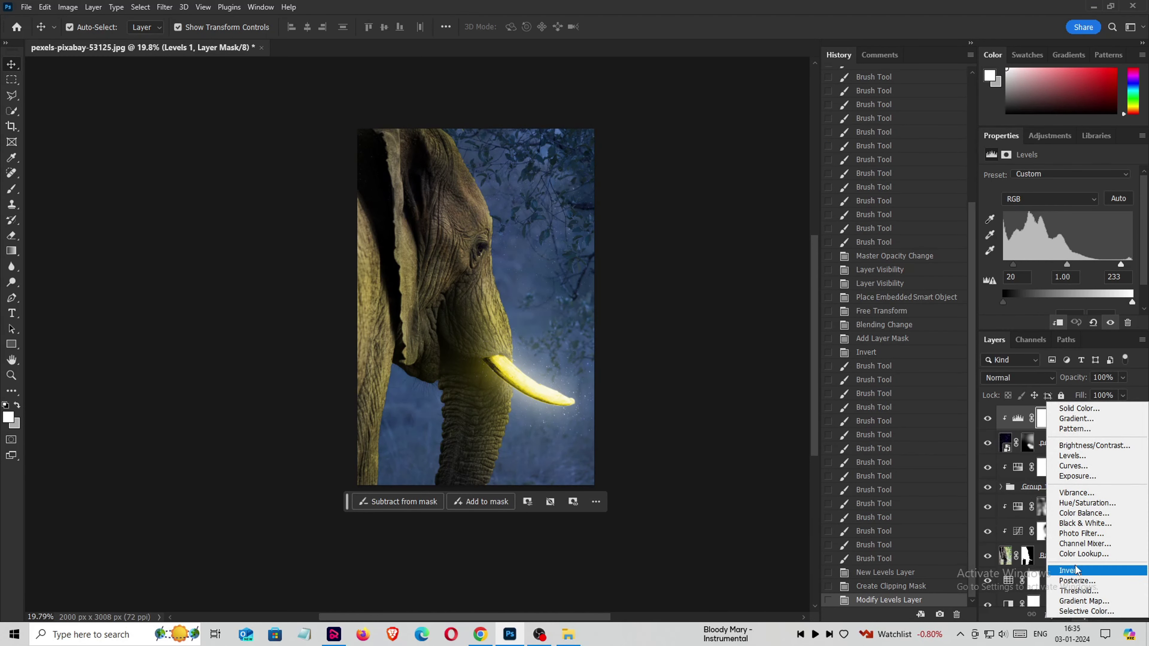
- Add a Color Lookup layer using Crisp_Warm.look and reduce its opacity to 50%
{"action": "left_click", "coordinate": [1076, 555]}
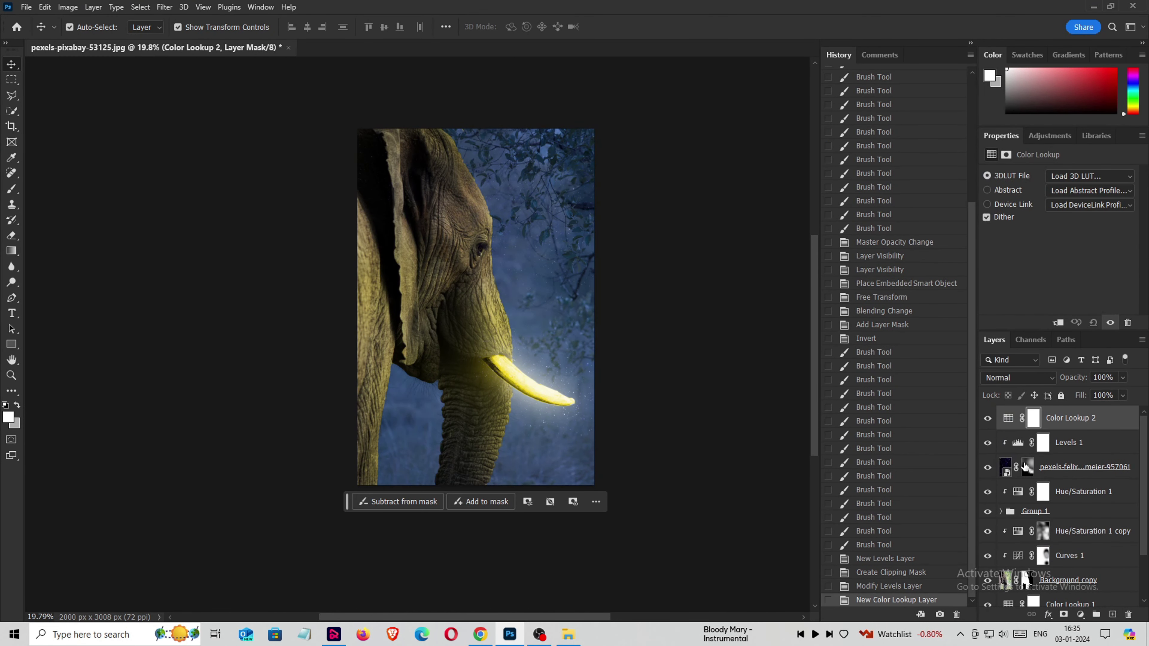
{"action": "left_click", "coordinate": [1055, 191]}
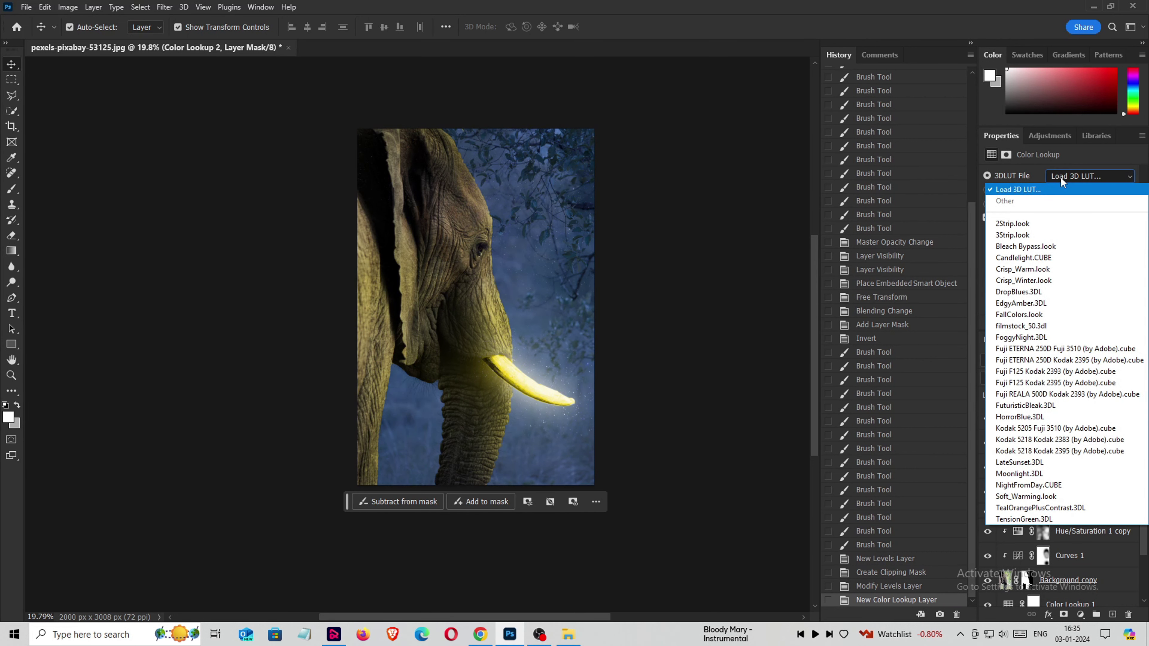
{"action": "left_click", "coordinate": [1033, 269]}
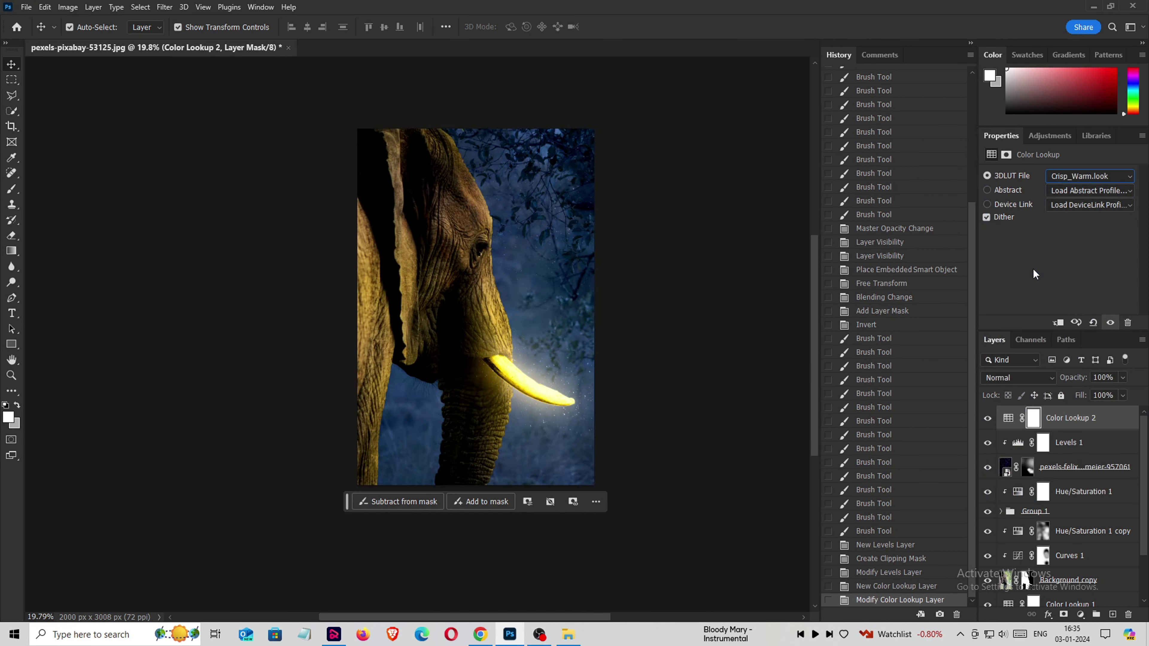
{"action": "left_click", "coordinate": [1123, 378]}
{"action": "left_click_drag", "start_coordinate": [1097, 393], "coordinate": [1095, 392]}
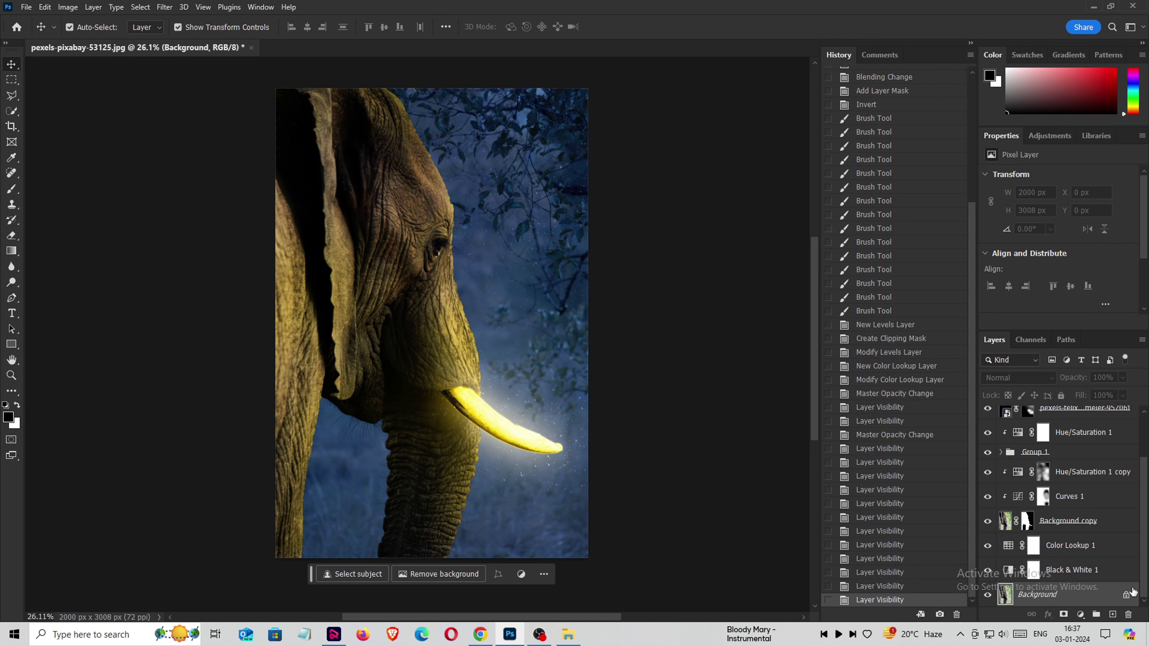
- Flatten the image, then in Camera Raw set colour noise reduction 0 and sharpening 150
{"action": "right_click", "coordinate": [1092, 590]}
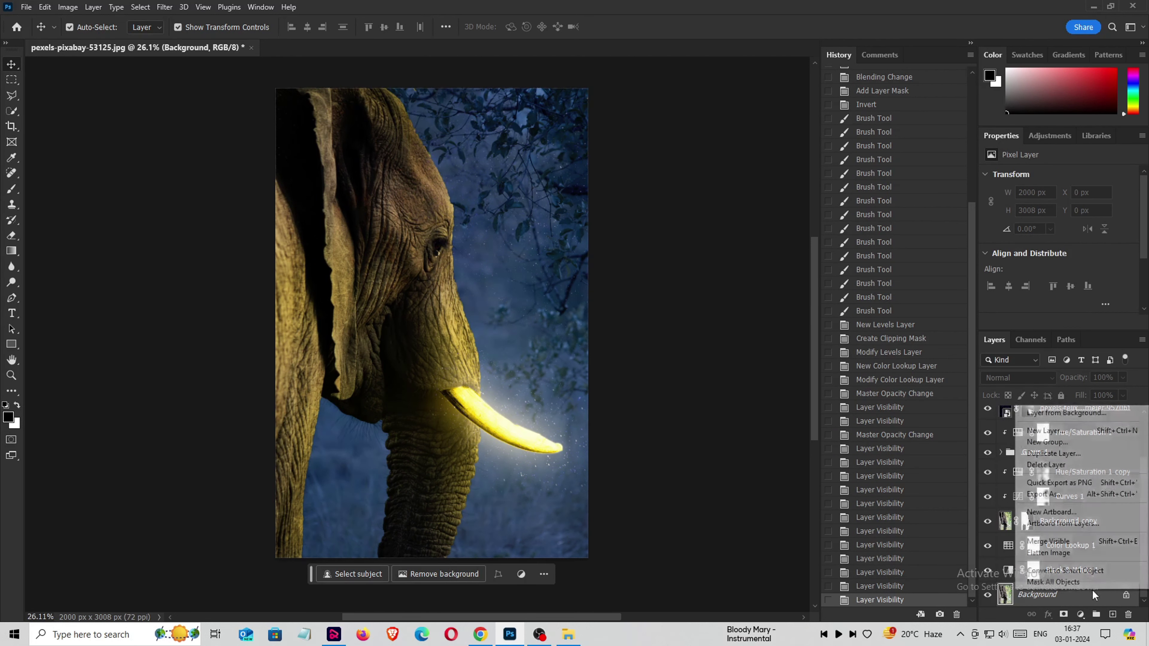
{"action": "left_click", "coordinate": [1053, 553]}
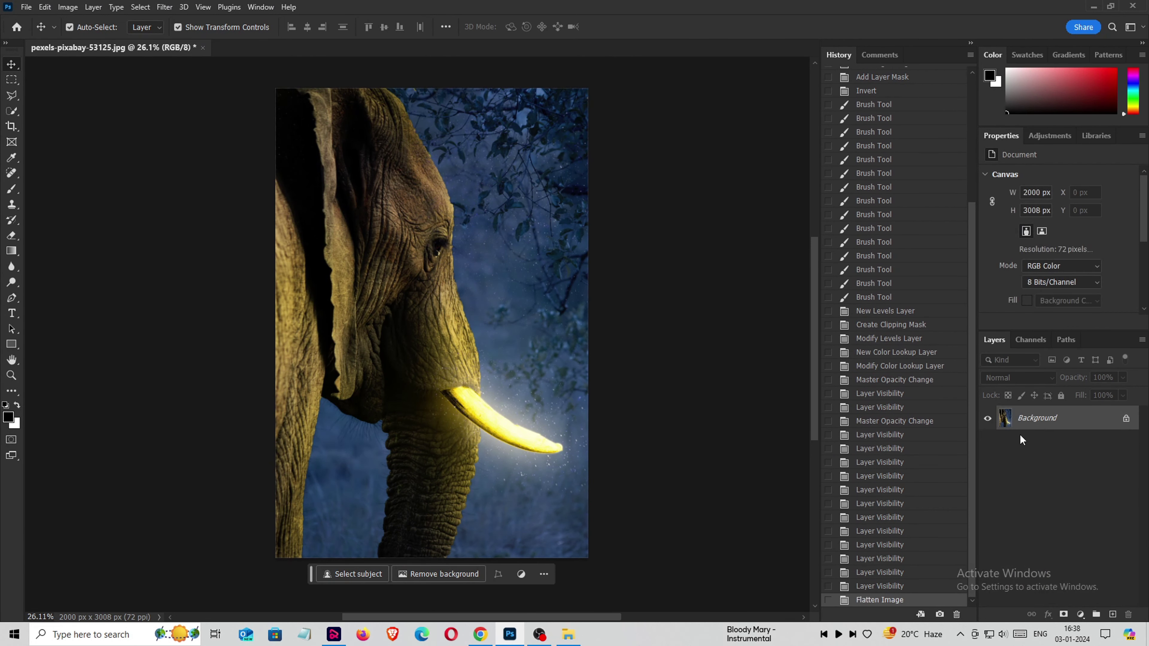
{"action": "left_click", "coordinate": [163, 7]}
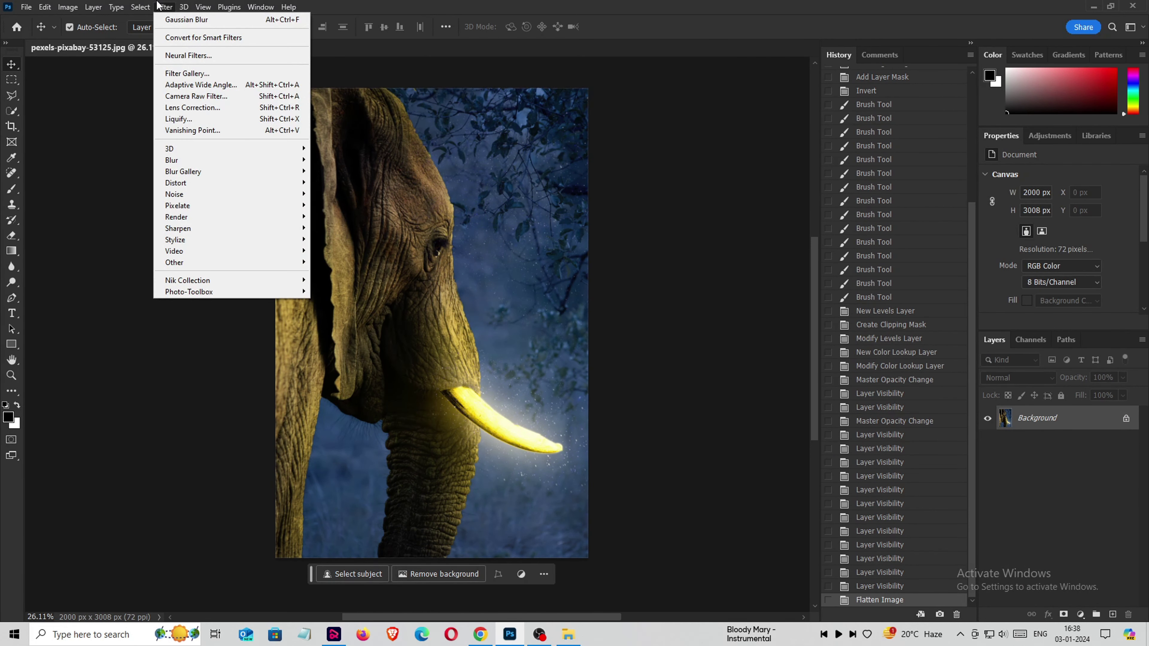
{"action": "left_click", "coordinate": [194, 96]}
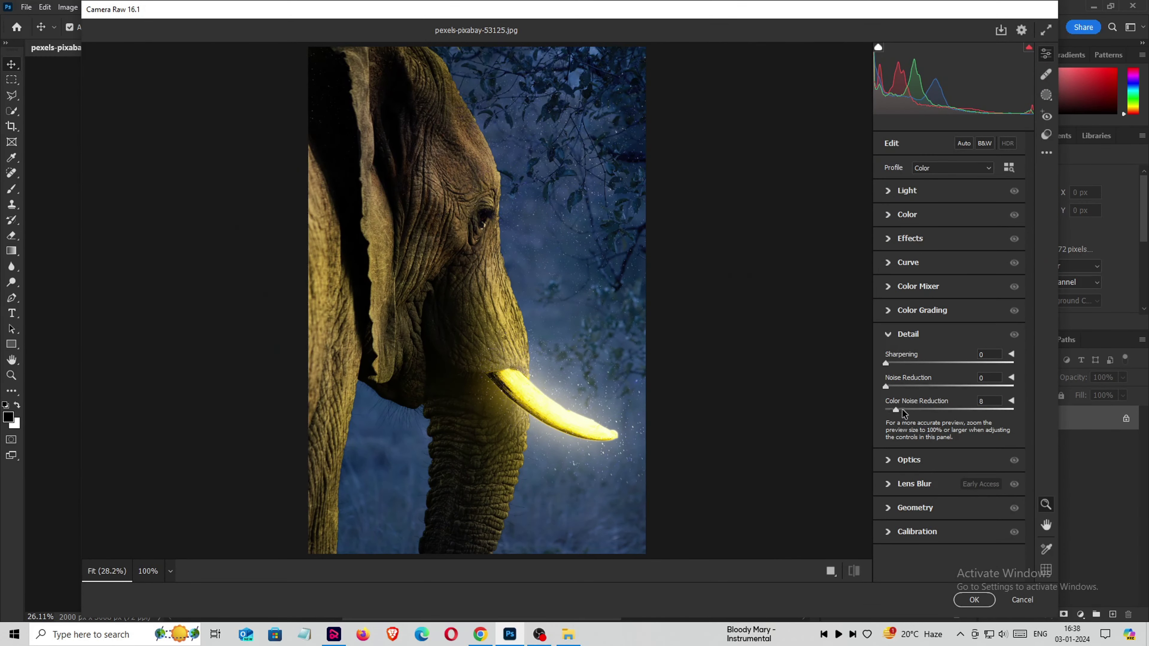
{"action": "left_click_drag", "start_coordinate": [902, 412], "coordinate": [838, 410]}
{"action": "left_click_drag", "start_coordinate": [886, 364], "coordinate": [1039, 365]}
{"action": "left_click", "coordinate": [890, 335]}
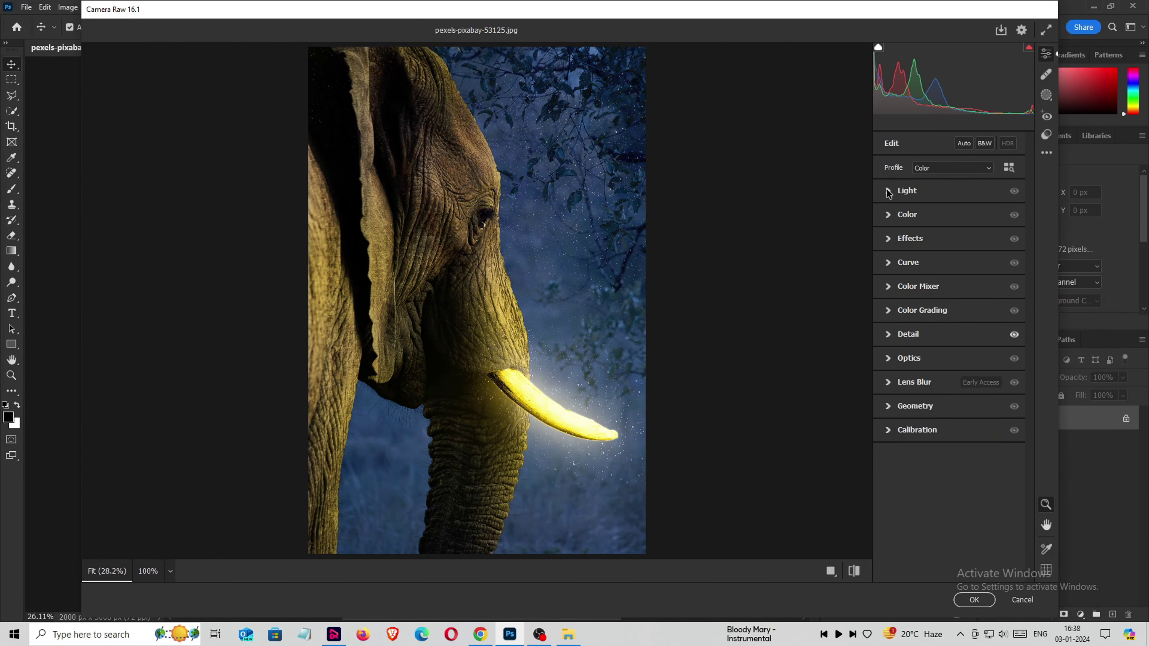
- Deepen Blacks to −22, add Saturation +8, and apply the Camera Raw Filter
{"action": "left_click", "coordinate": [887, 190]}
{"action": "mouse_move", "coordinate": [949, 307]}
{"action": "left_mouse_down"}
{"action": "mouse_move", "coordinate": [867, 309]}
{"action": "mouse_move", "coordinate": [936, 308]}
{"action": "mouse_move", "coordinate": [957, 290]}
{"action": "mouse_move", "coordinate": [958, 253]}
{"action": "left_mouse_up"}
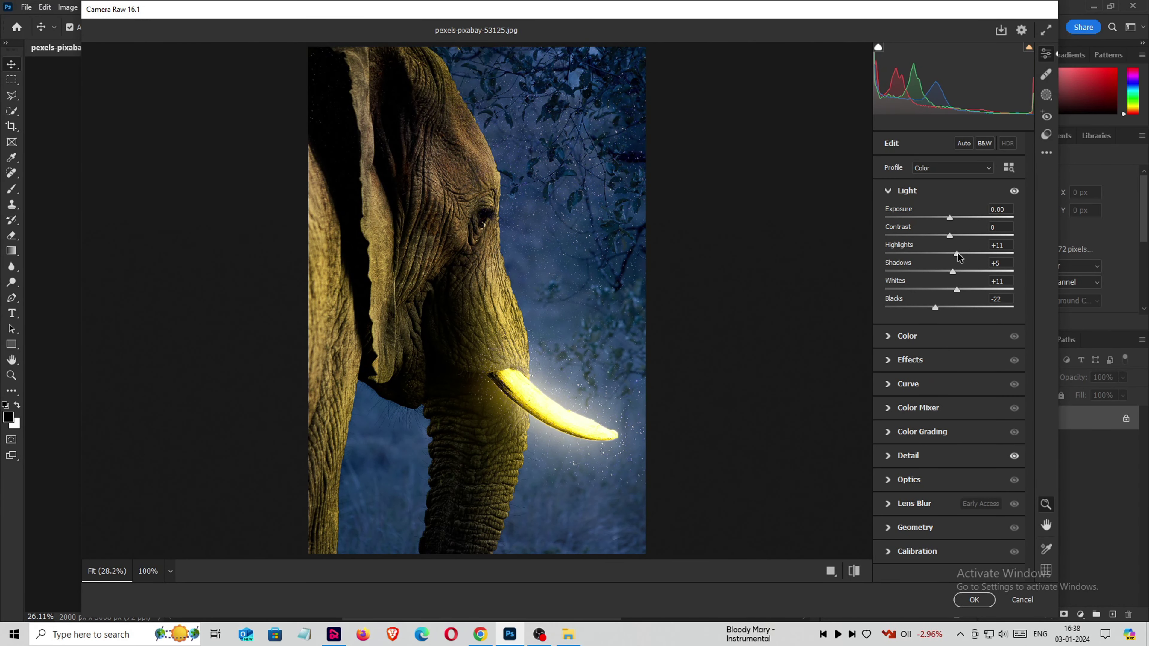
{"action": "left_click", "coordinate": [901, 336]}
{"action": "mouse_move", "coordinate": [949, 314]}
{"action": "left_mouse_down"}
{"action": "mouse_move", "coordinate": [958, 313]}
{"action": "mouse_move", "coordinate": [919, 297]}
{"action": "mouse_move", "coordinate": [1004, 297]}
{"action": "mouse_move", "coordinate": [904, 297]}
{"action": "mouse_move", "coordinate": [953, 297]}
{"action": "left_mouse_up"}
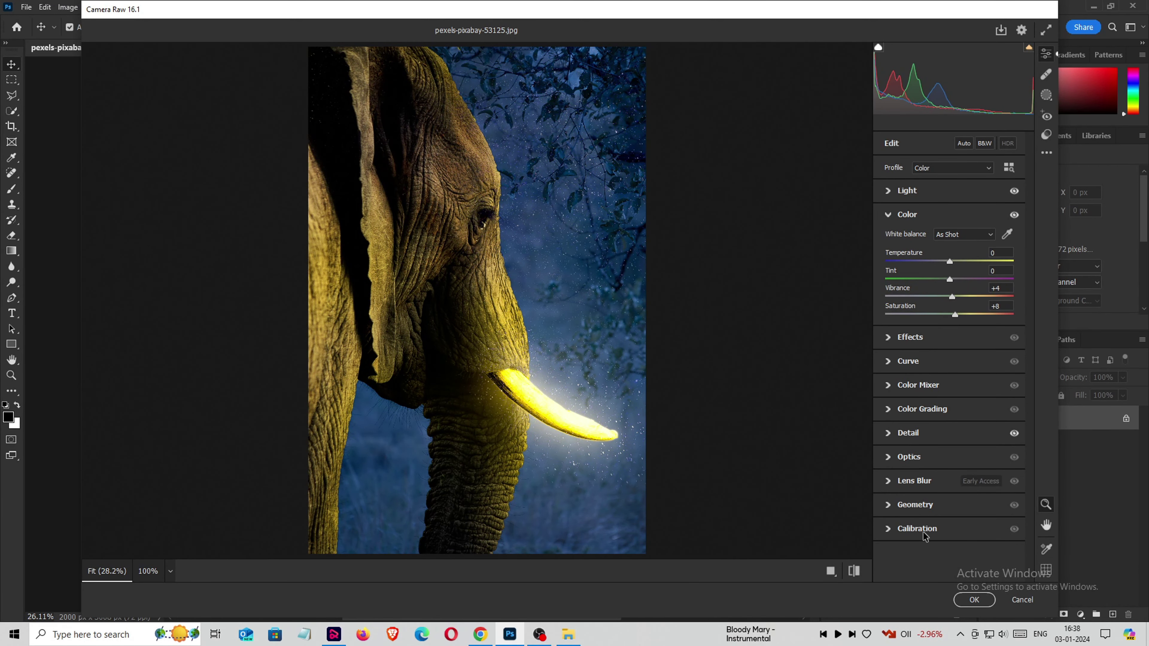
{"action": "left_click", "coordinate": [981, 600]}
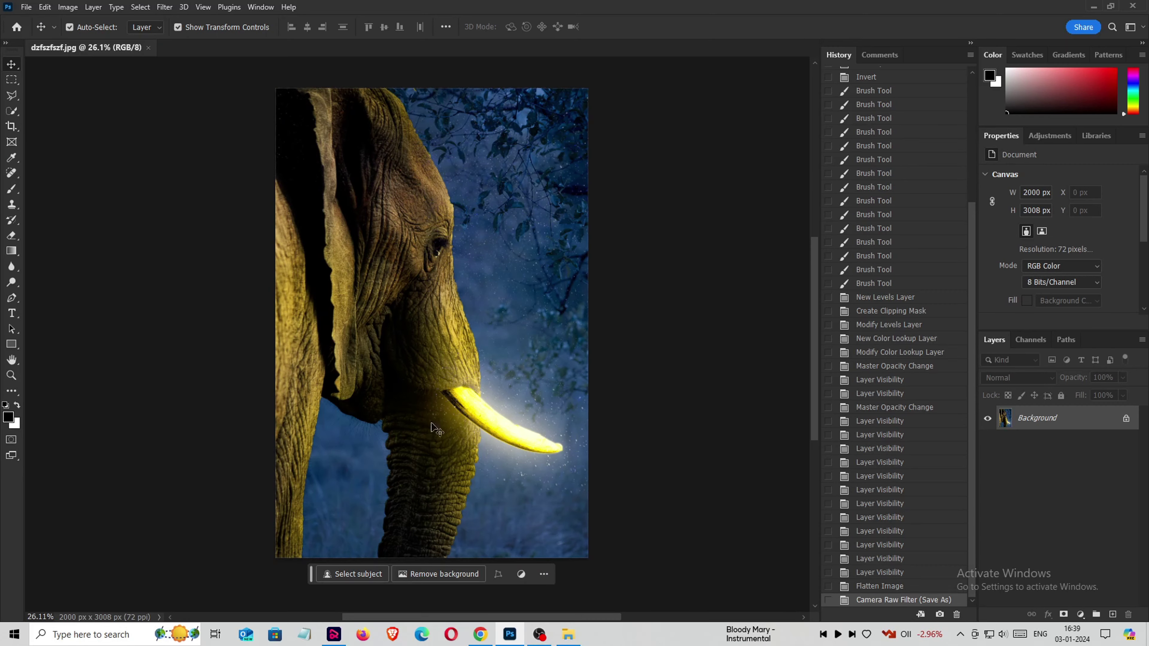